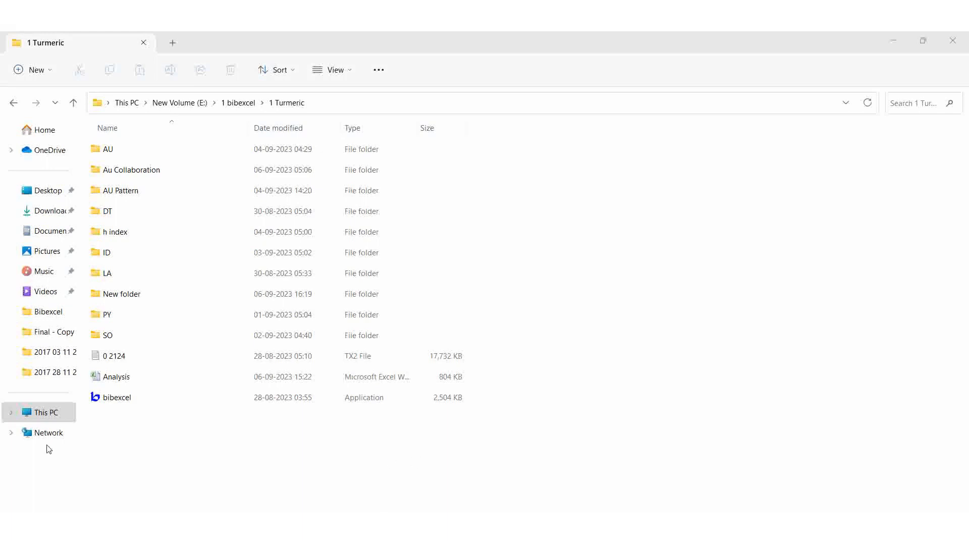
Create a new folder named Country in the 1 Turmeric folder
right_click(563, 368)
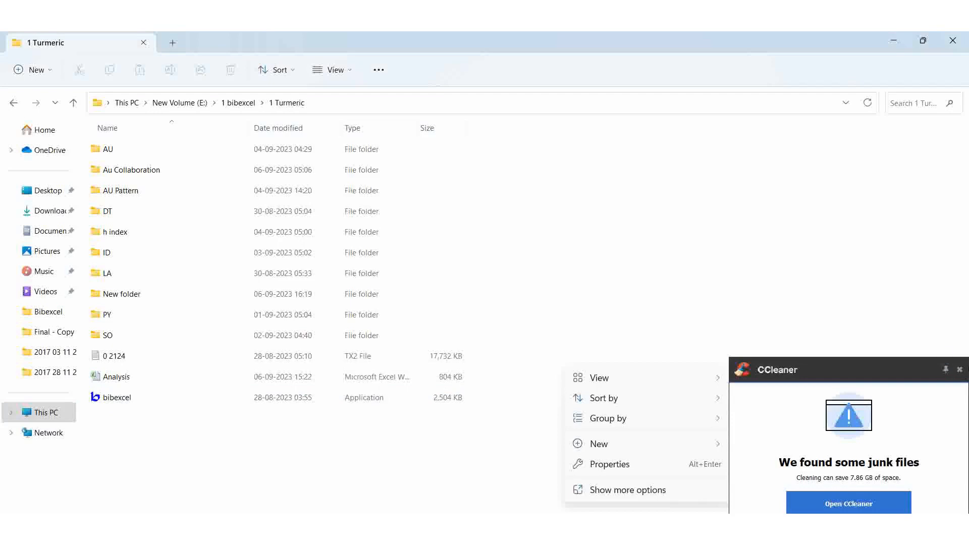
left_click(960, 370)
mouse_move(593, 444)
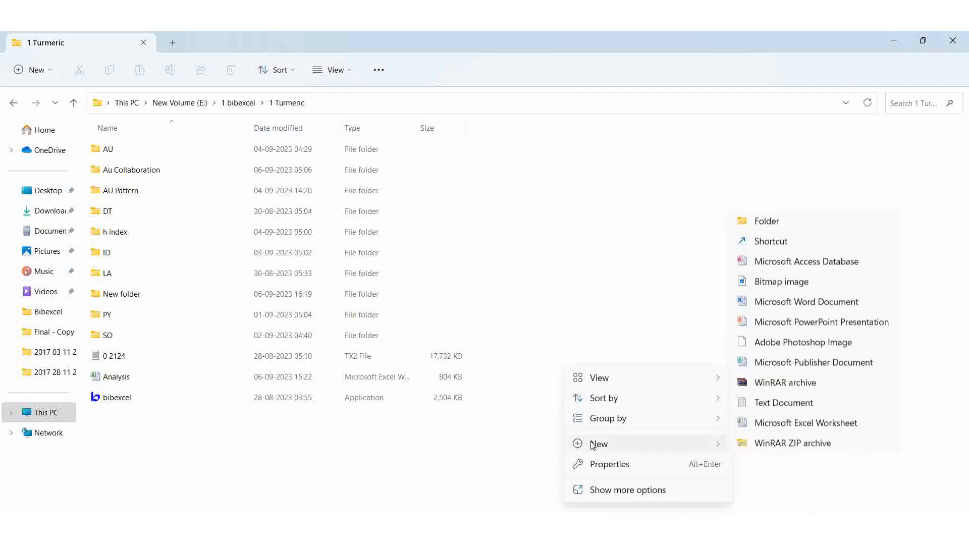
left_click(760, 226)
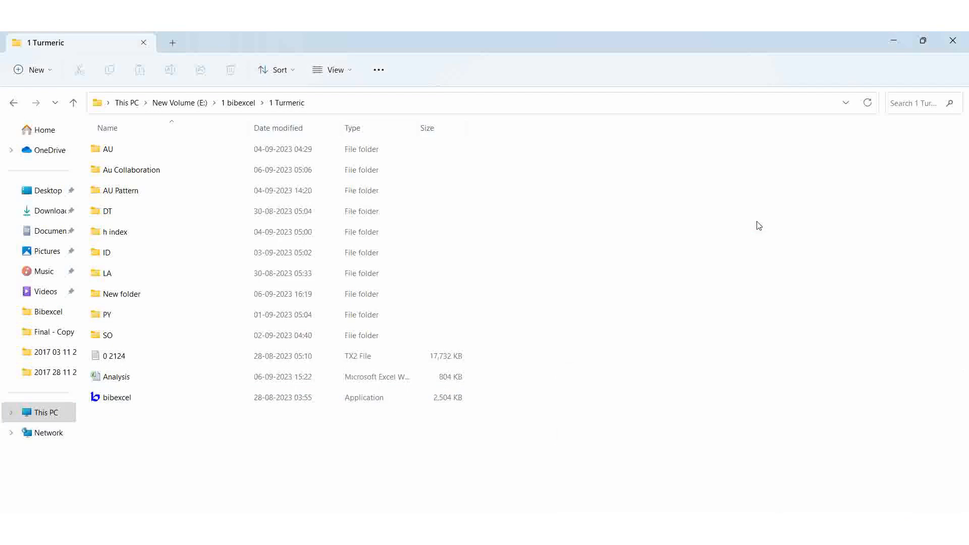
type("Co")
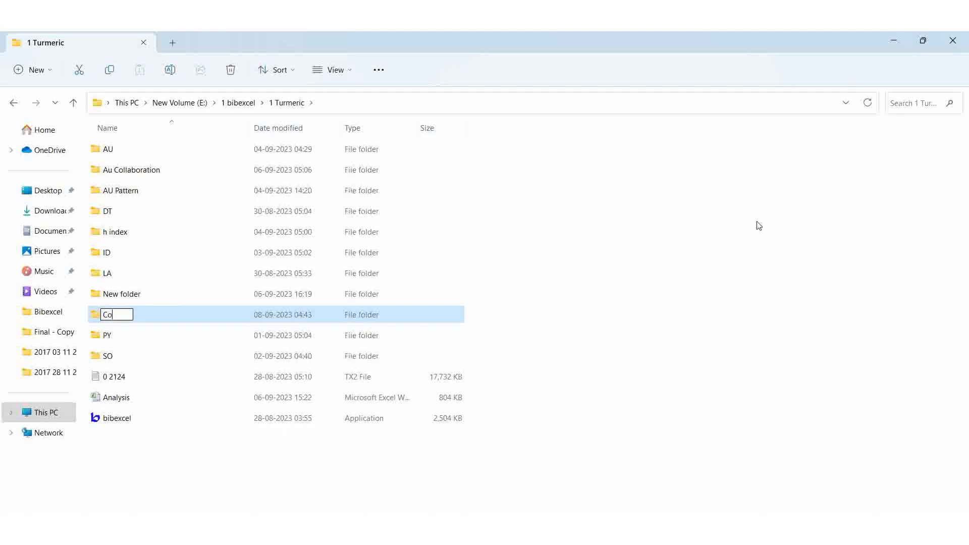
type("untry")
key("Return")
left_click(255, 442)
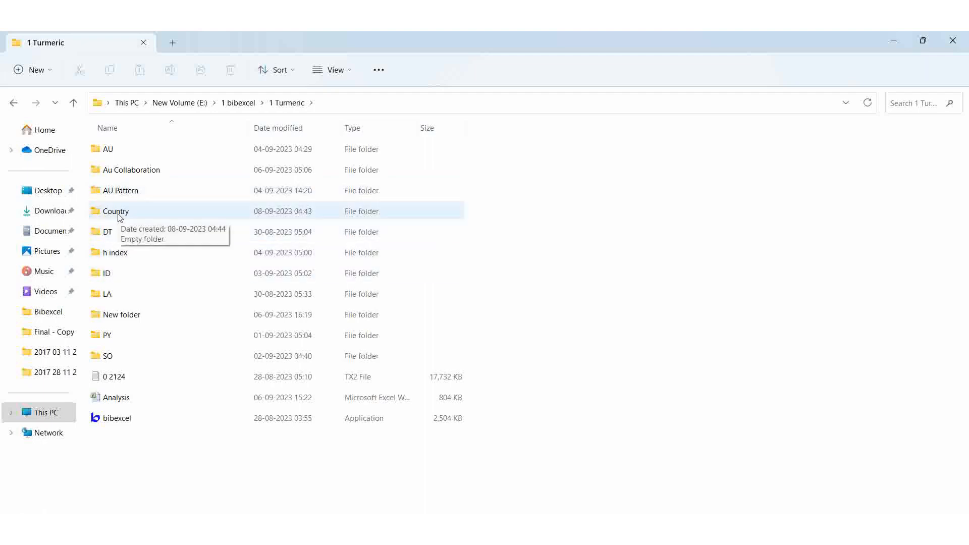
Copy the 0 2124 data file and paste it into the Country folder
right_click(113, 376)
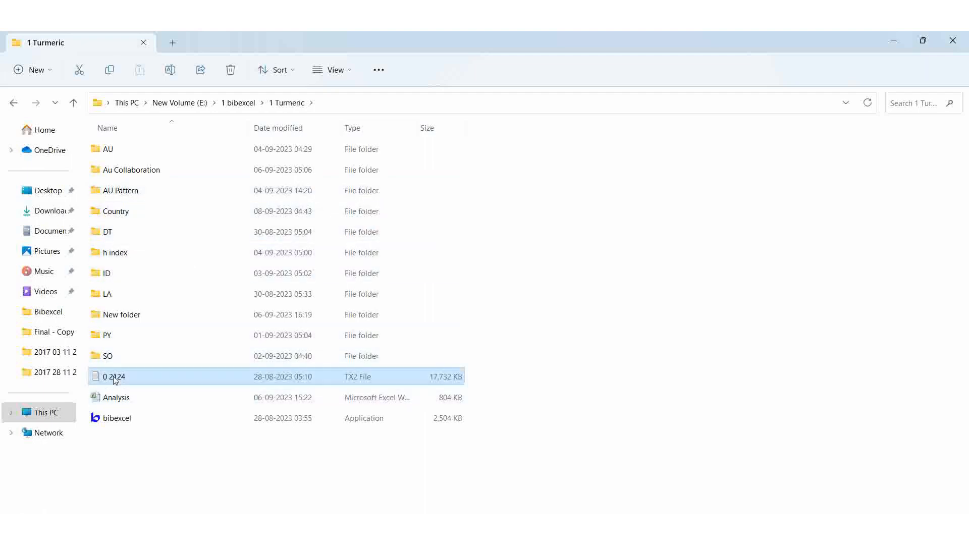
left_click(159, 392)
right_click(151, 379)
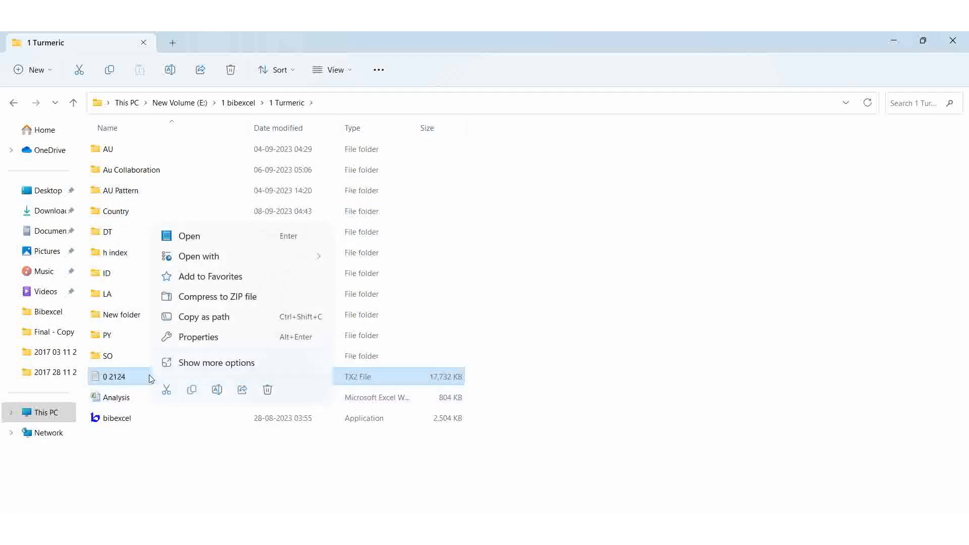
left_click(194, 393)
double_click(135, 213)
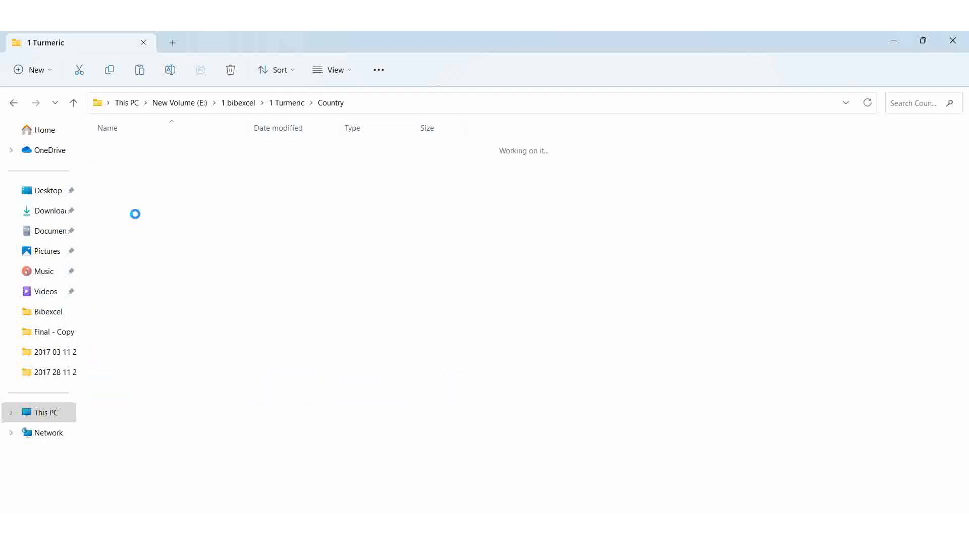
right_click(263, 273)
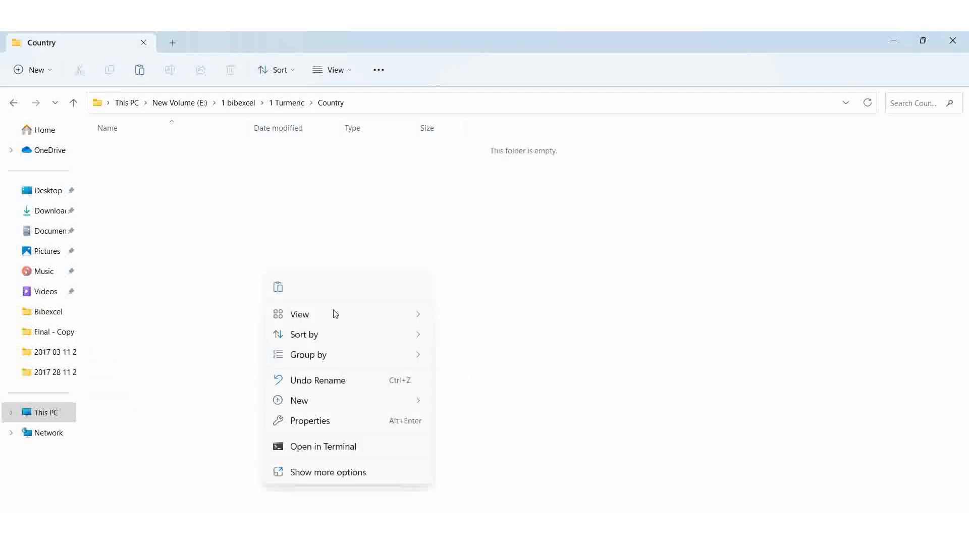
left_click(277, 290)
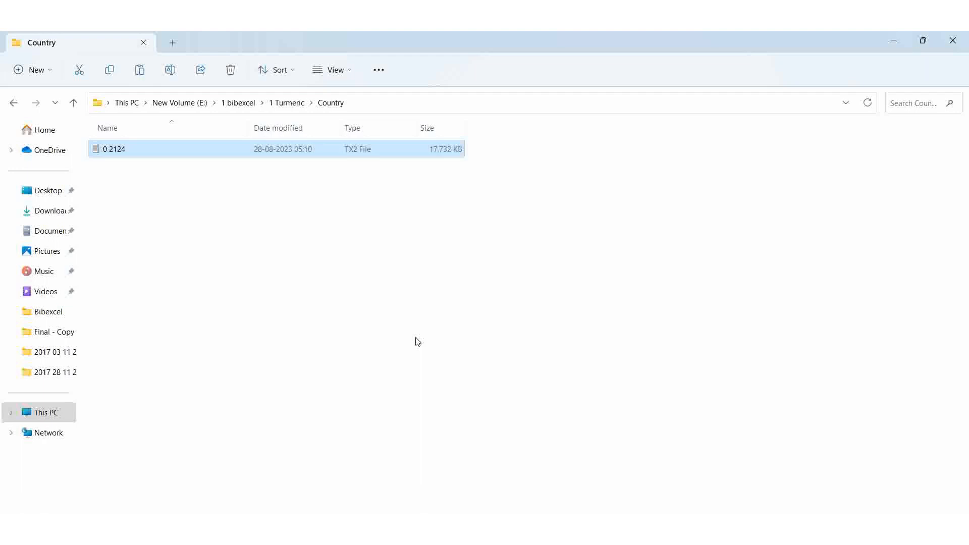
Return to the 1 Turmeric folder and launch the bibexcel application
left_click(285, 103)
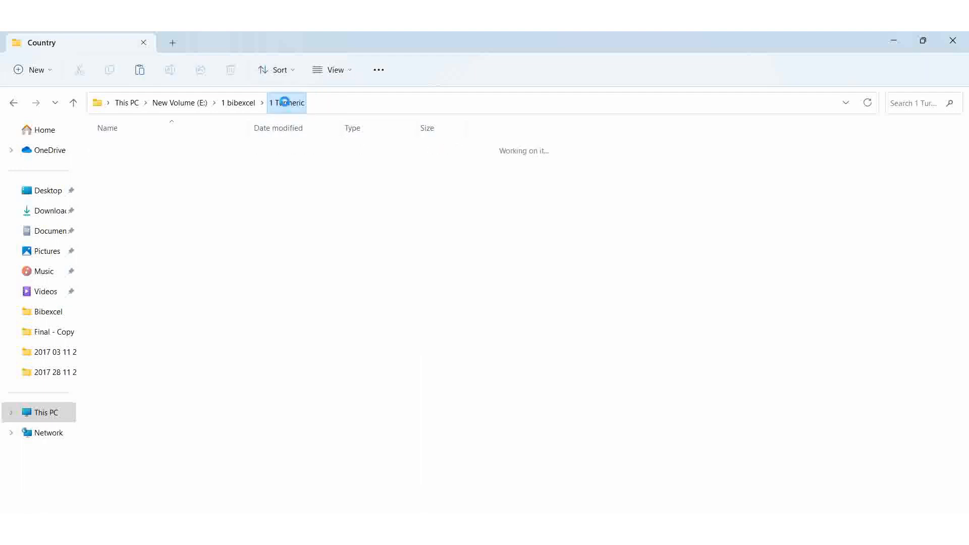
left_click(113, 419)
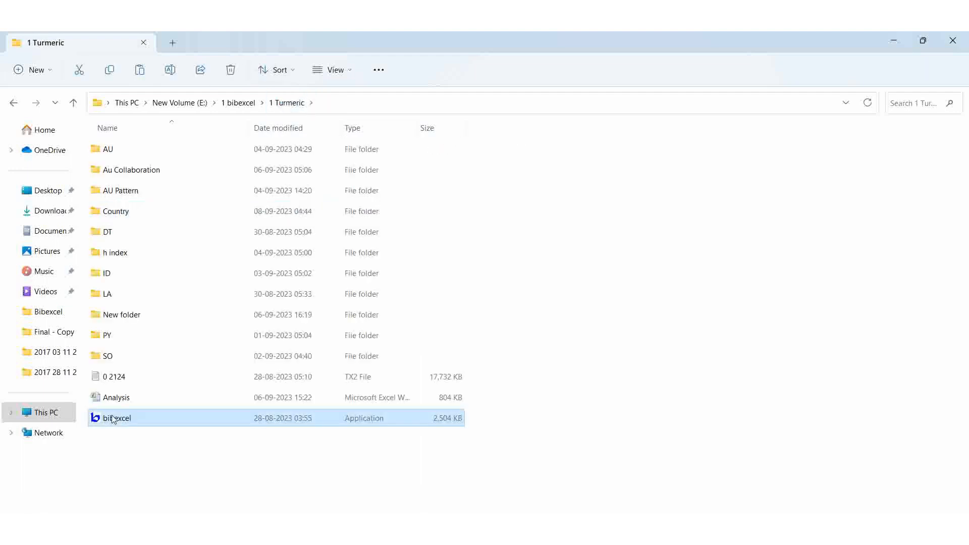
double_click(113, 418)
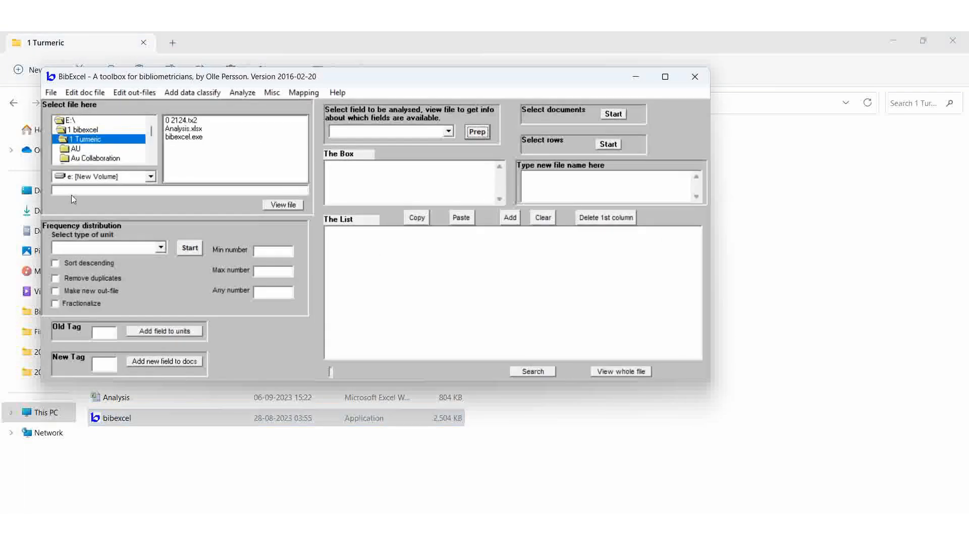
Select the 0 2124.tx2 file in the Country folder and view its contents in the list
left_click(152, 145)
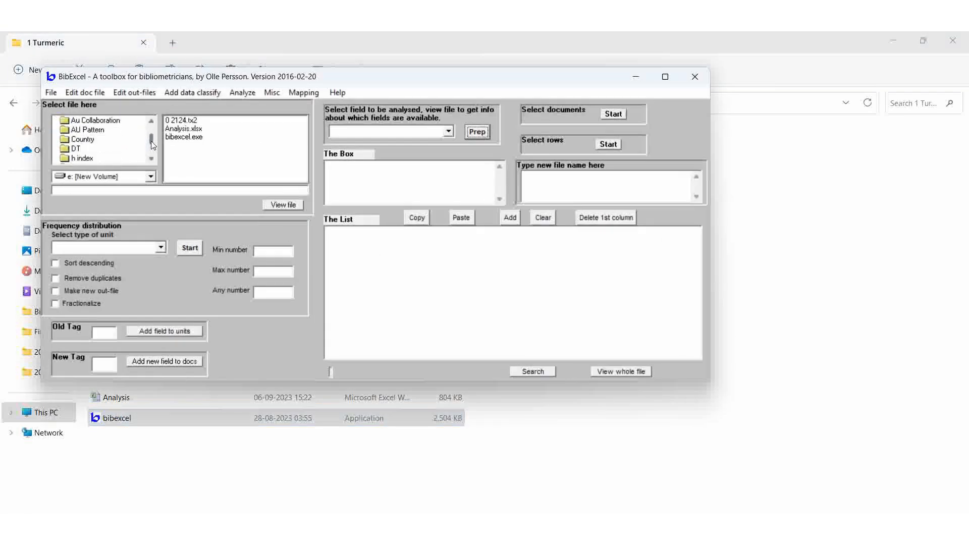
double_click(92, 141)
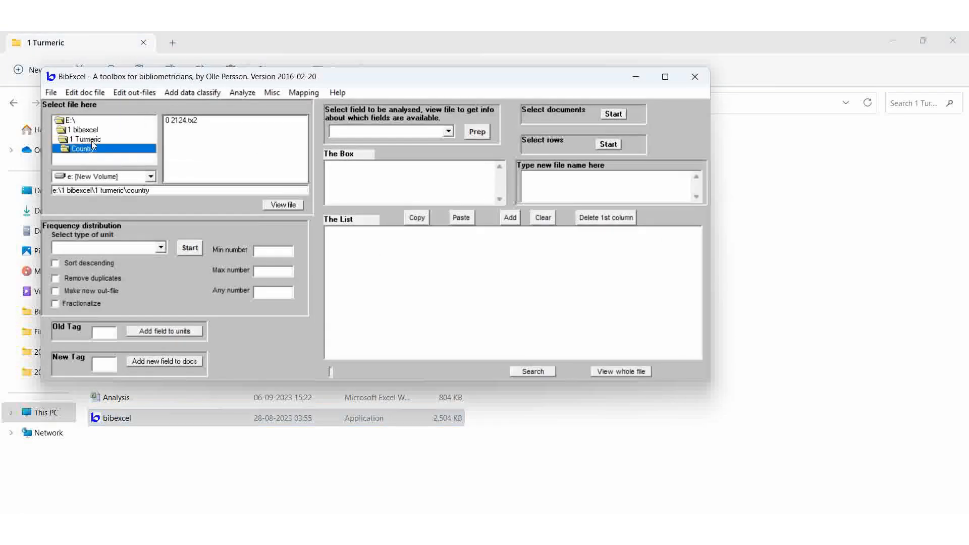
left_click(189, 120)
left_click(282, 205)
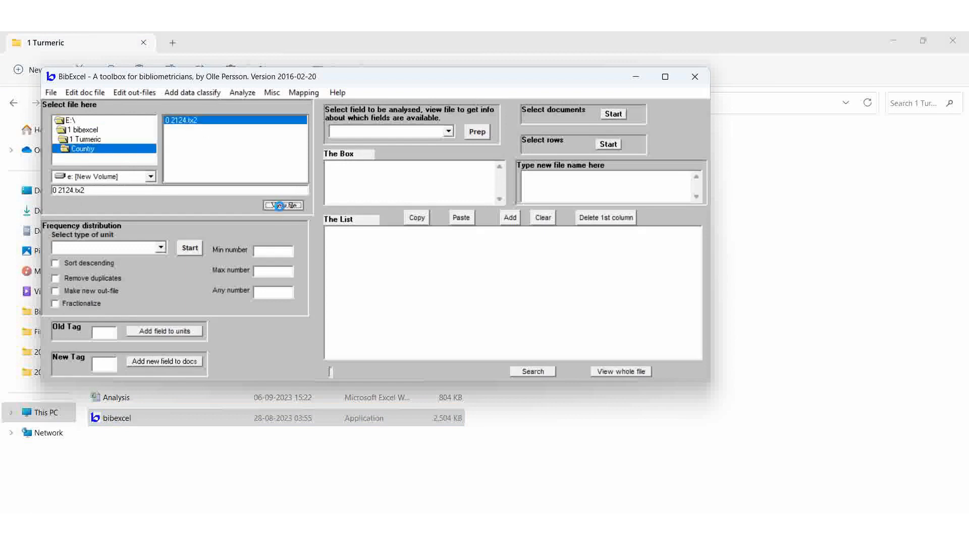
scroll(475, 297, "down", 3)
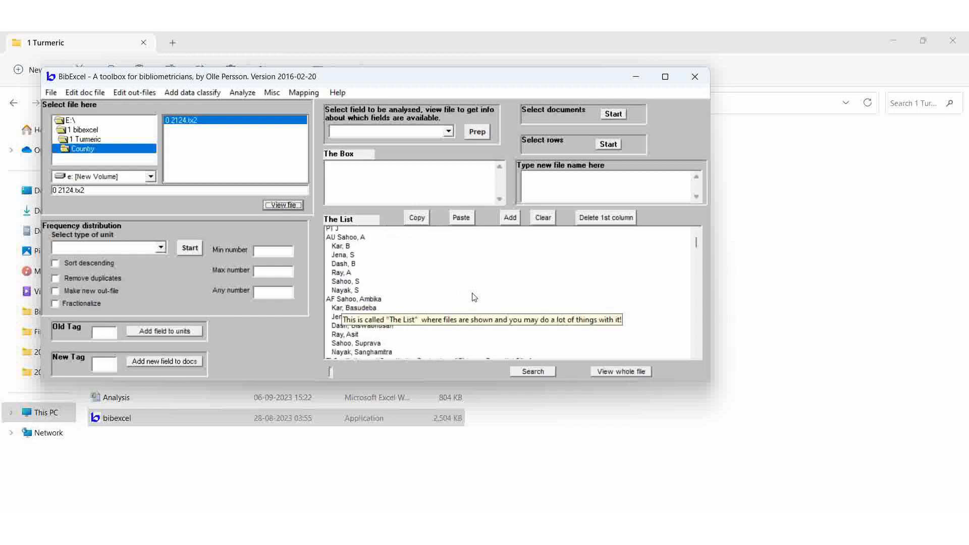
scroll(636, 311, "down", 2)
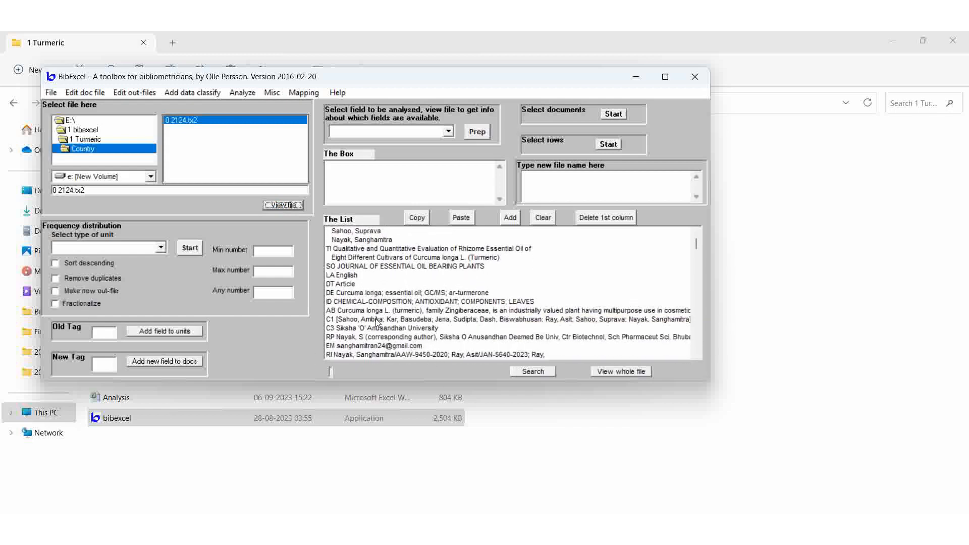
Open the 0 2124 file in a text editor and maximize the window
left_click(594, 449)
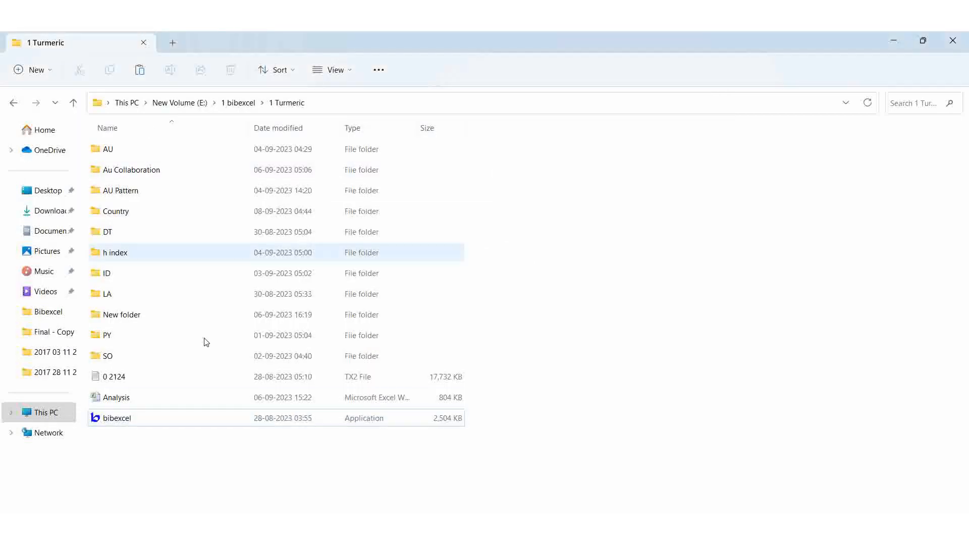
double_click(100, 377)
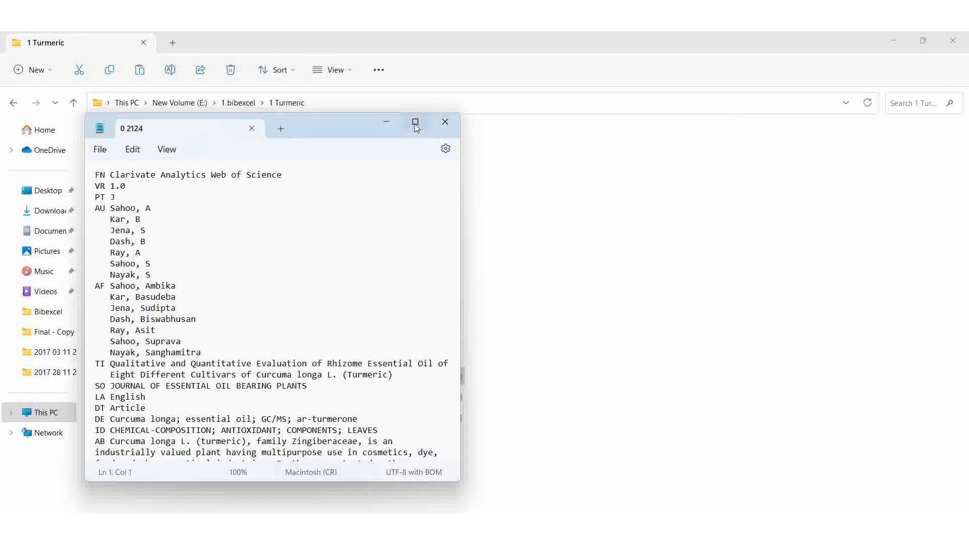
left_click(415, 123)
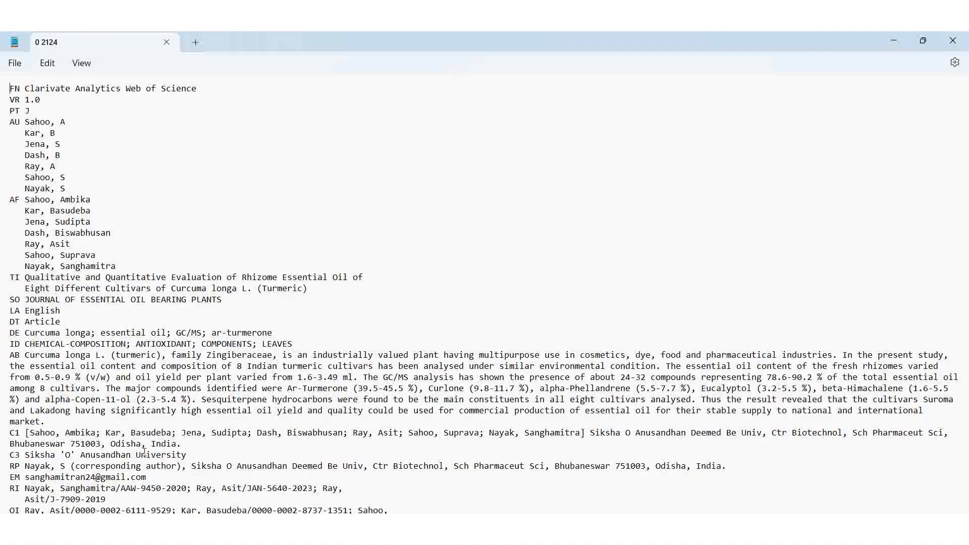
Scroll through the records examining the C1 address fields and their country names, then close the editor
scroll(176, 356, "down", 3)
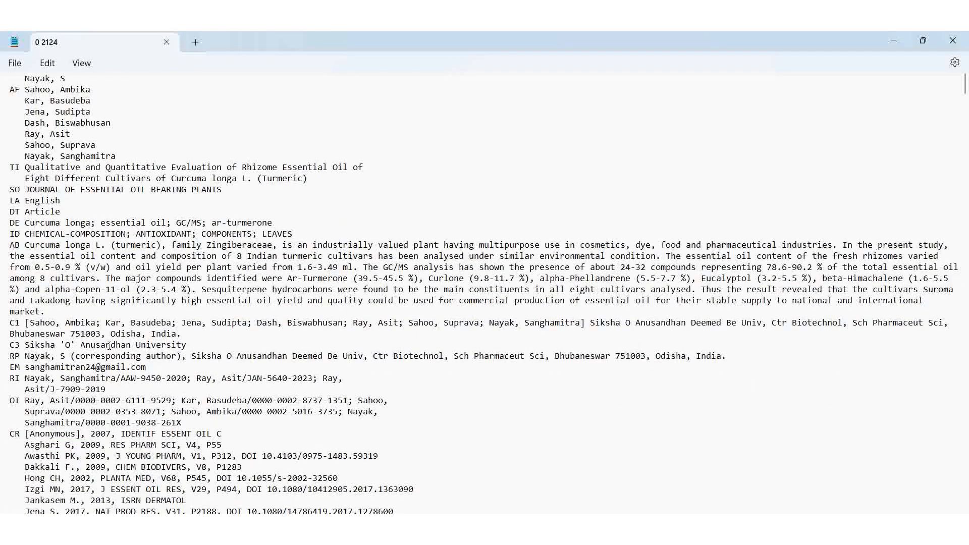
left_click_drag(20, 325, 4, 326)
left_click(46, 323)
left_click_drag(597, 326, 10, 324)
left_click(581, 348)
left_click_drag(151, 334, 177, 333)
scroll(275, 355, "down", 20)
scroll(275, 355, "down", 12)
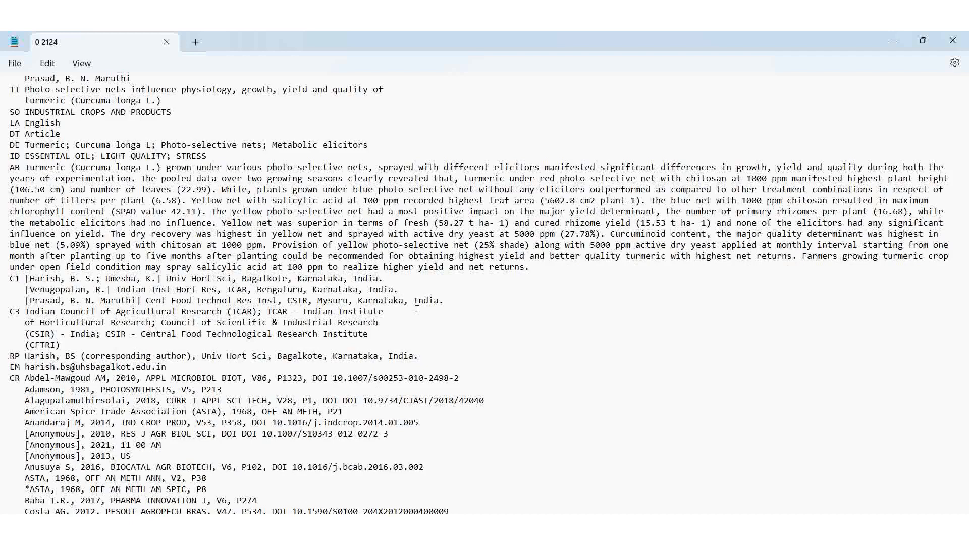
left_click(417, 299)
scroll(192, 341, "down", 1)
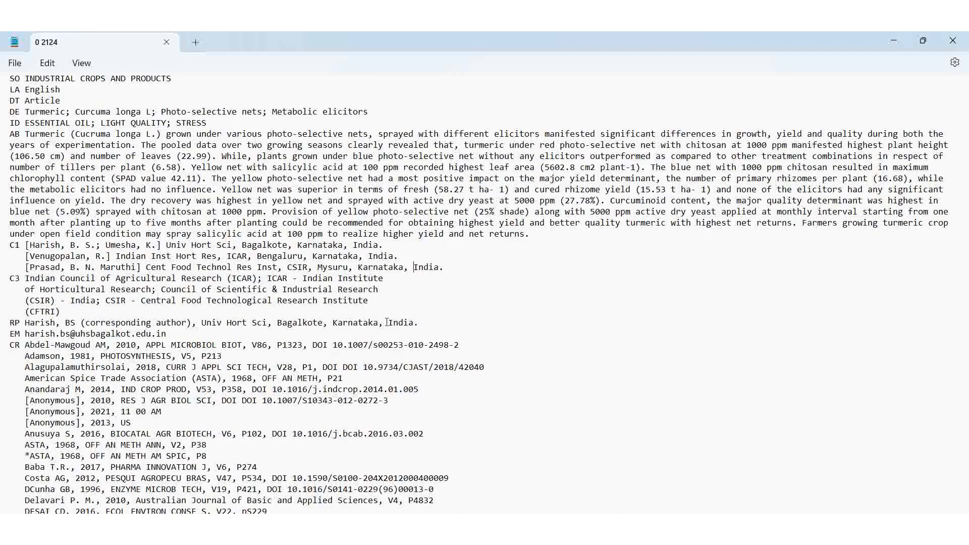
left_click_drag(386, 323, 421, 323)
left_click(361, 364)
scroll(361, 371, "down", 5)
scroll(361, 374, "down", 20)
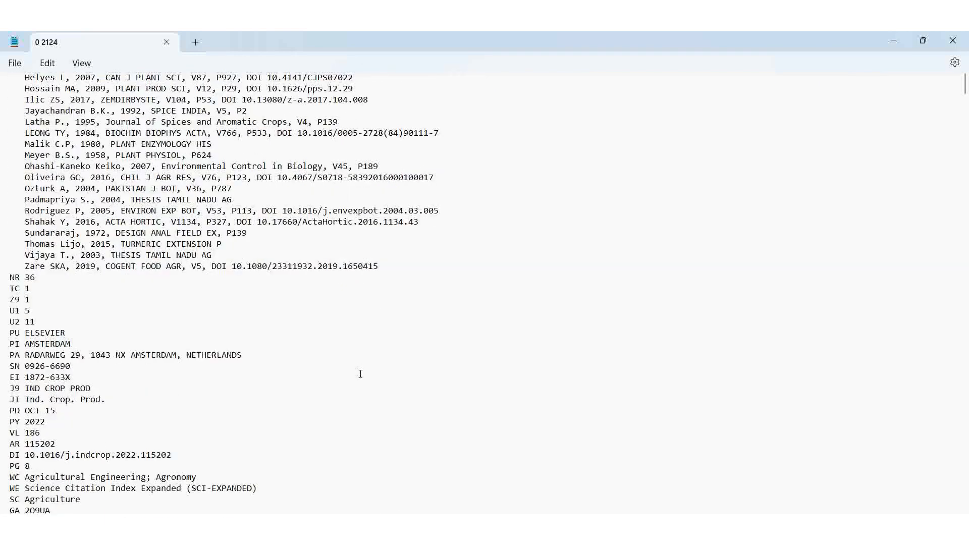
scroll(360, 375, "down", 2)
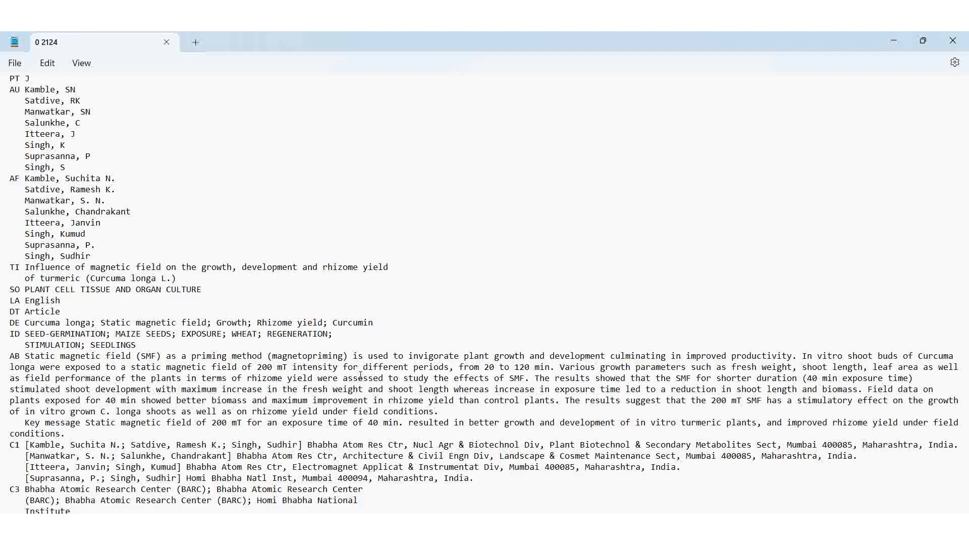
scroll(361, 376, "down", 20)
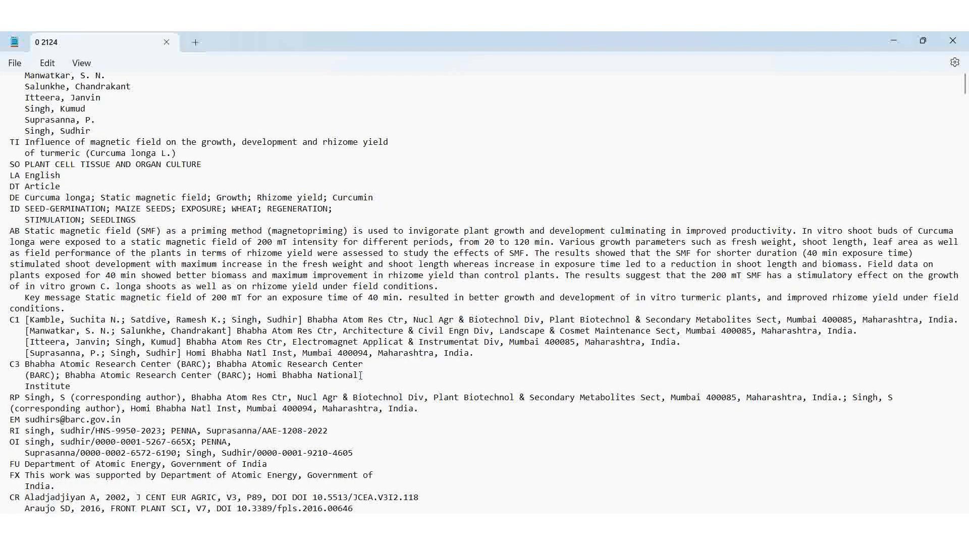
scroll(361, 375, "down", 10)
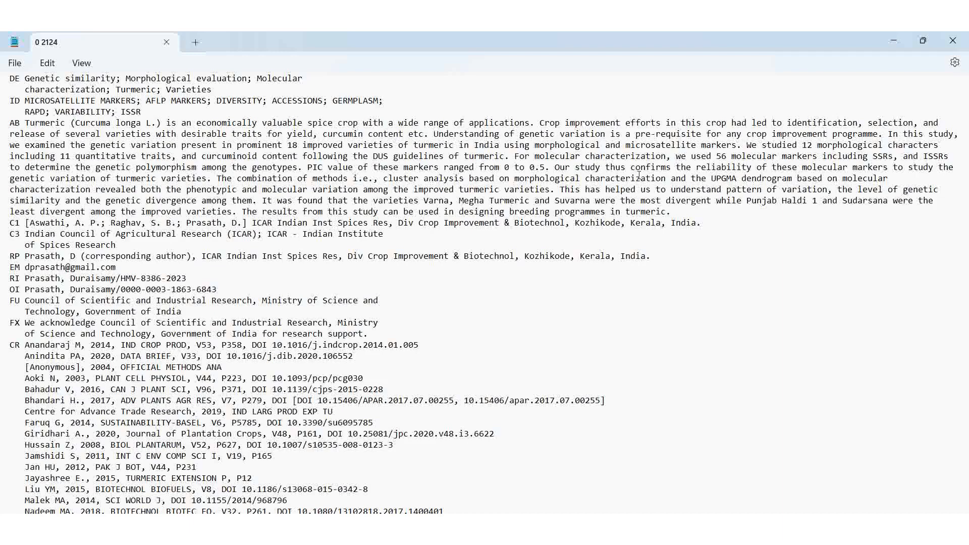
left_click_drag(672, 222, 701, 220)
scroll(314, 369, "down", 20)
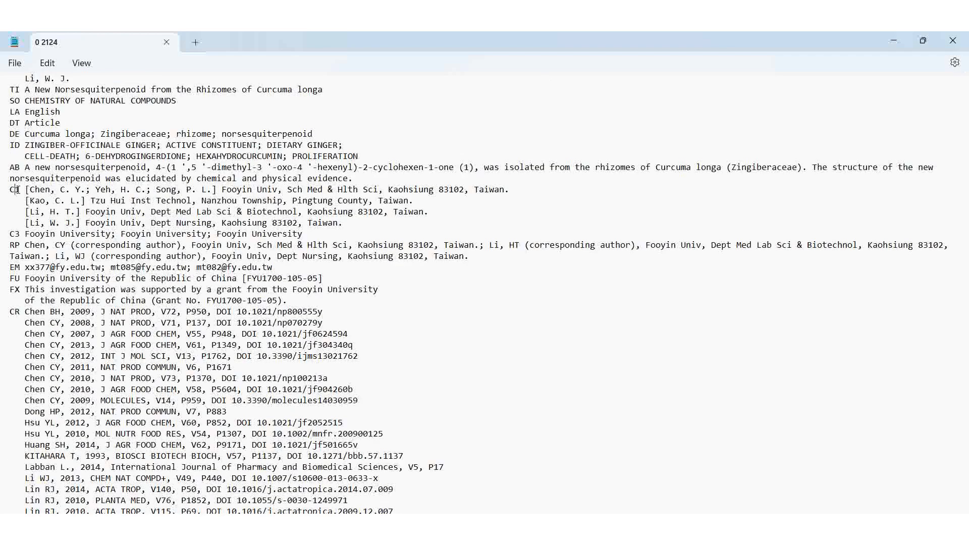
mouse_move(9, 190)
left_mouse_down()
mouse_move(23, 192)
mouse_move(9, 193)
left_mouse_up()
left_click_drag(475, 189, 510, 191)
left_click(951, 42)
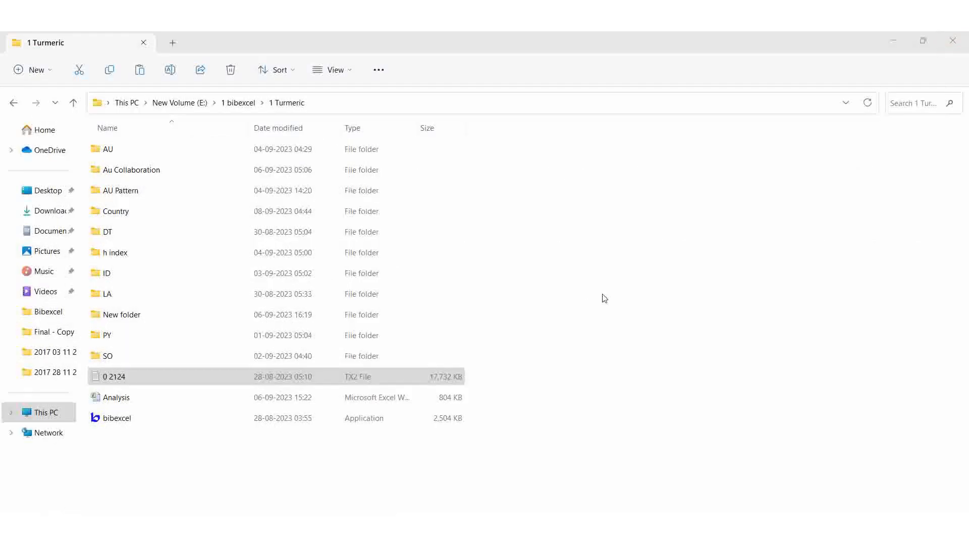
Switch back to BibExcel, locate the C1 field in the list, and set the old tag to c1
key("alt+Tab")
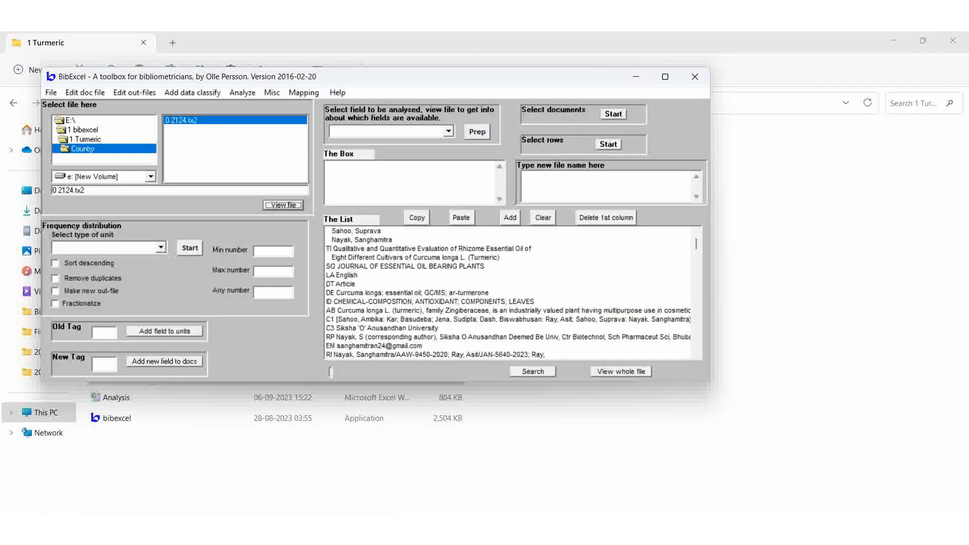
left_click(472, 270)
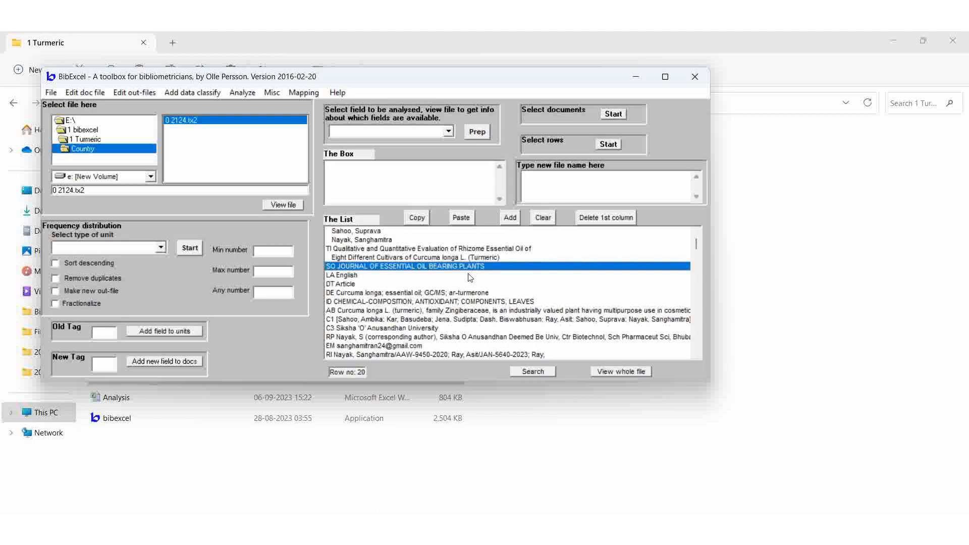
scroll(472, 273, "down", 2)
left_click(336, 267)
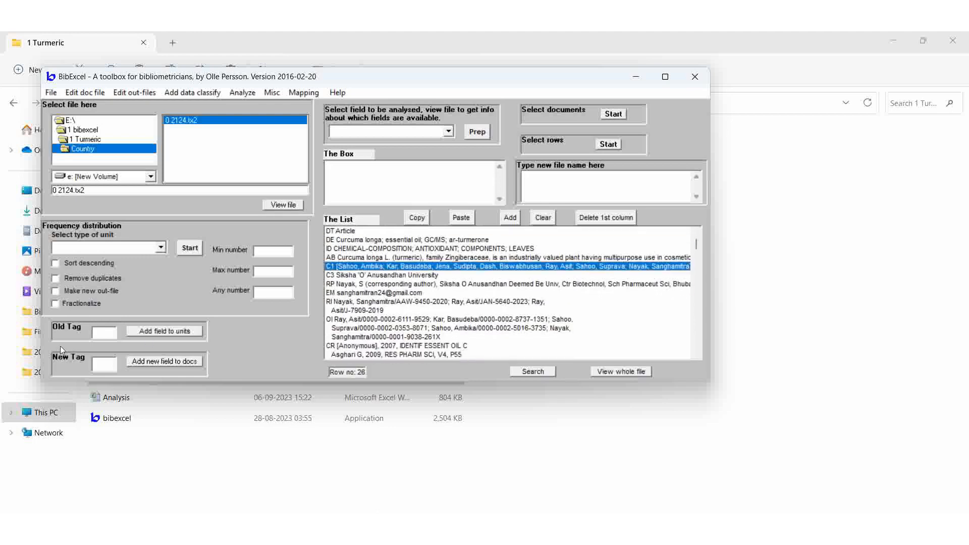
left_click(112, 335)
type("c1")
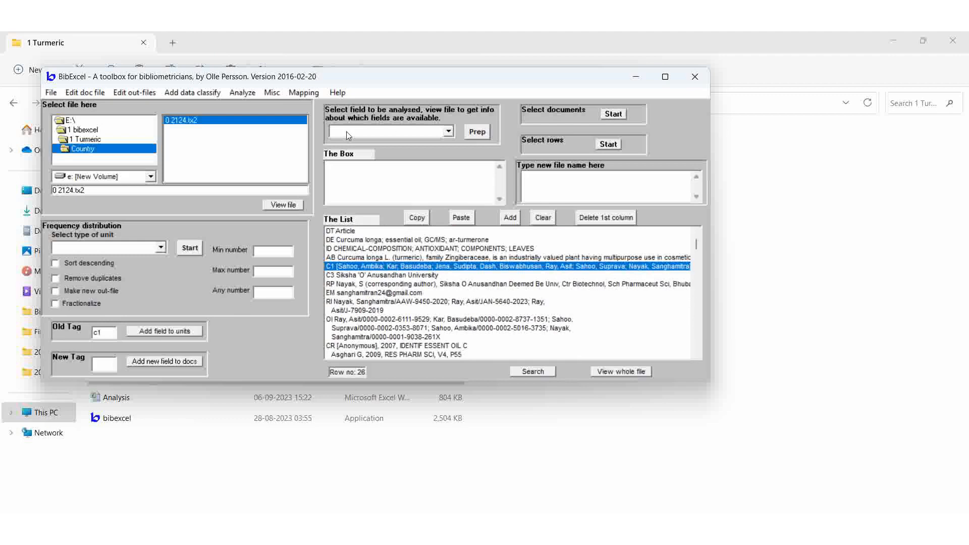
Convert the 0 2124.tx2 records from Web of Science plain text to Dialog format
left_click(271, 93)
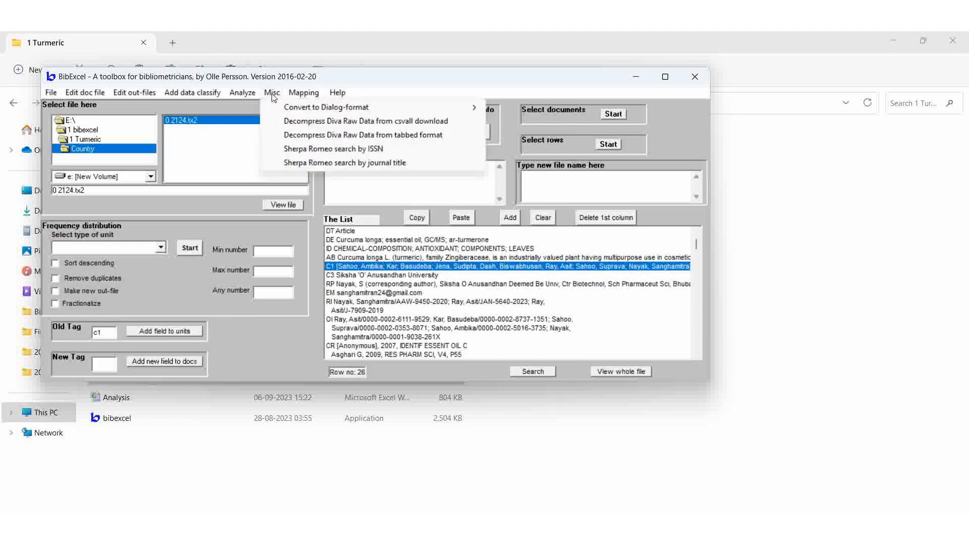
mouse_move(299, 109)
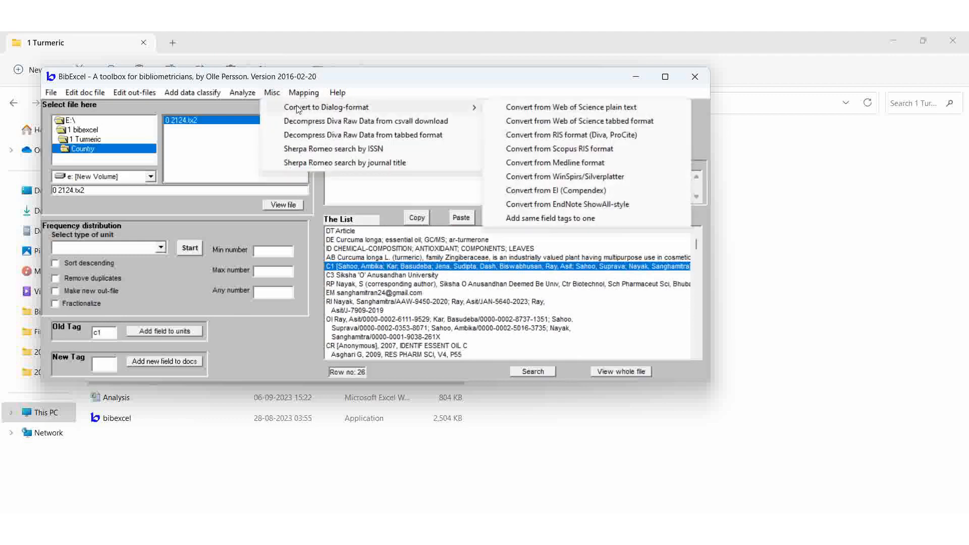
left_click(569, 109)
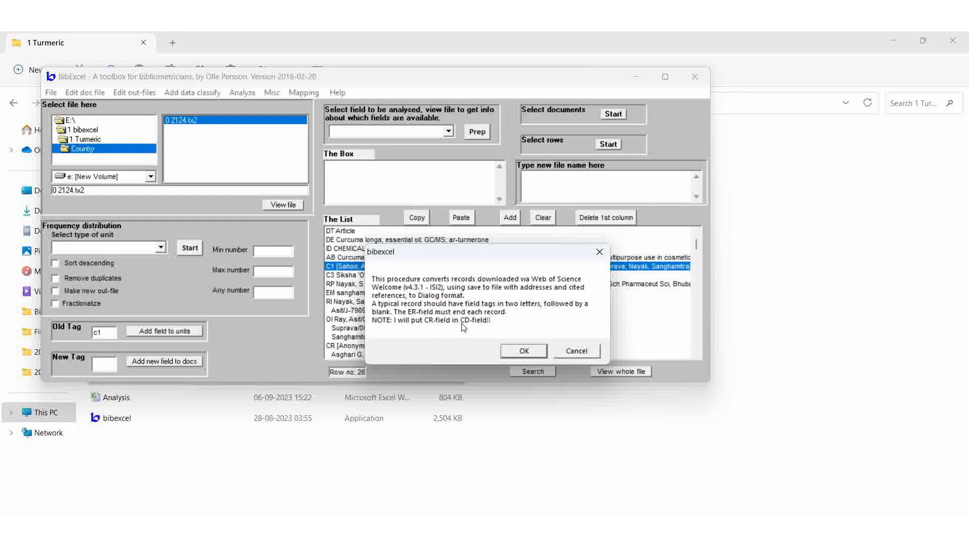
left_click(523, 352)
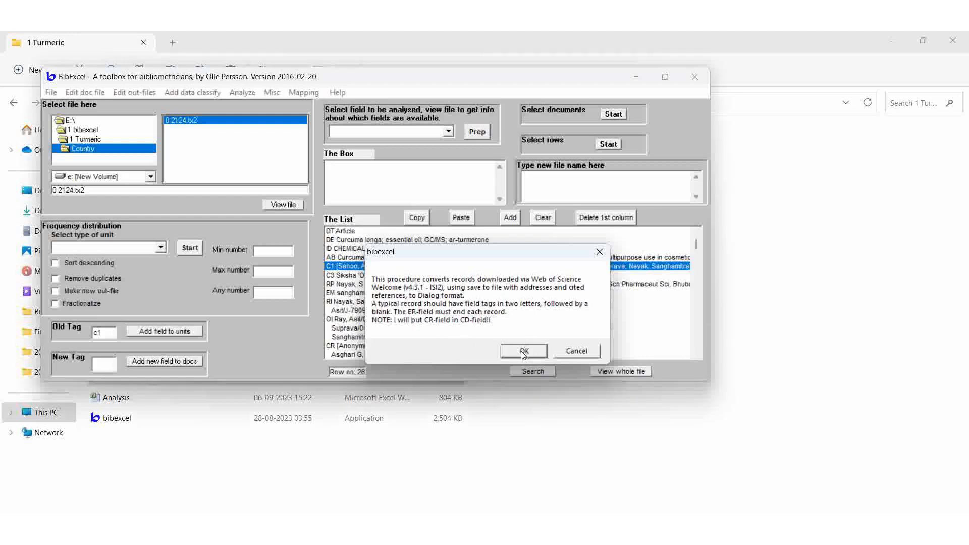
left_click(581, 352)
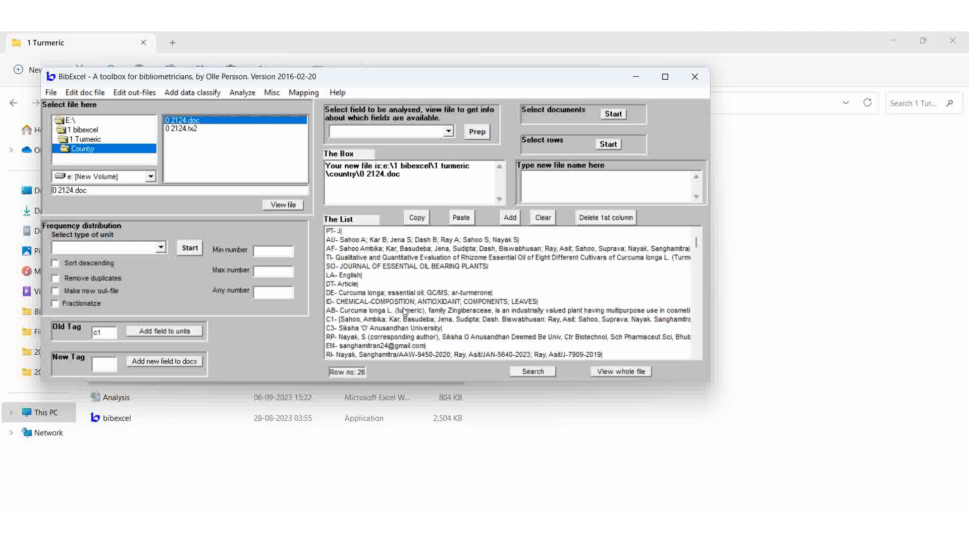
Prepare an out-file of the C1 address field using the Whole field intact option
left_click(449, 131)
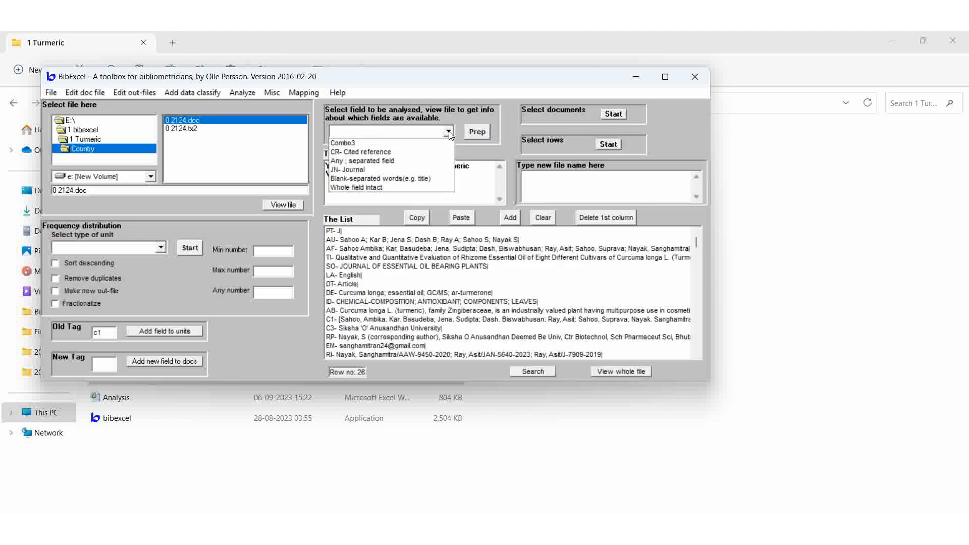
left_click(375, 188)
left_click(478, 132)
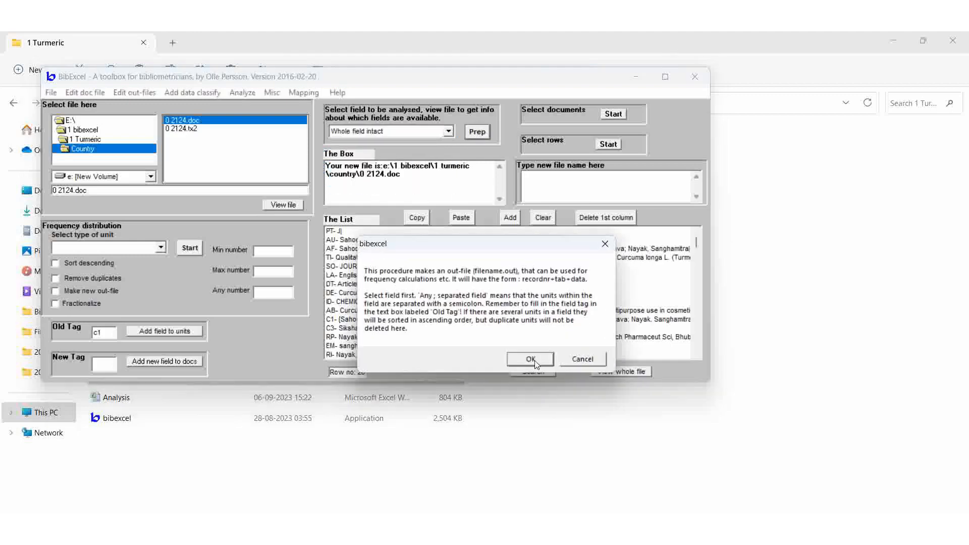
left_click(531, 359)
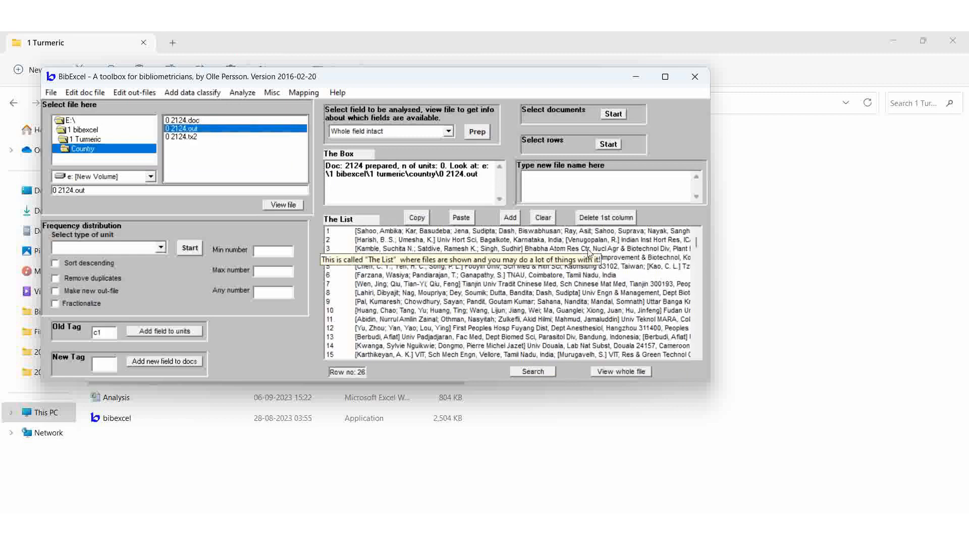
Remove the bracketed author contents from the whole C1 field out-file
left_click(633, 275)
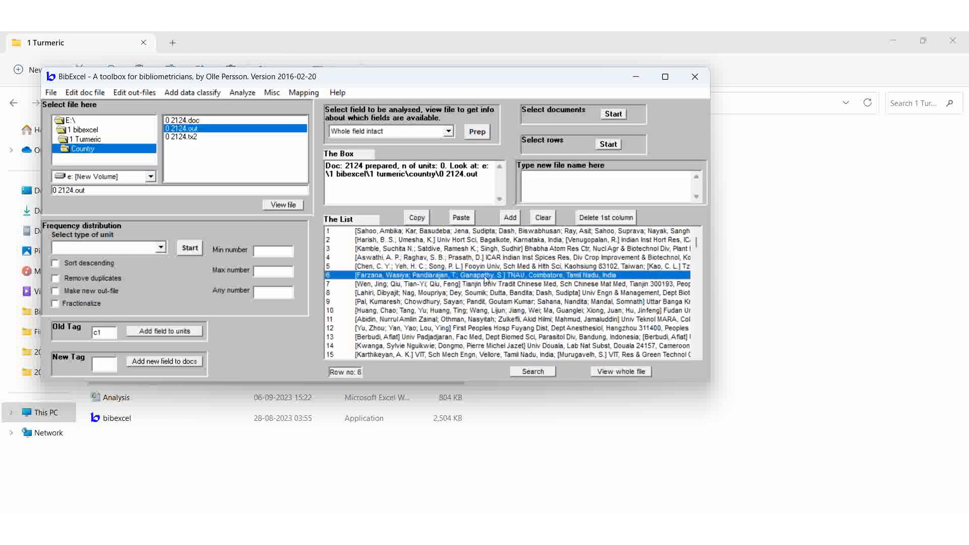
left_click(362, 268)
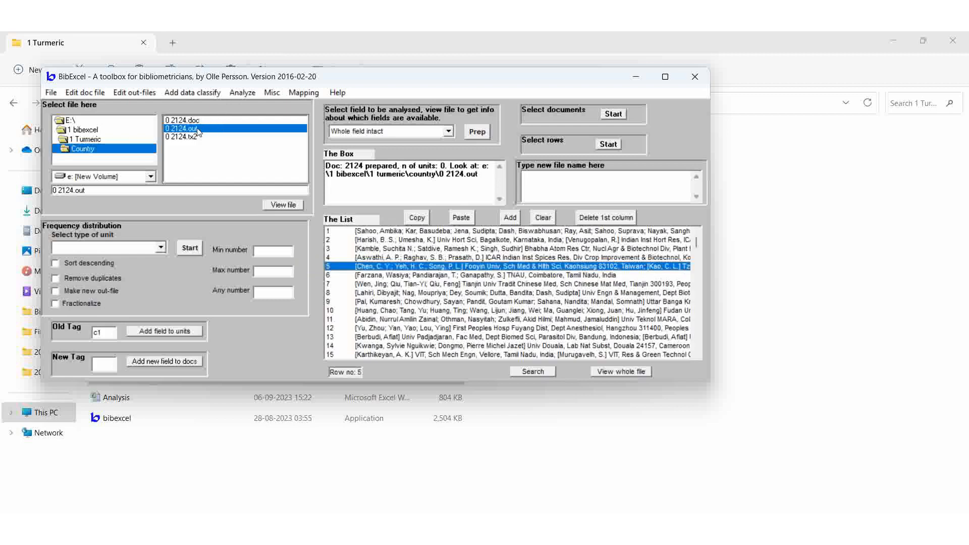
left_click(131, 92)
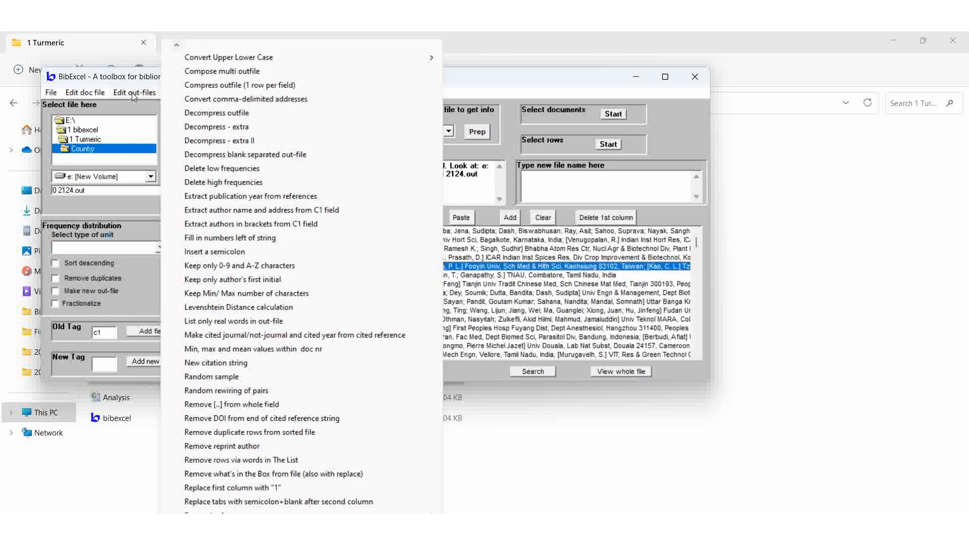
left_click(236, 406)
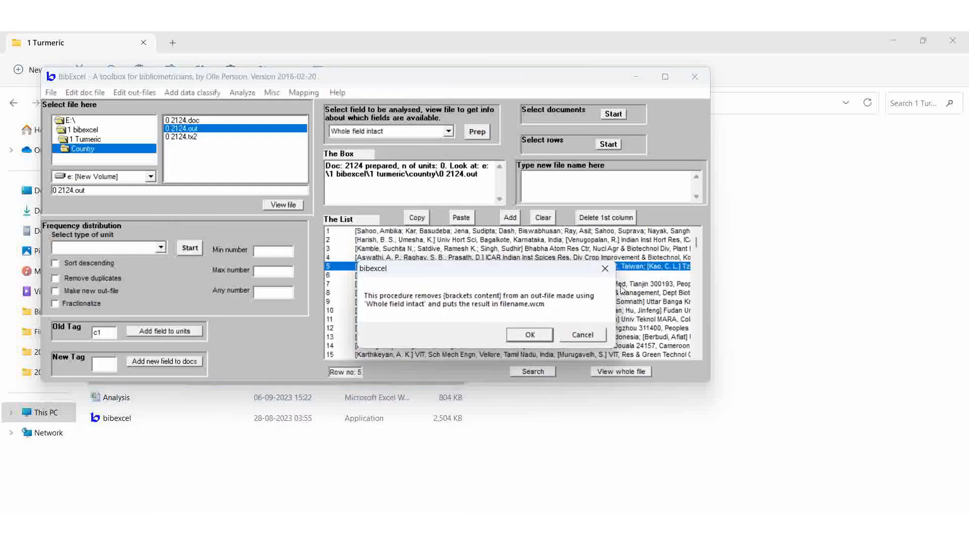
left_click(518, 338)
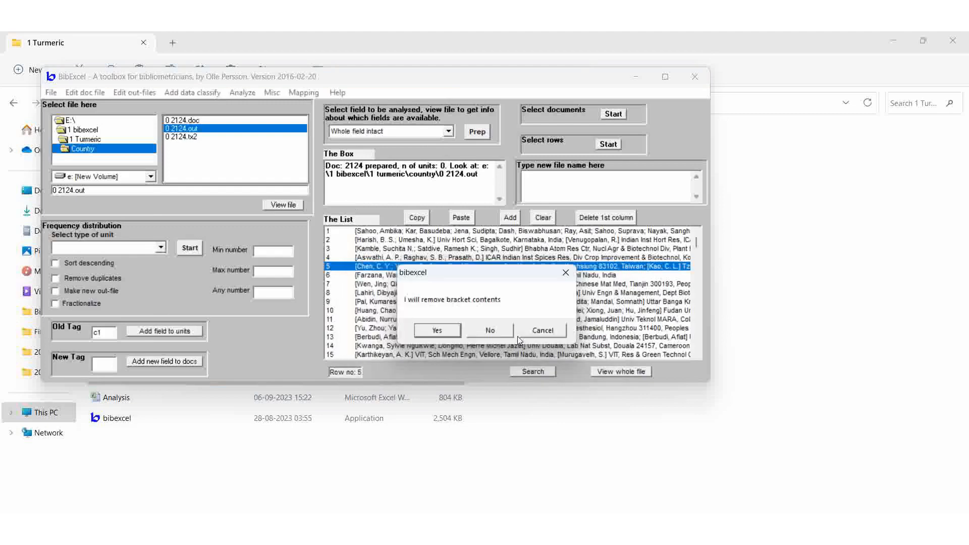
left_click(437, 331)
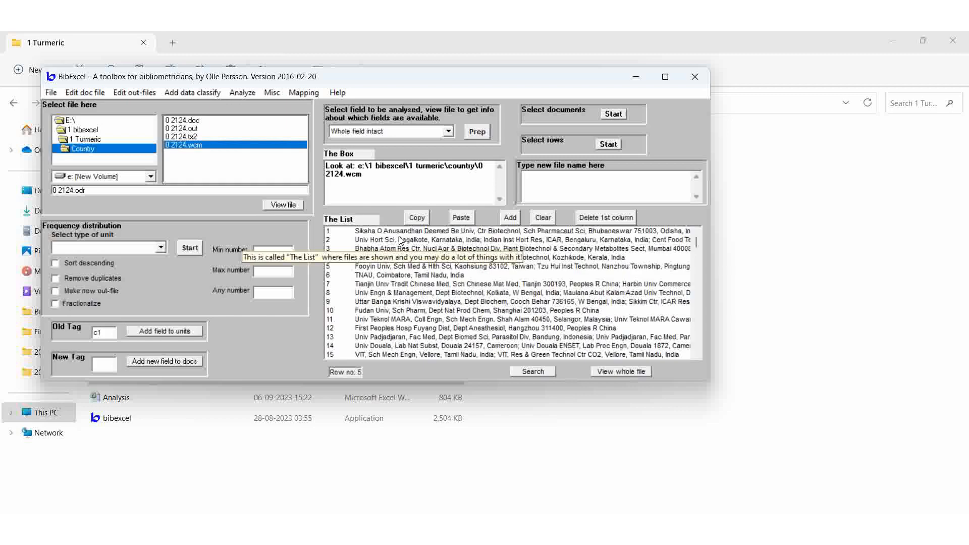
View the 0 2124.out and 0 2124.wcm files in turn to compare their address lists
left_click(193, 129)
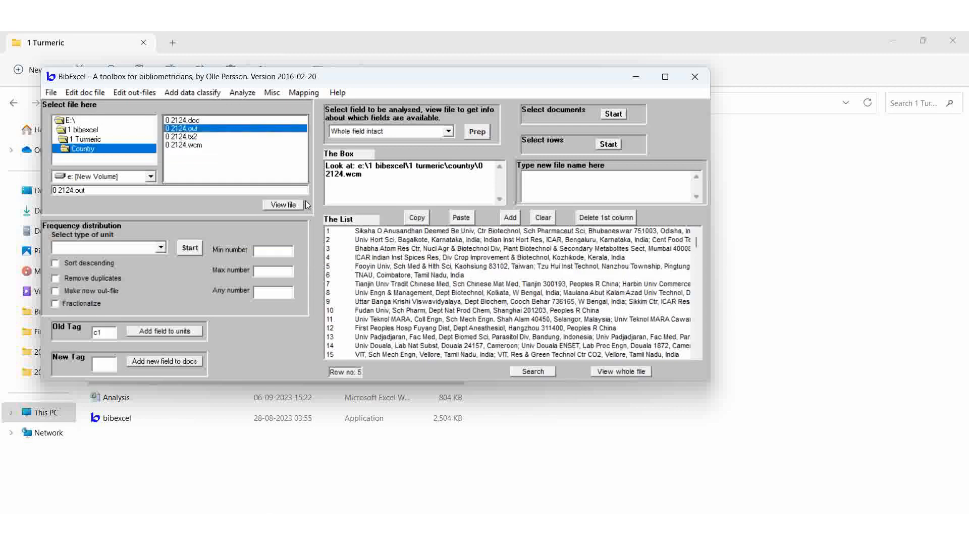
left_click(288, 207)
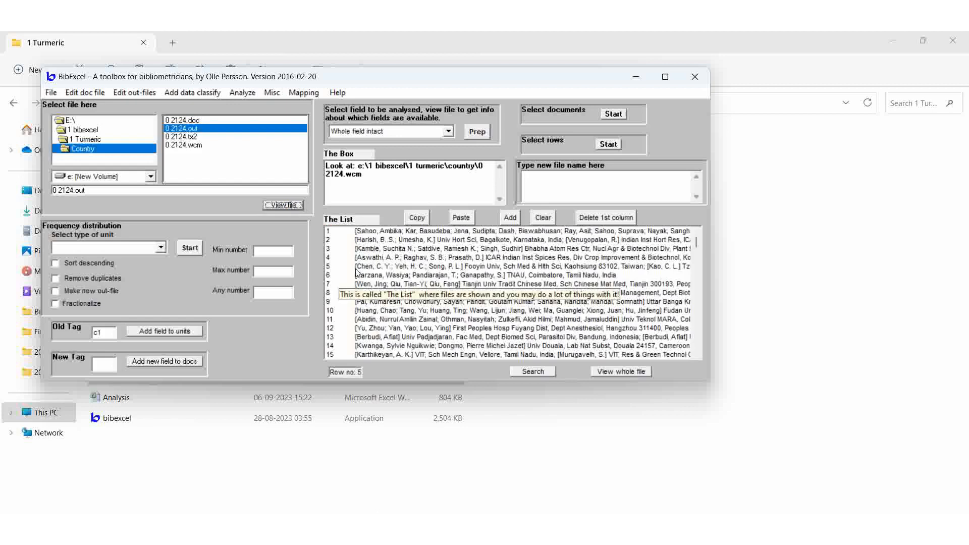
left_click(132, 93)
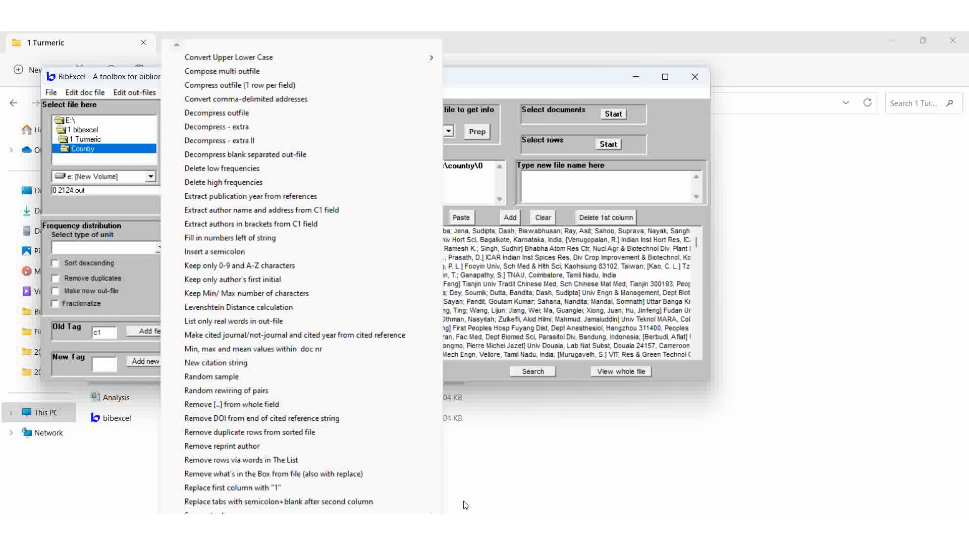
left_click(483, 498)
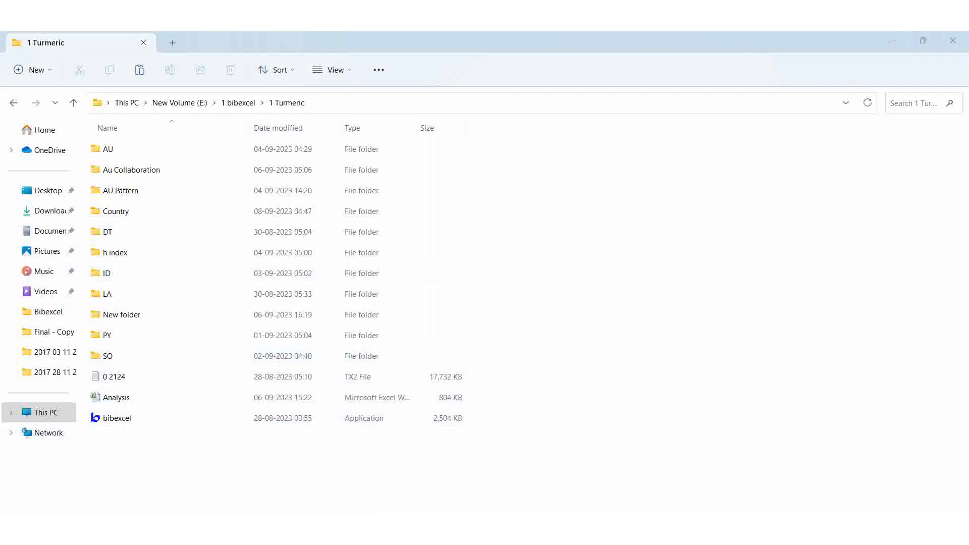
left_click(651, 529)
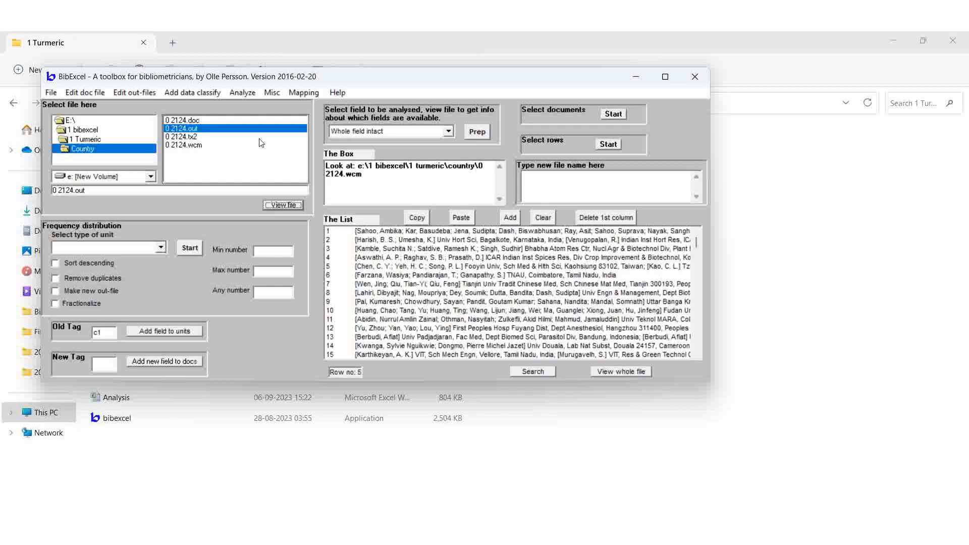
left_click(191, 146)
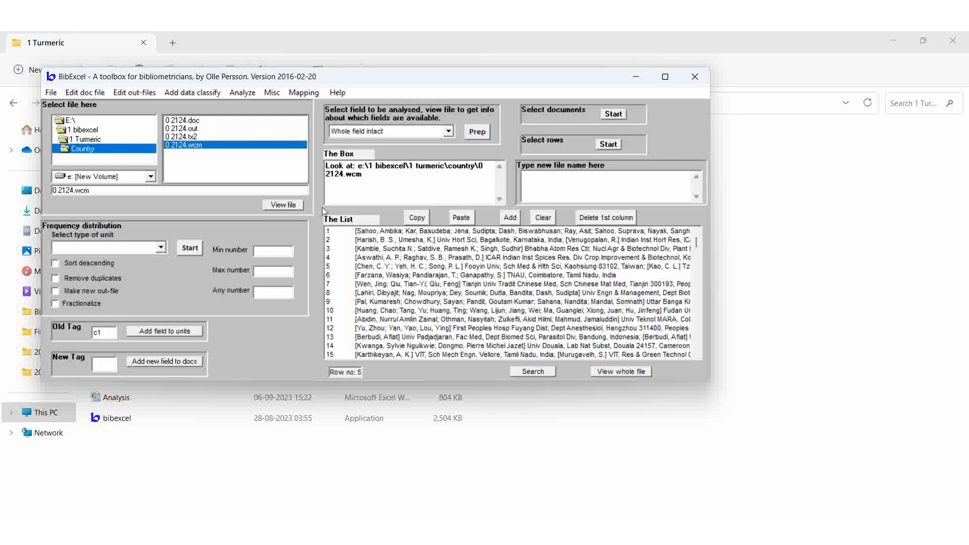
left_click(289, 205)
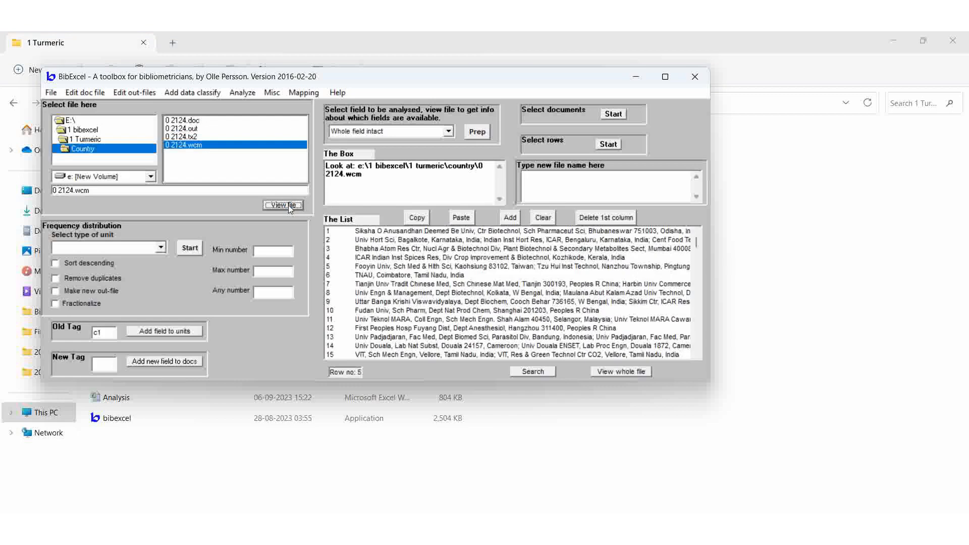
Decompress the 0 2124.wcm out-file so each semicolon-separated address sits on its own row
left_click(135, 93)
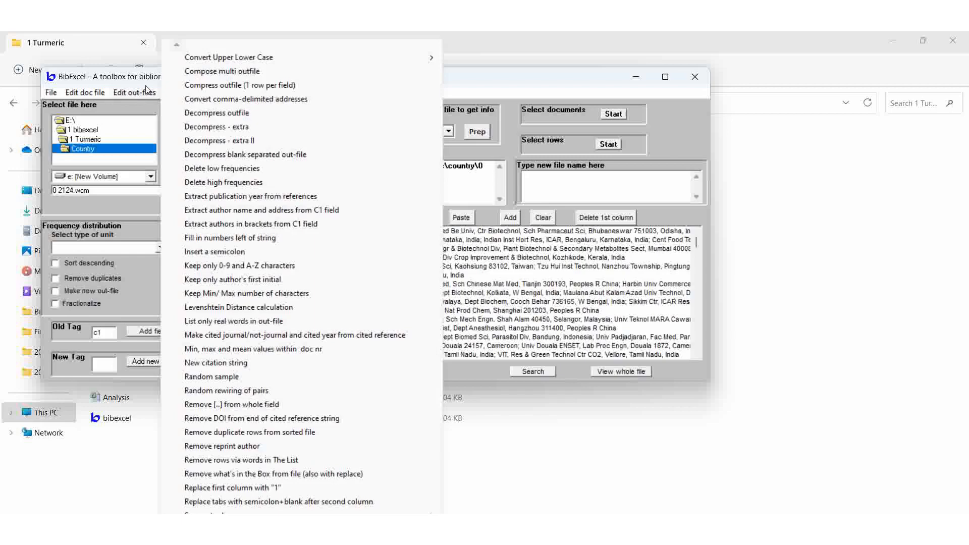
left_click(236, 118)
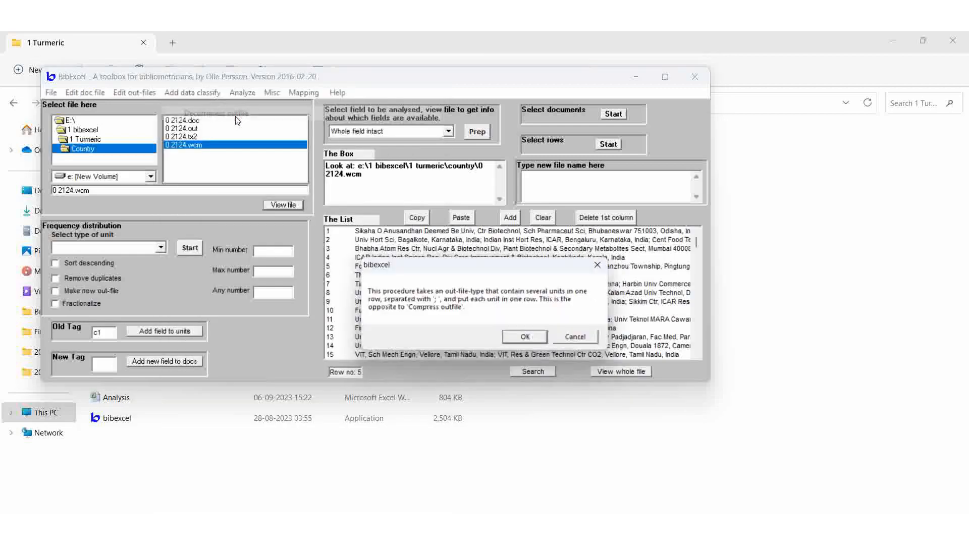
left_click(529, 339)
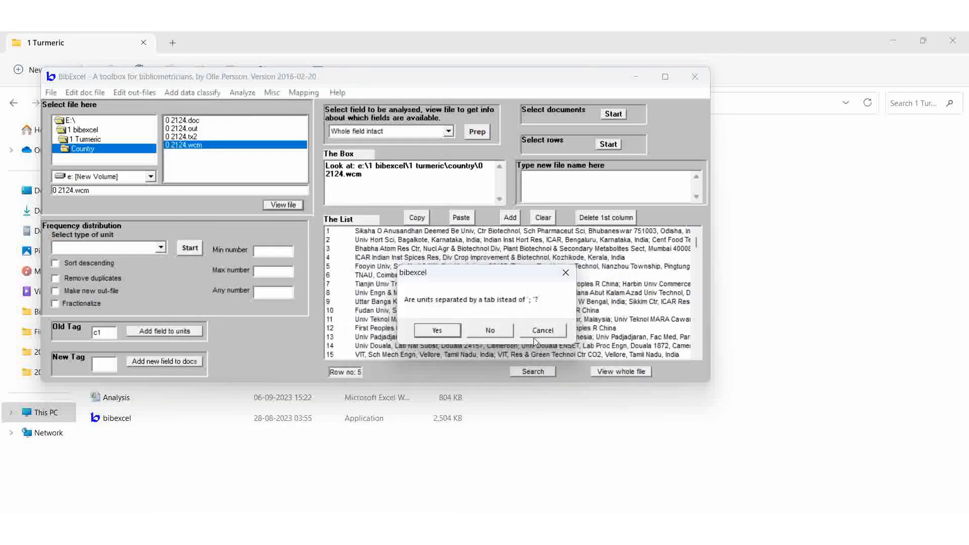
left_click(491, 331)
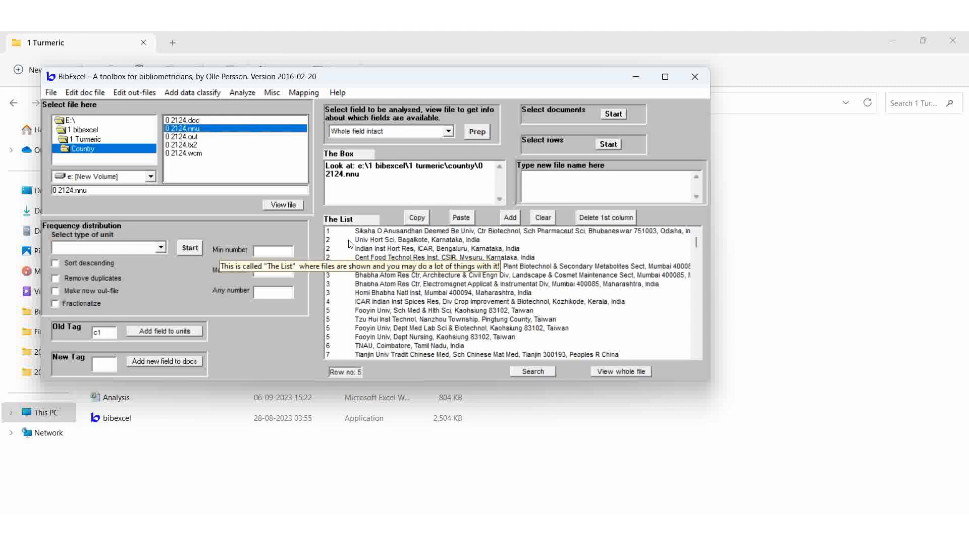
View the 0 2124.wcm and 0 2124.nnu files in turn to compare the split addresses
left_click(197, 154)
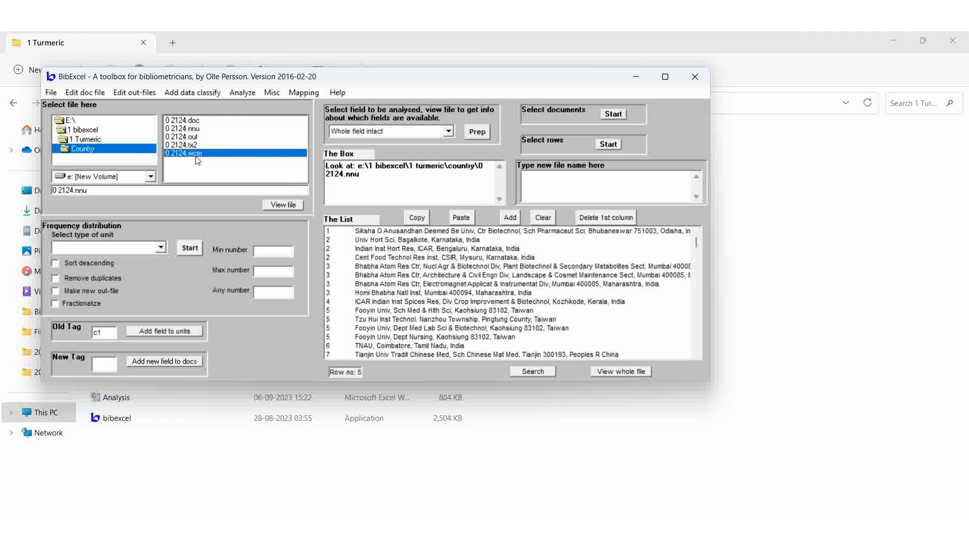
left_click(301, 207)
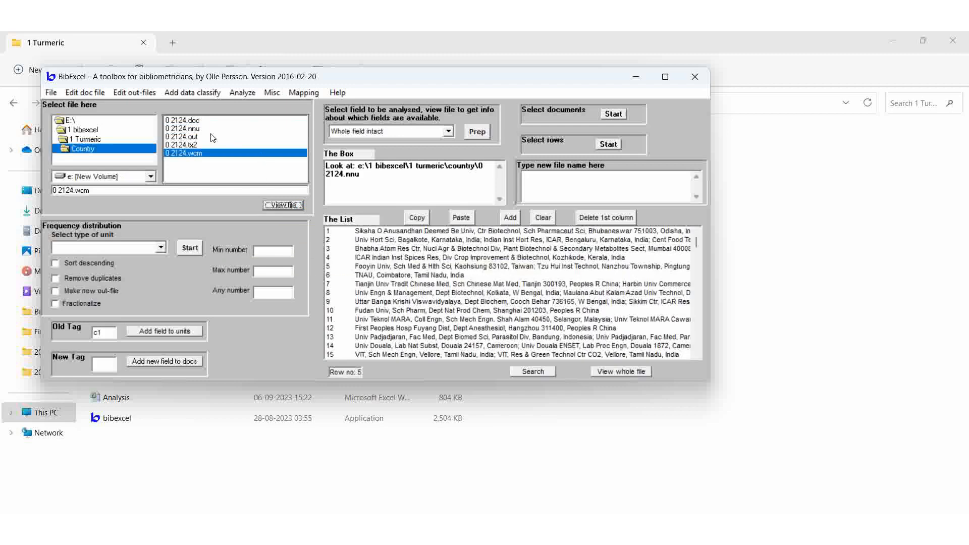
left_click(196, 130)
left_click(280, 205)
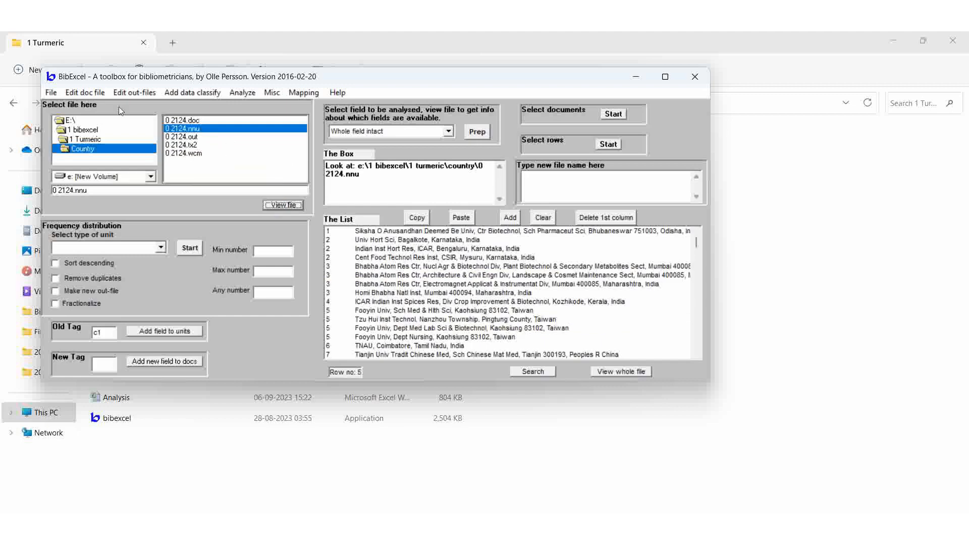
left_click(127, 95)
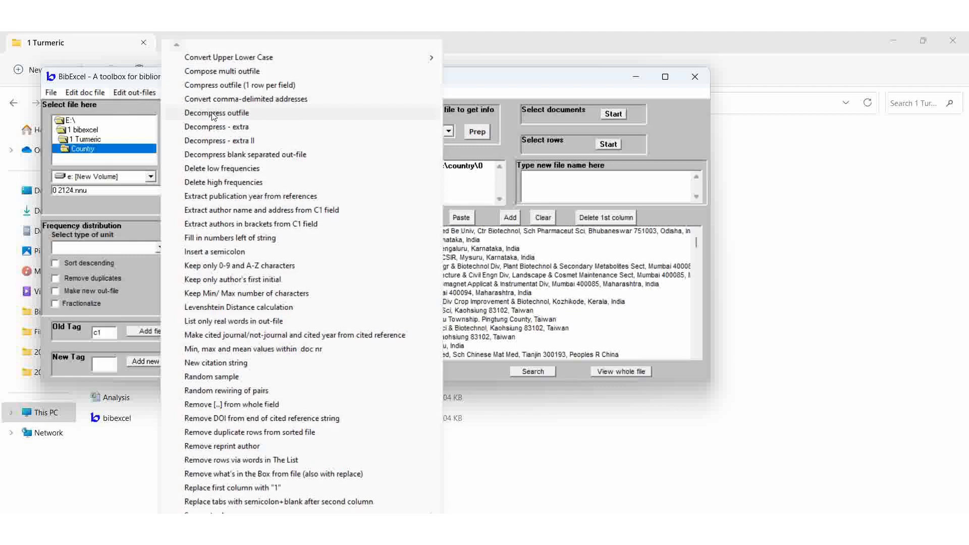
left_click(573, 250)
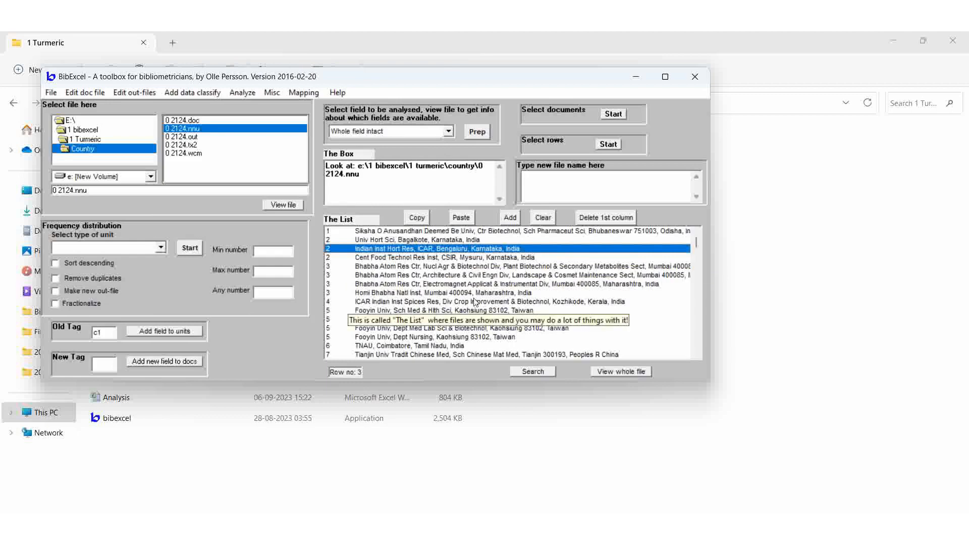
Convert the comma-delimited addresses in the 0 2124.nnu file into slash-separated form
left_click(138, 93)
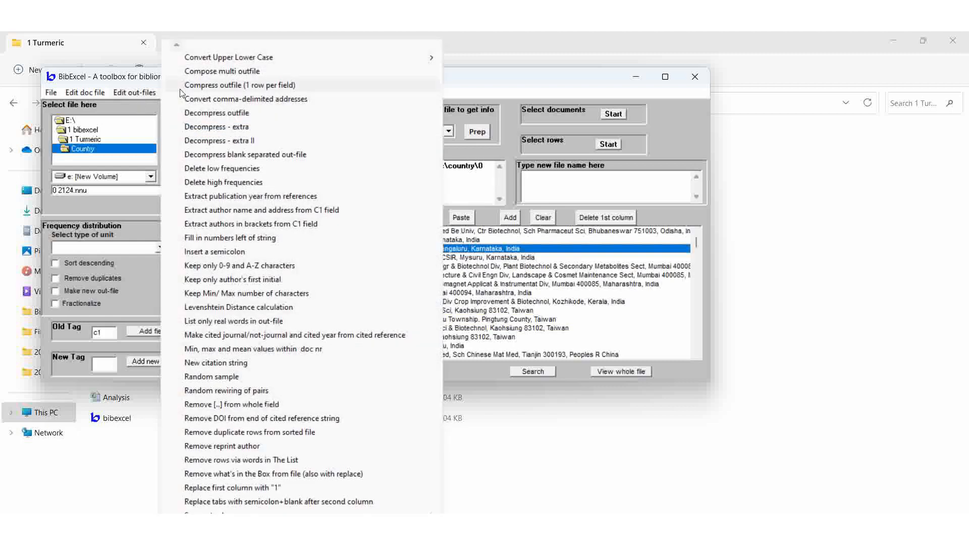
left_click(277, 101)
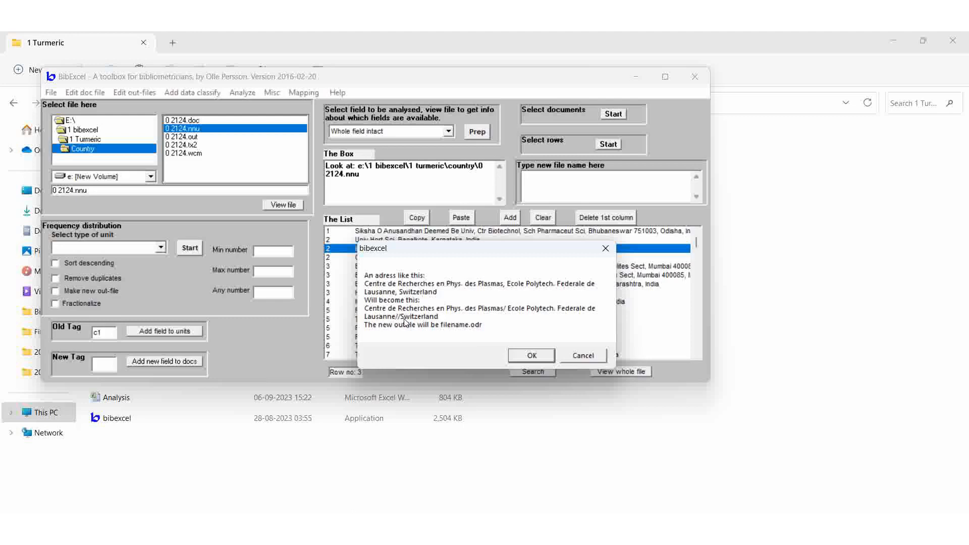
left_click(530, 356)
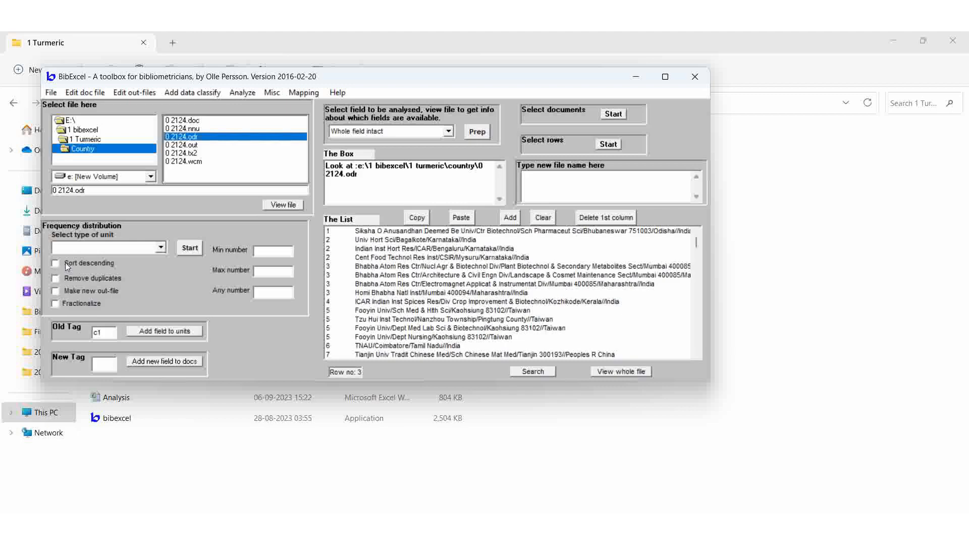
Make a new duplicate-free out-file of Country units from the 0 2124.odr file
left_click(56, 280)
left_click(55, 291)
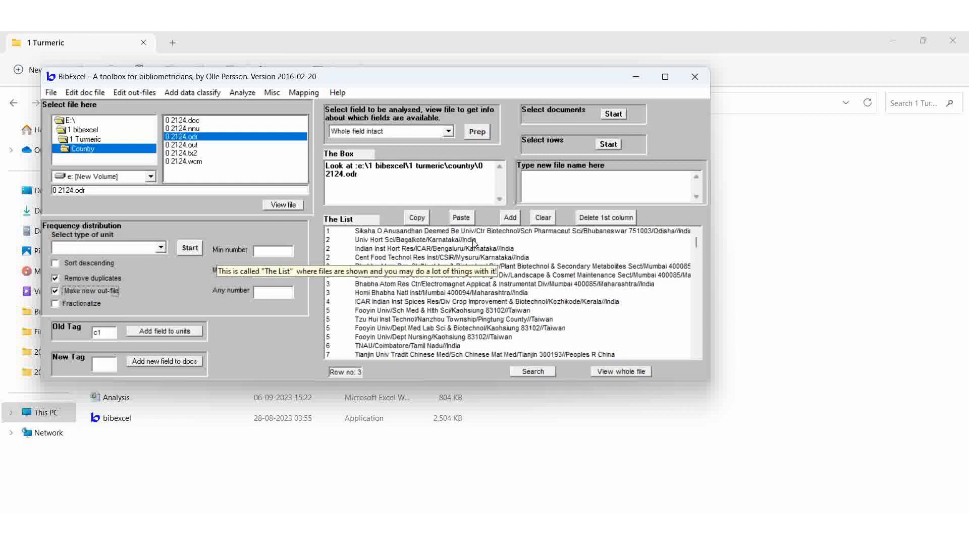
left_click(609, 329)
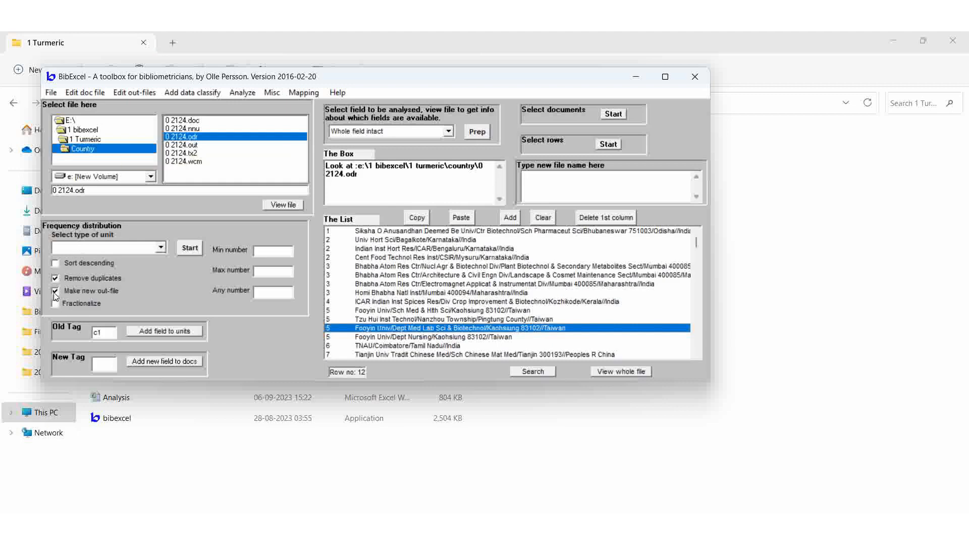
left_click(160, 248)
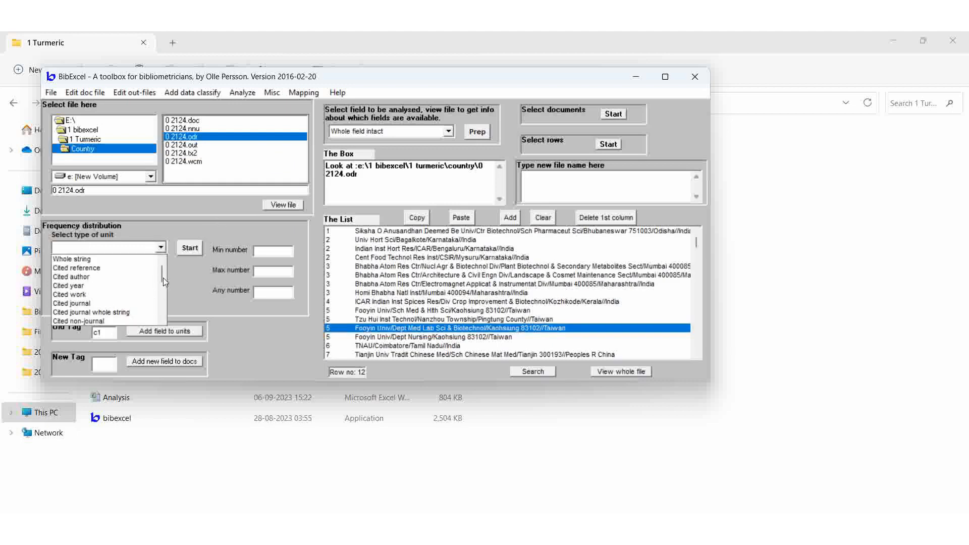
left_click_drag(162, 278, 163, 307)
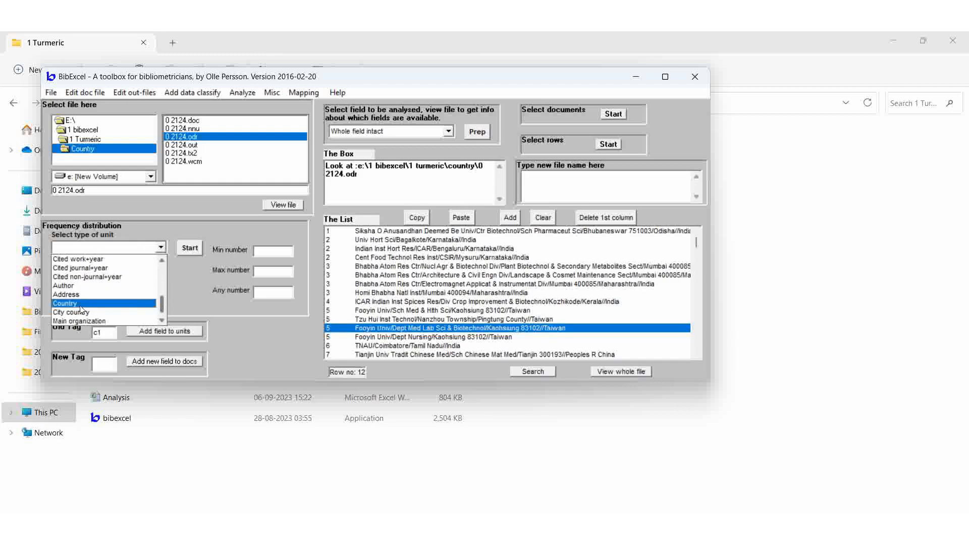
left_click(56, 304)
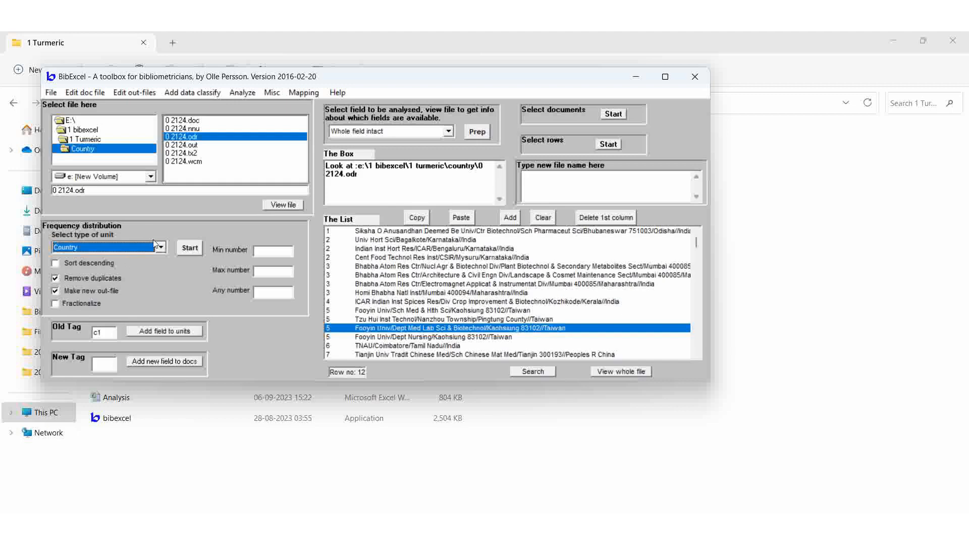
left_click(189, 247)
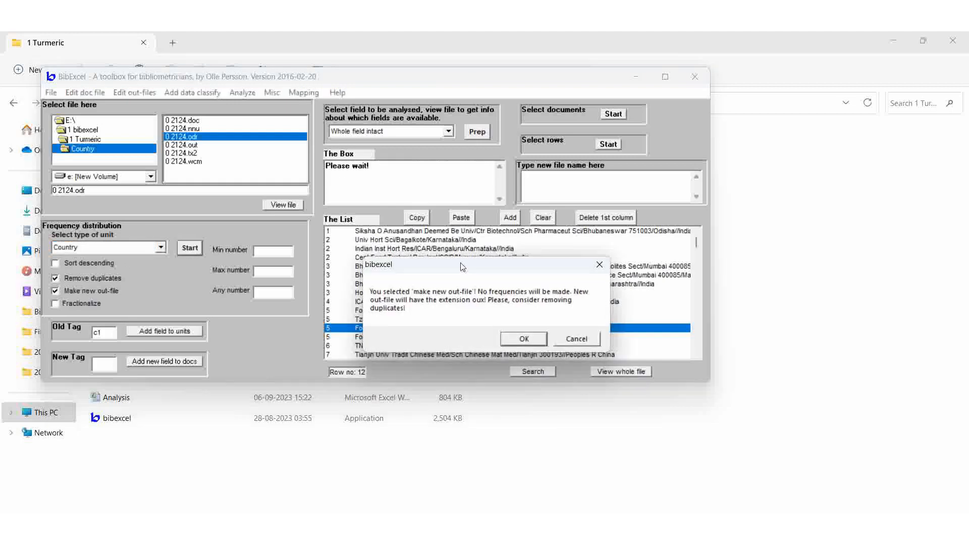
left_click(518, 343)
left_click(511, 335)
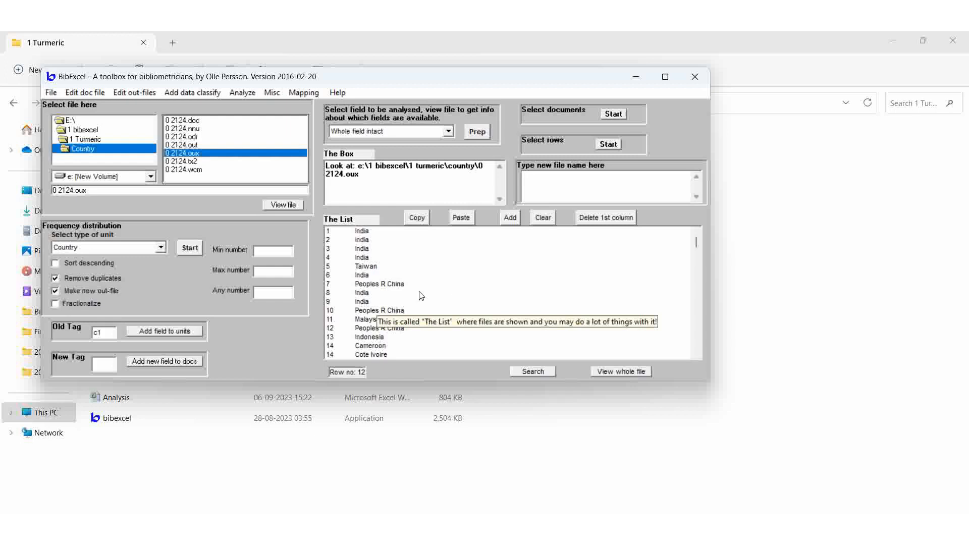
Calculate a descending Whole string frequency distribution of the countries in the 0 2124.oux file
left_click(461, 286)
scroll(464, 288, "down", 1)
scroll(465, 288, "down", 4)
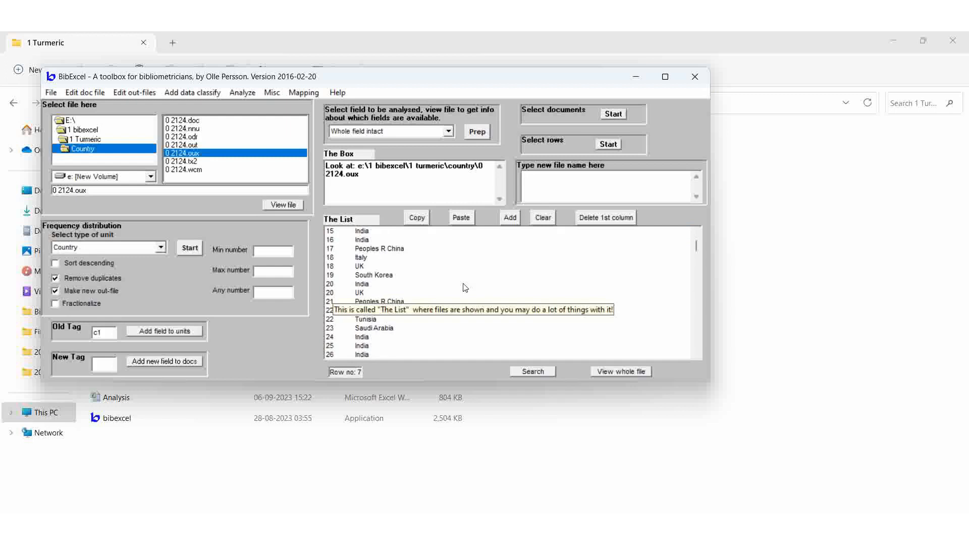
scroll(465, 288, "down", 1)
scroll(465, 288, "down", 1)
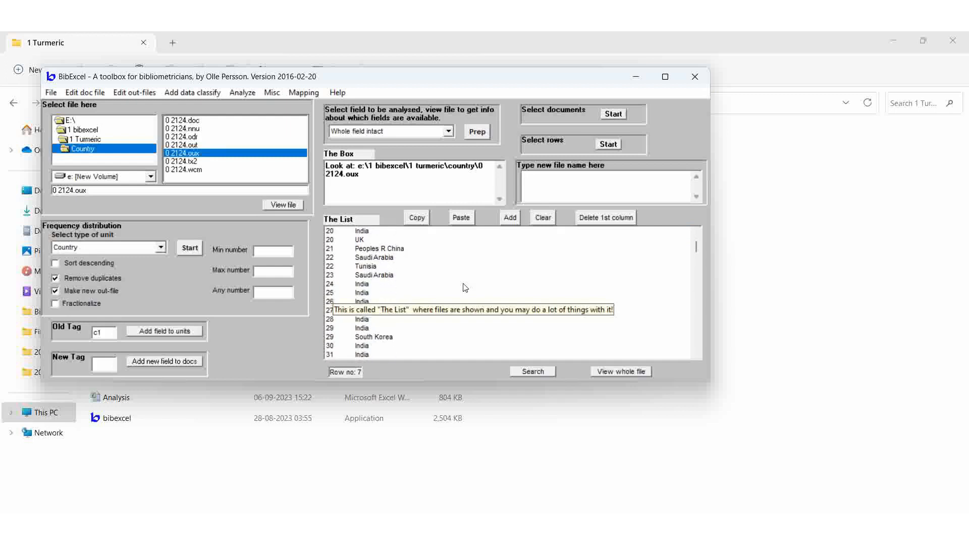
scroll(465, 288, "up", 6)
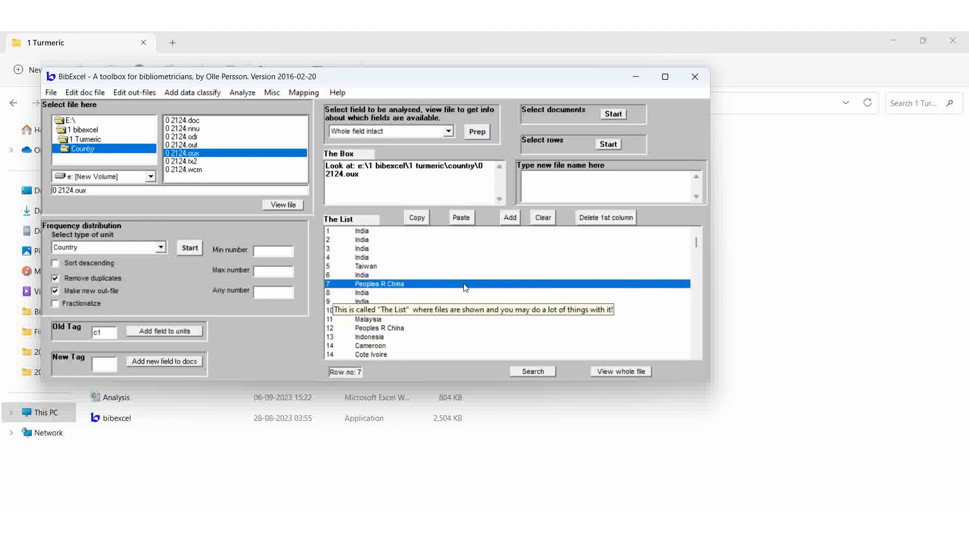
left_click(54, 264)
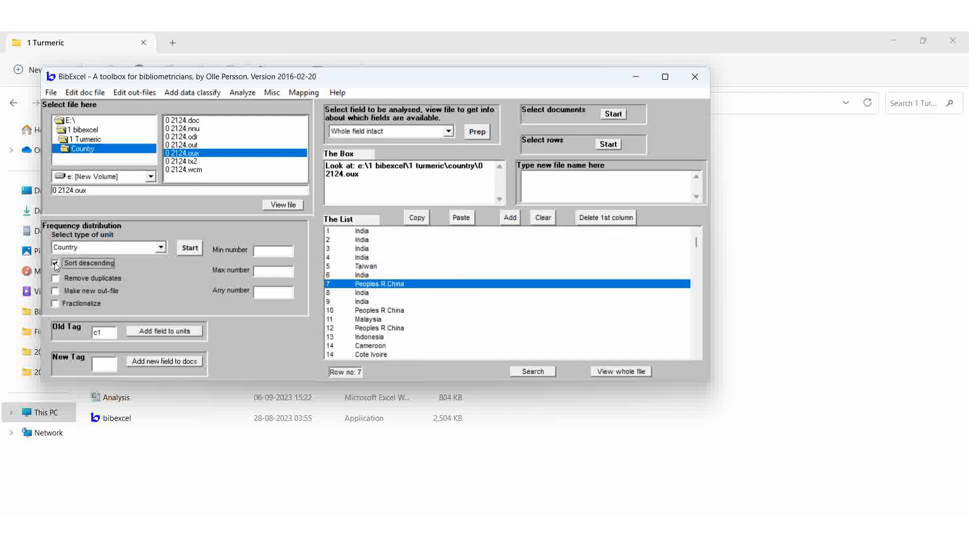
left_click(158, 247)
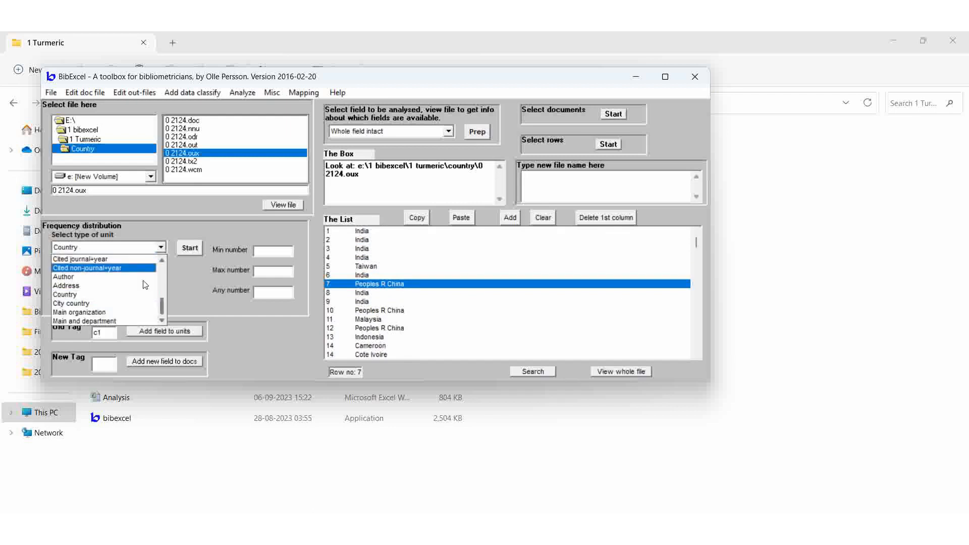
left_click_drag(161, 307, 162, 269)
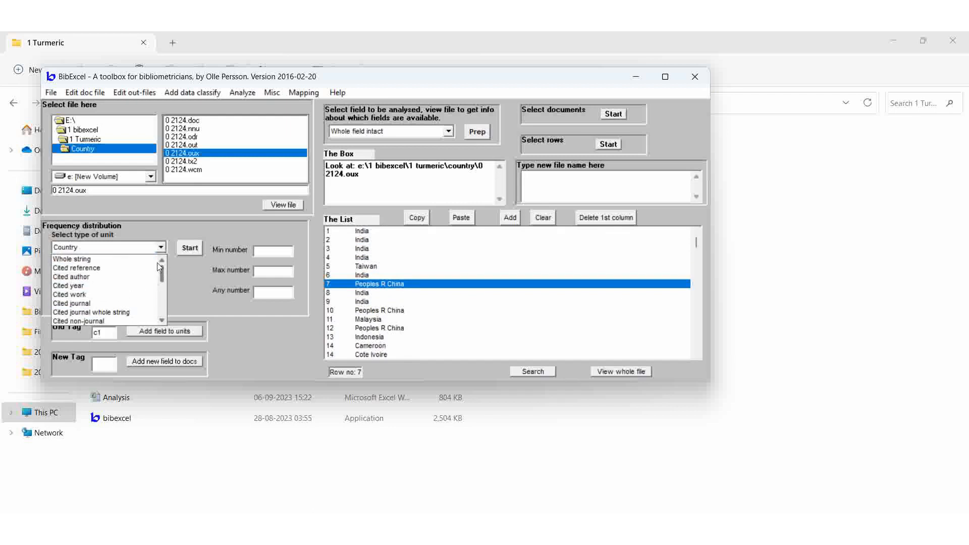
left_click(98, 260)
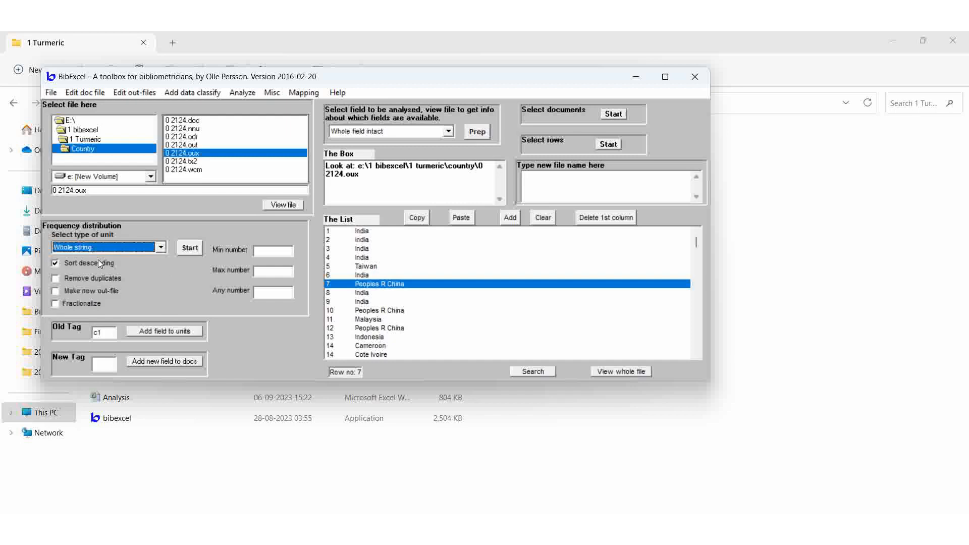
left_click(190, 249)
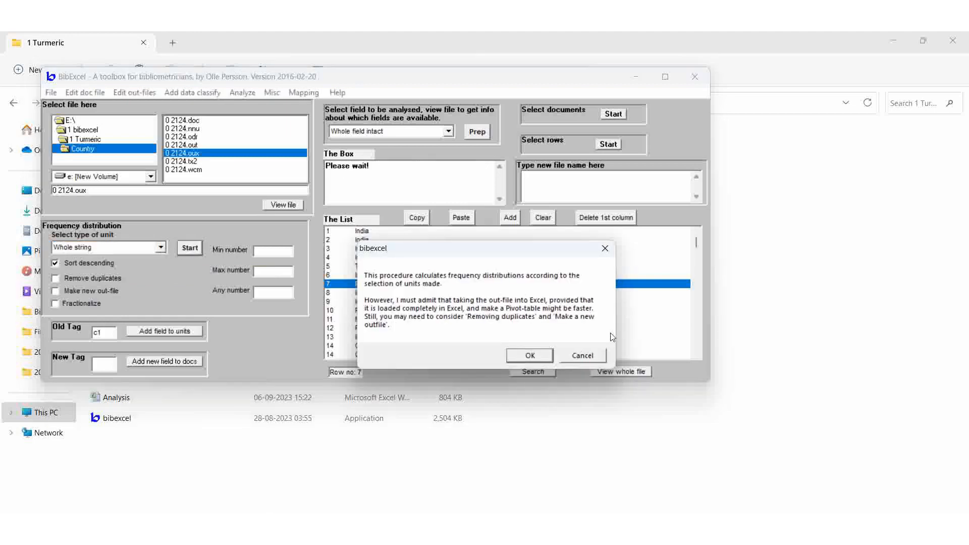
left_click(531, 356)
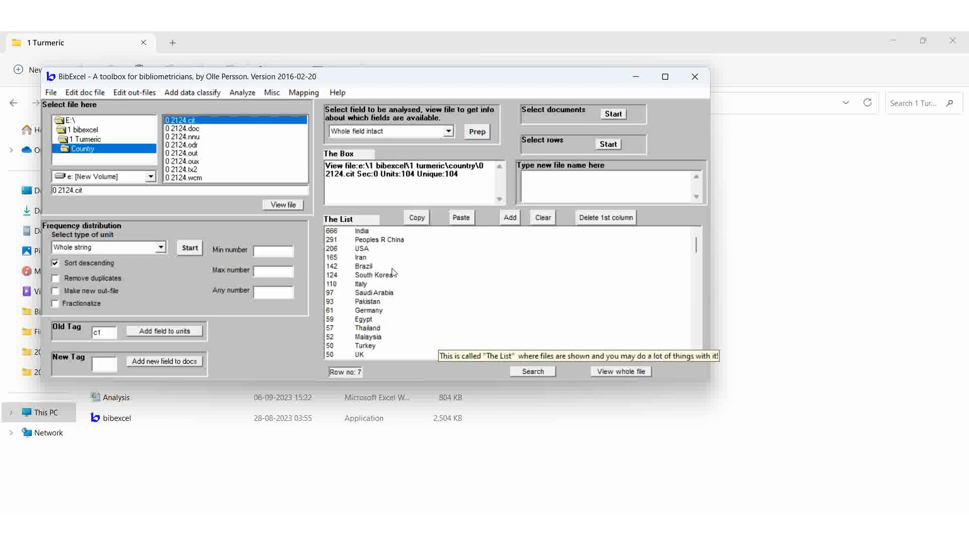
Copy the country rows from India down to Czech Republic and paste only them back into the list
scroll(438, 312, "down", 1)
scroll(439, 312, "up", 1)
left_click(337, 234)
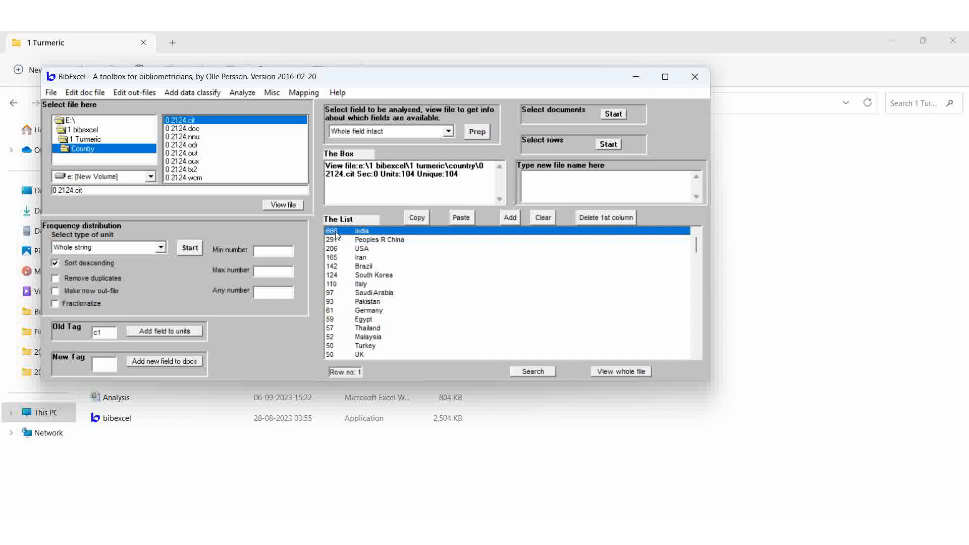
scroll(500, 302, "down", 2)
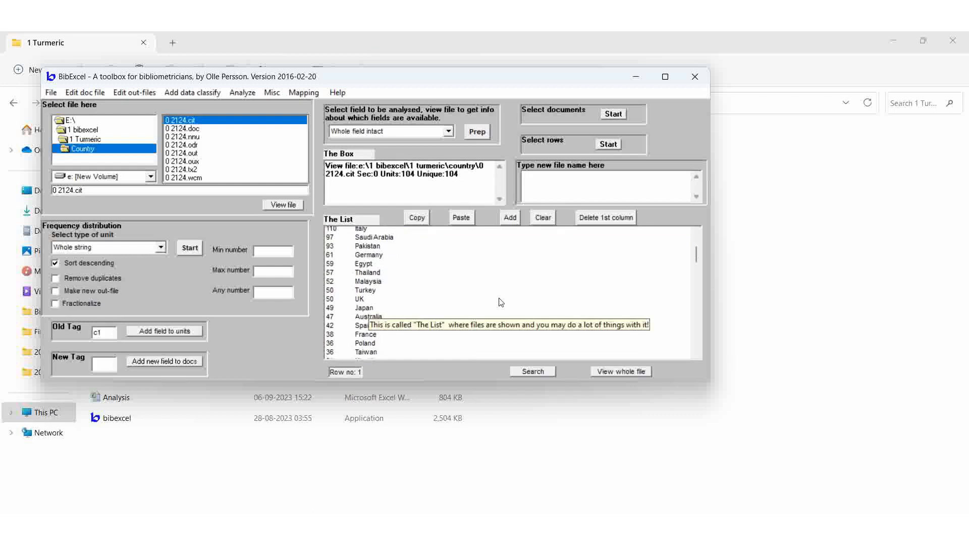
scroll(500, 302, "down", 2)
scroll(501, 302, "down", 1)
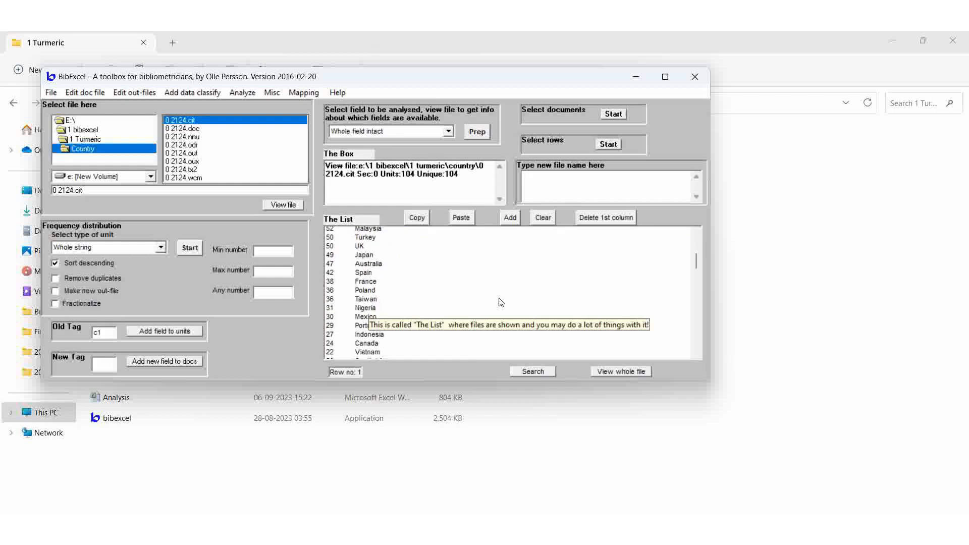
scroll(500, 302, "down", 3)
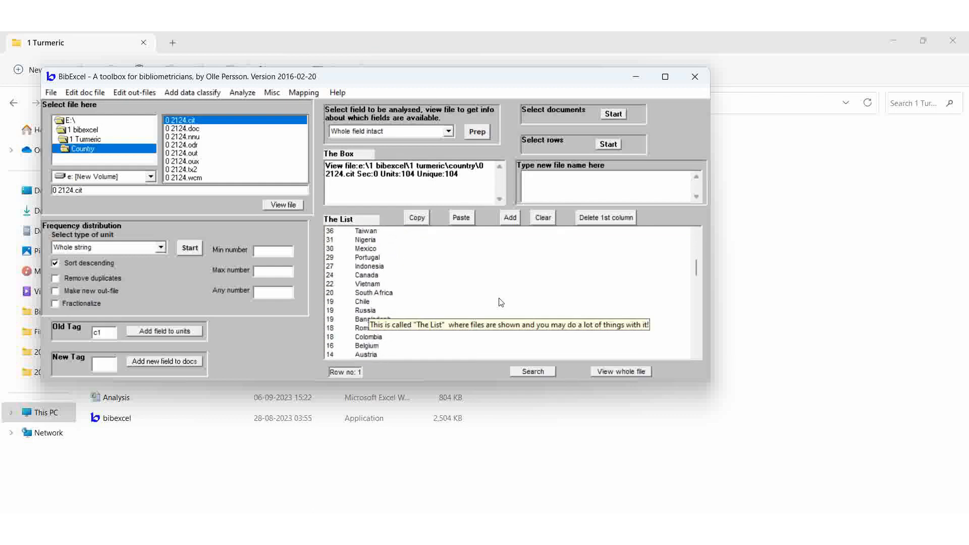
scroll(500, 302, "down", 2)
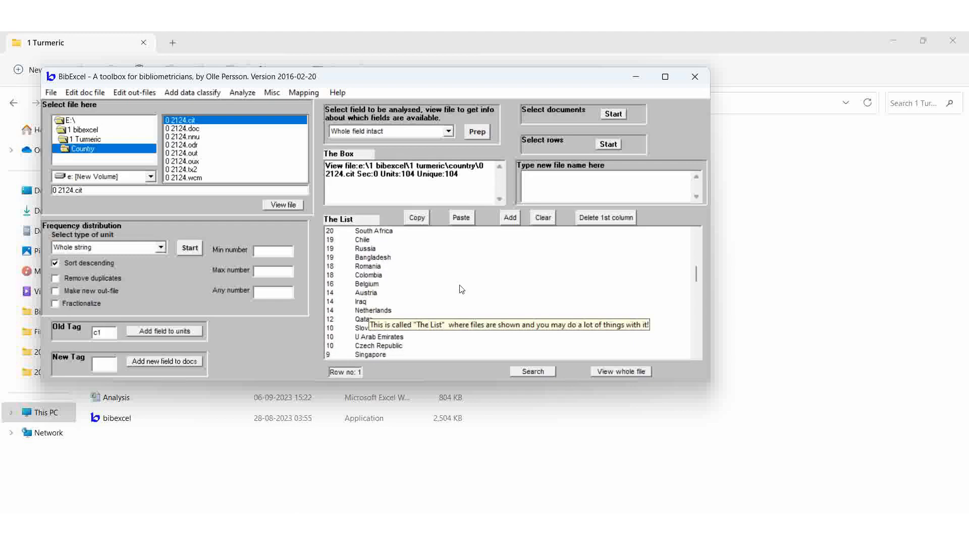
left_click(402, 349, "shift")
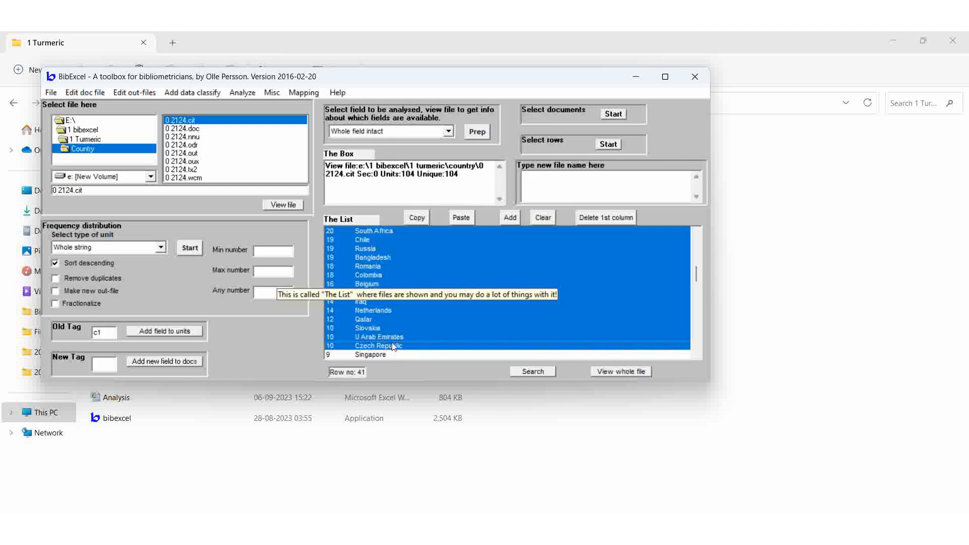
left_click(420, 217)
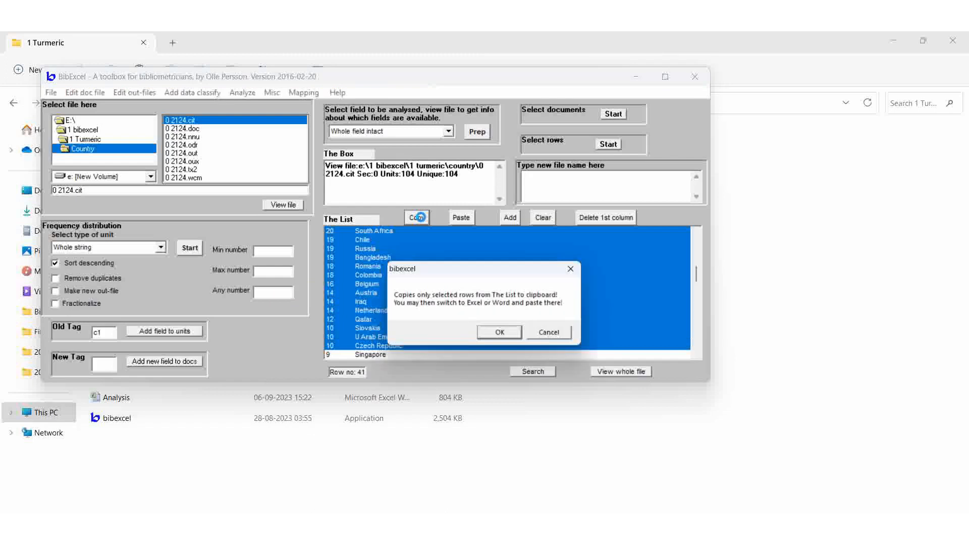
left_click(505, 336)
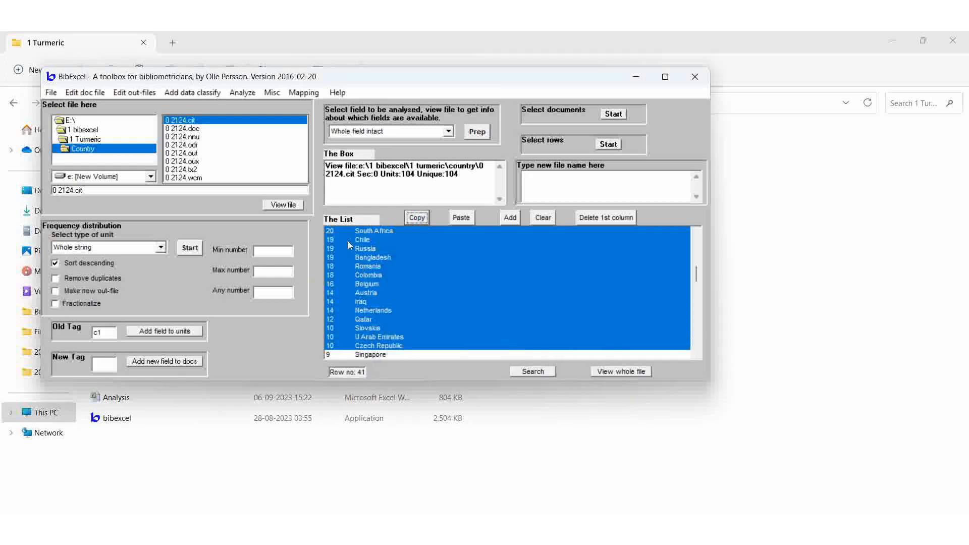
left_click(542, 216)
left_click(463, 221)
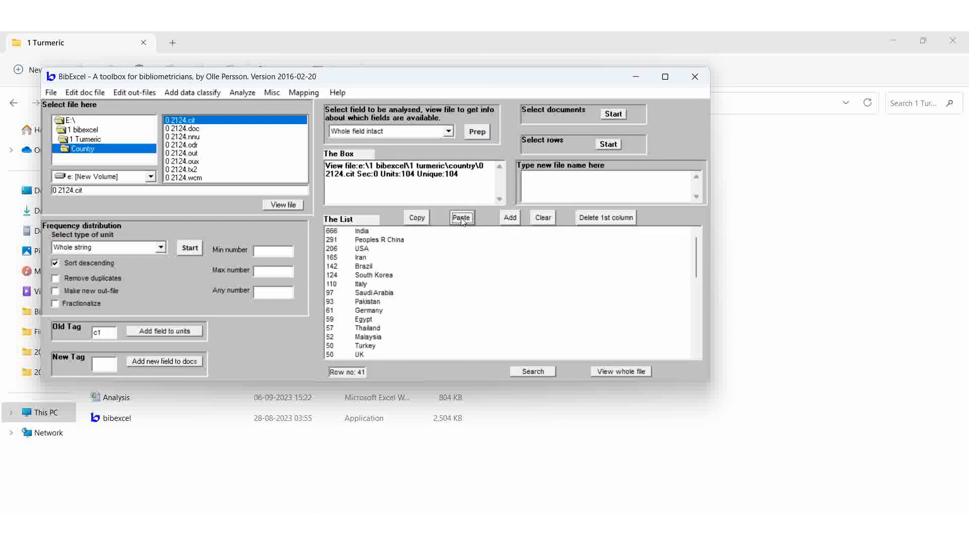
Make country co-occurrence pairs from the 0 2124.oux file via the listbox, without adding unit frequencies
left_click(194, 163)
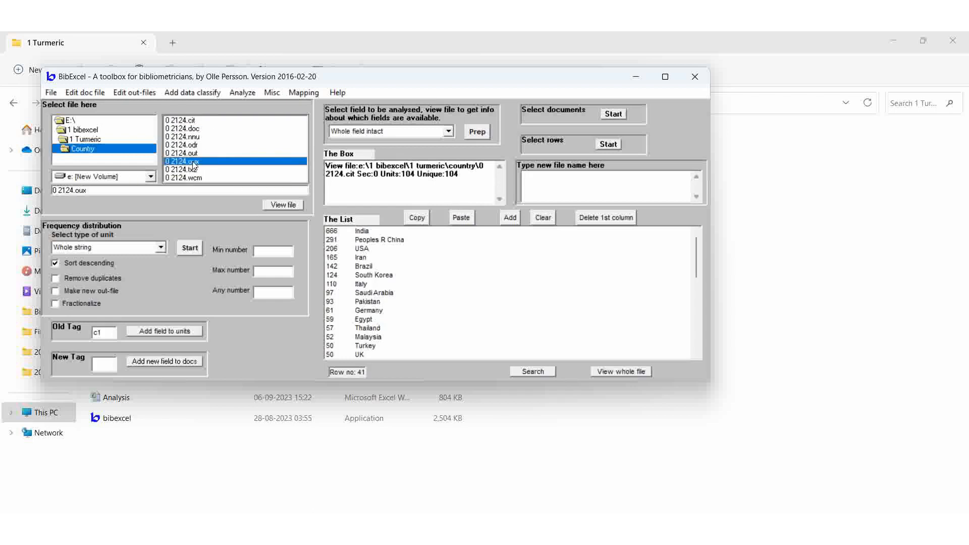
left_click(245, 95)
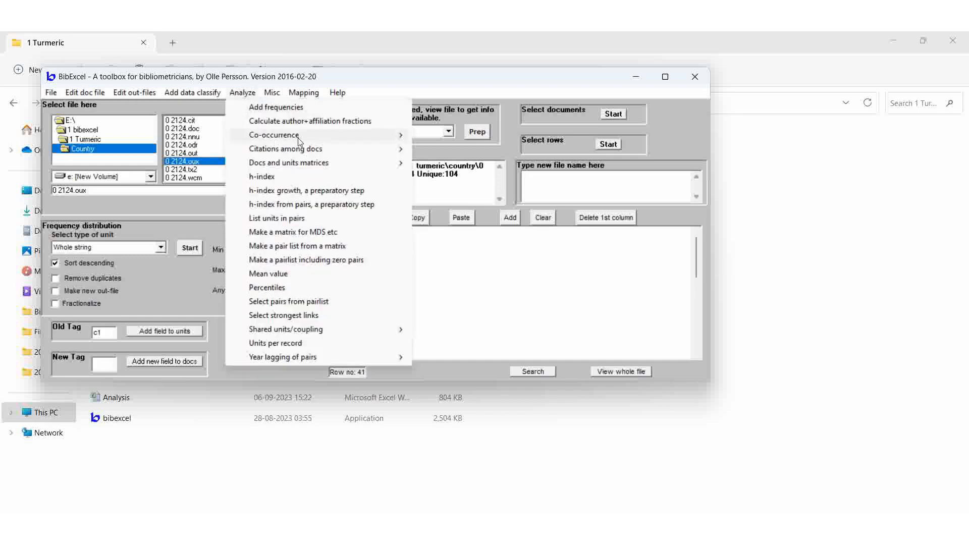
mouse_move(300, 142)
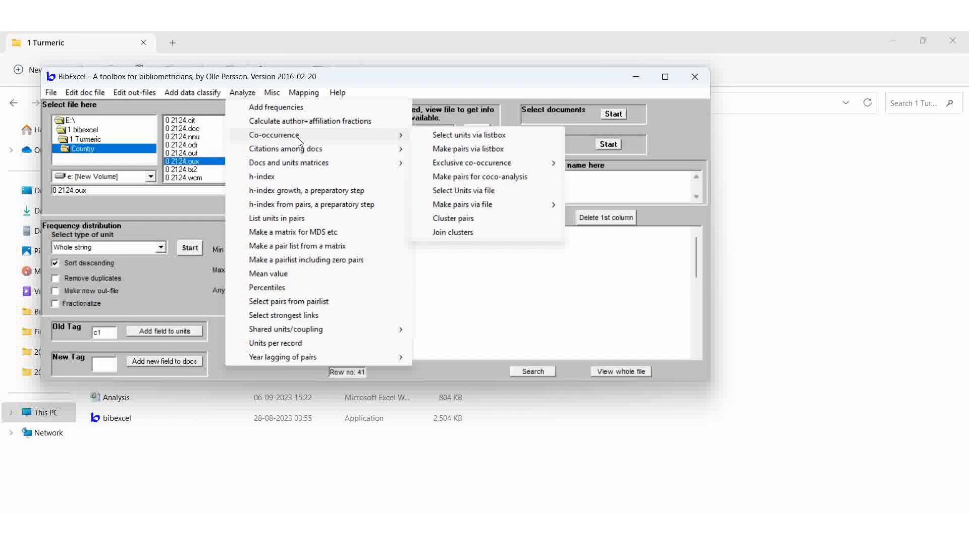
left_click(474, 149)
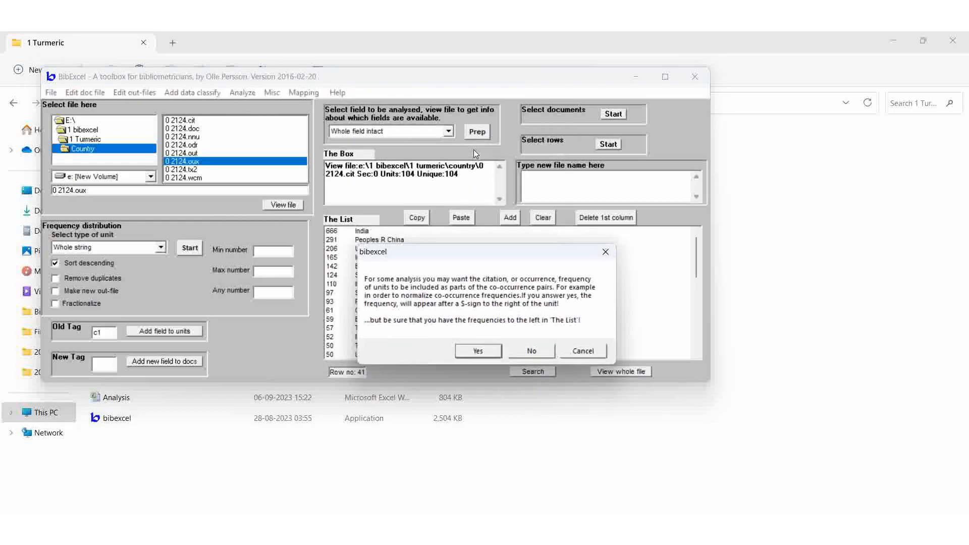
left_click(538, 351)
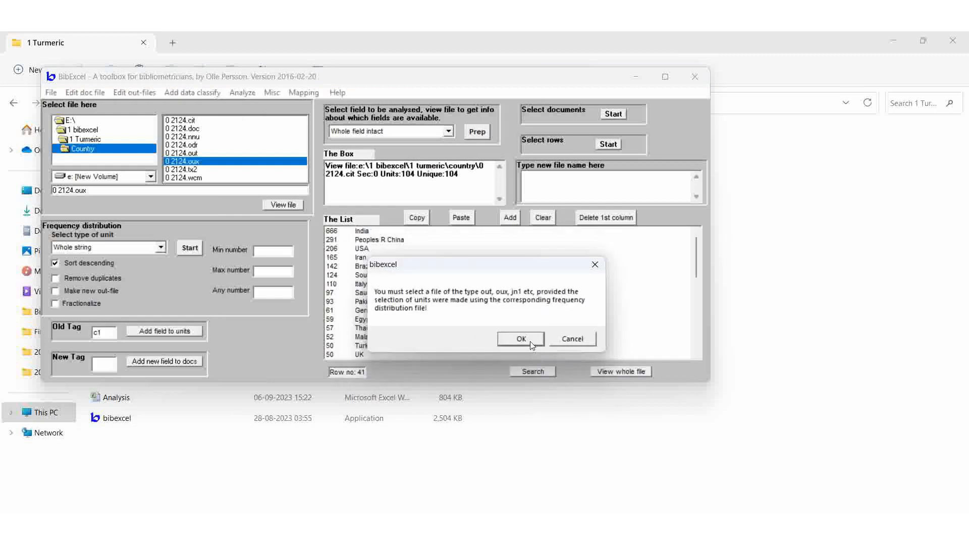
left_click(529, 341)
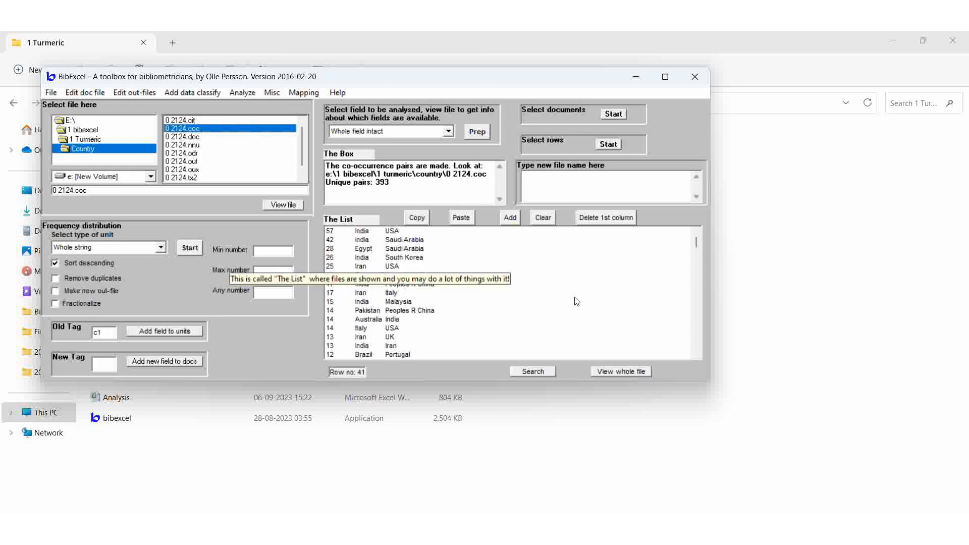
Create a net-file for Pajek/VOSviewer from the 0 2124.coc pairs, answering yes to directed arcs
left_click(298, 94)
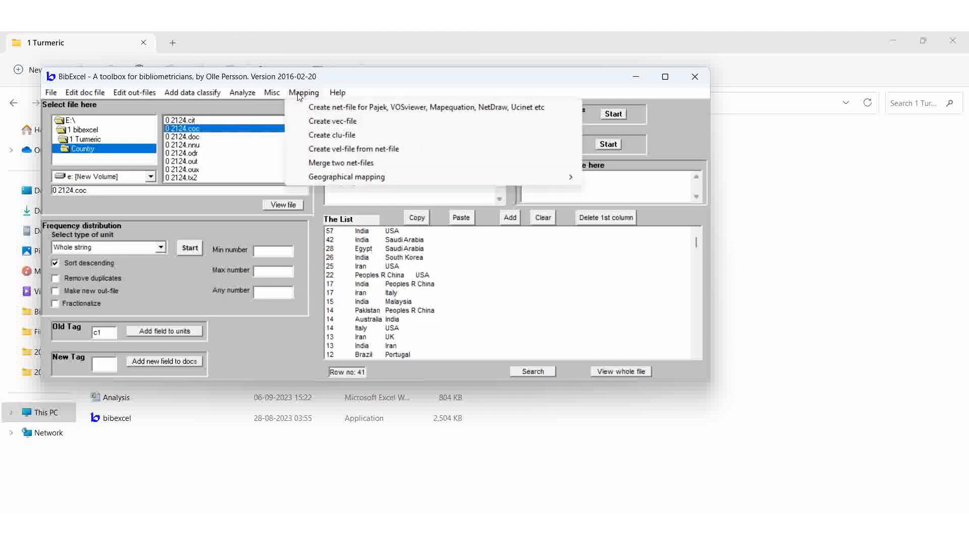
left_click(319, 108)
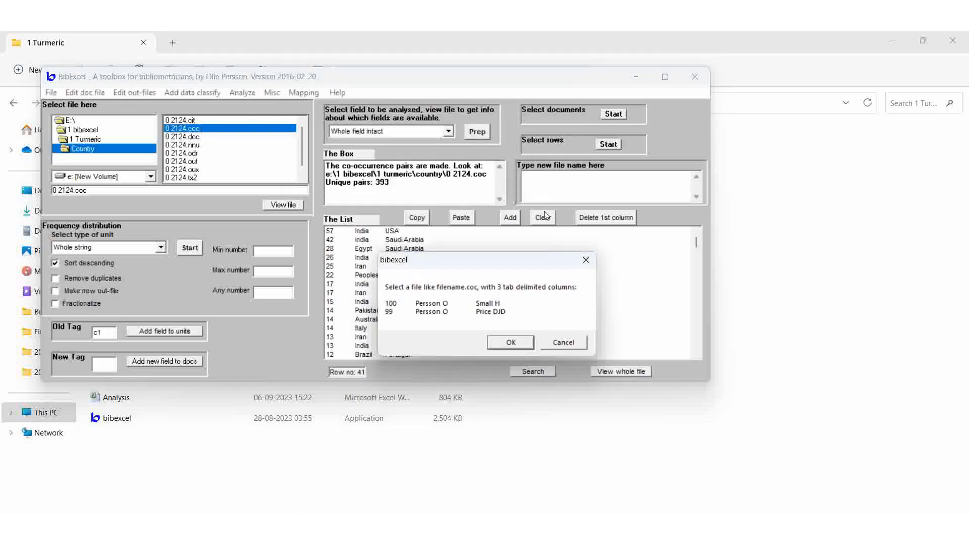
left_click(509, 344)
left_click(498, 333)
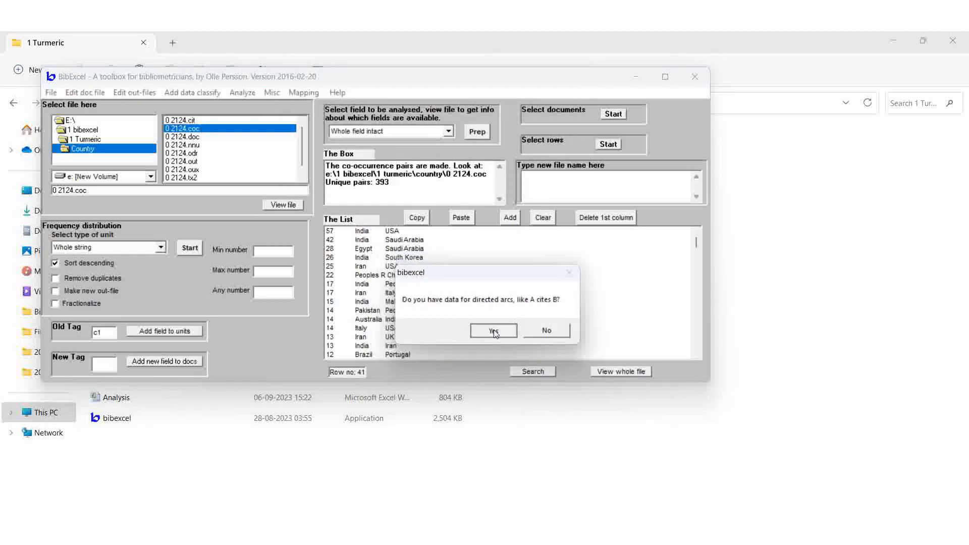
left_click(470, 331)
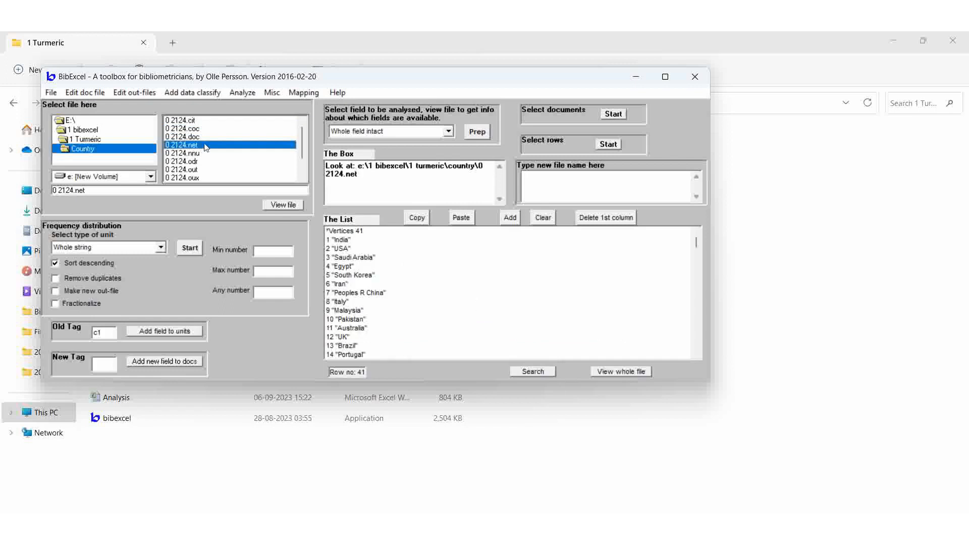
Create a vec-file from the 0 2124.cit file to supply vertex sizes for Pajek
left_click(188, 121)
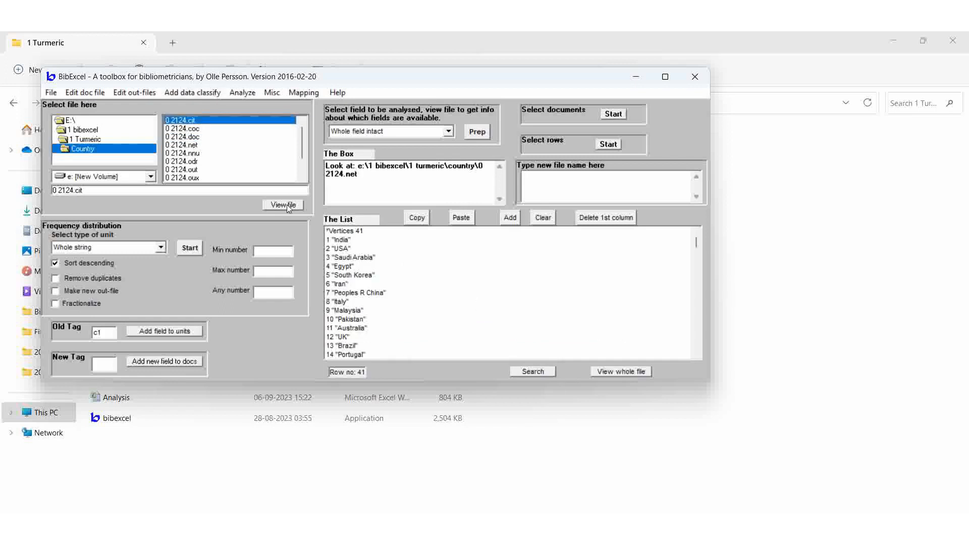
left_click(287, 204)
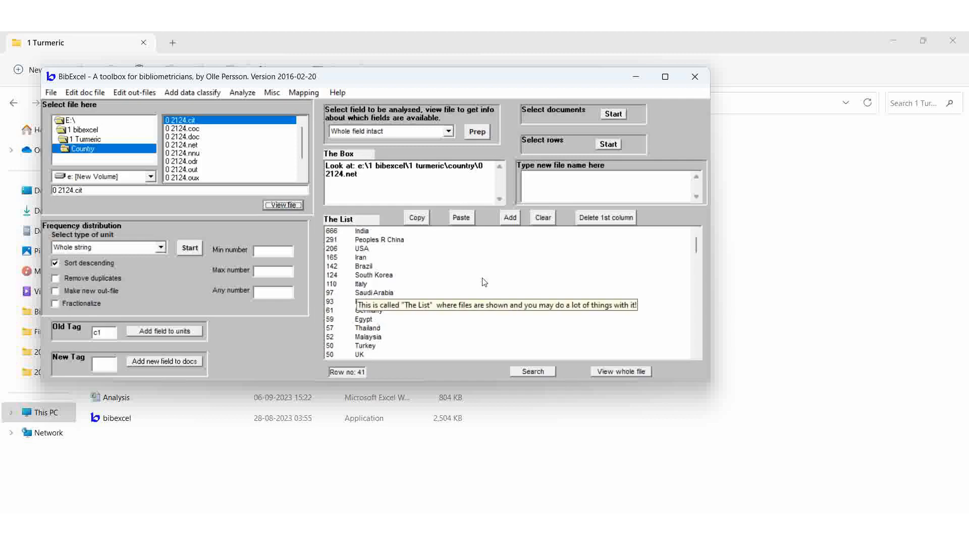
left_click(299, 94)
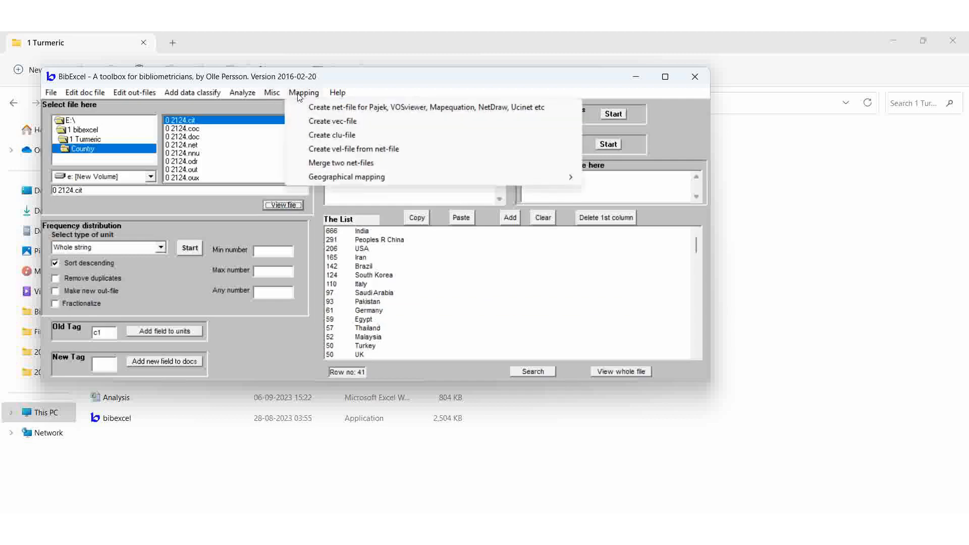
left_click(330, 121)
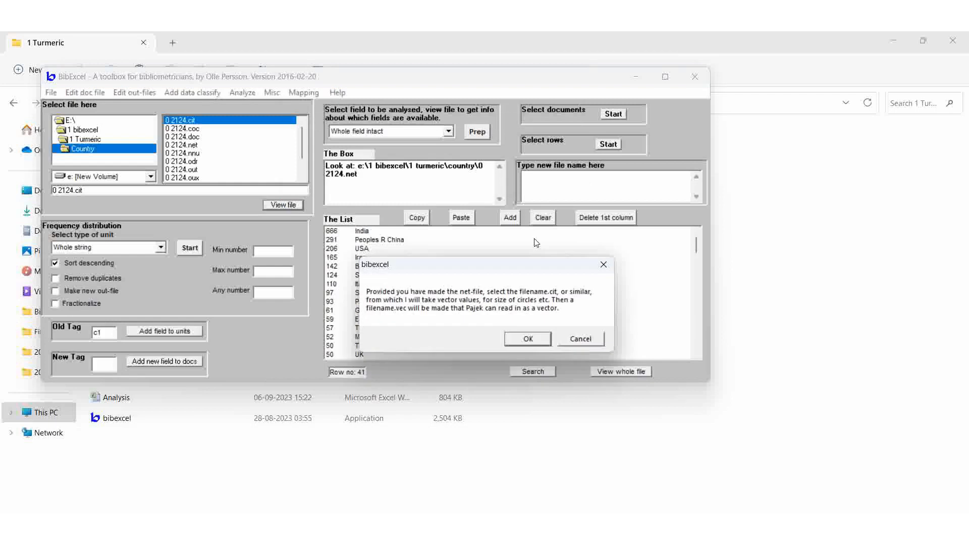
left_click(526, 340)
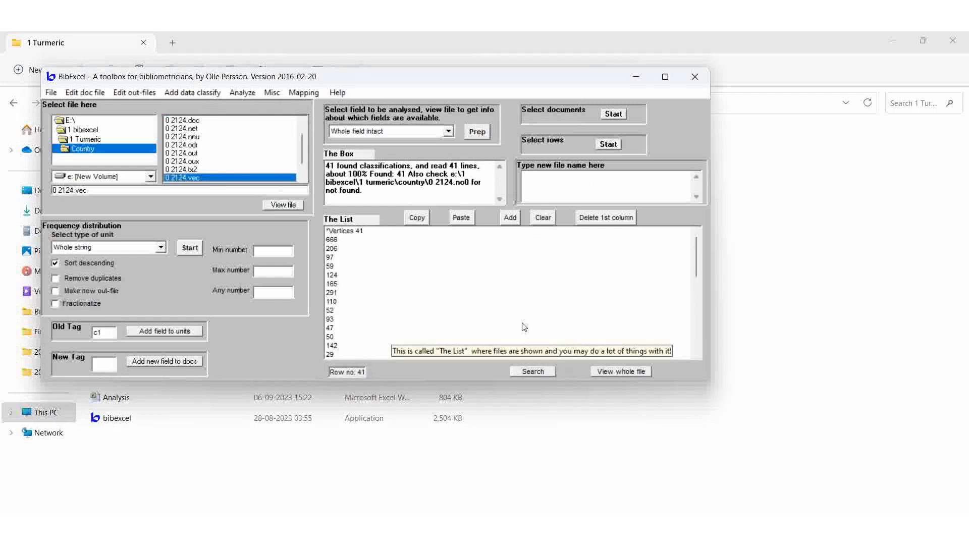
Launch the Pajek application from the Pajek folder inside 1 bibexcel
left_click(318, 466)
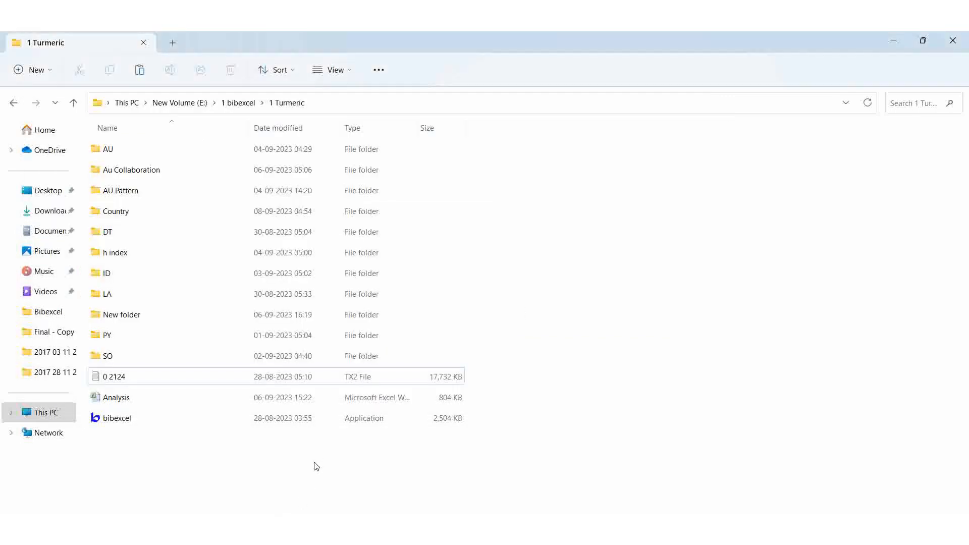
left_click(232, 103)
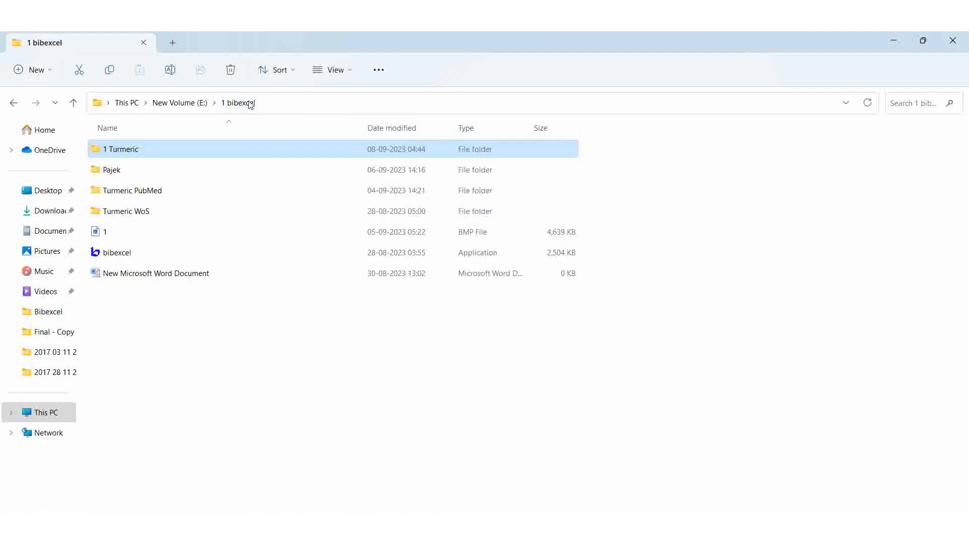
double_click(118, 171)
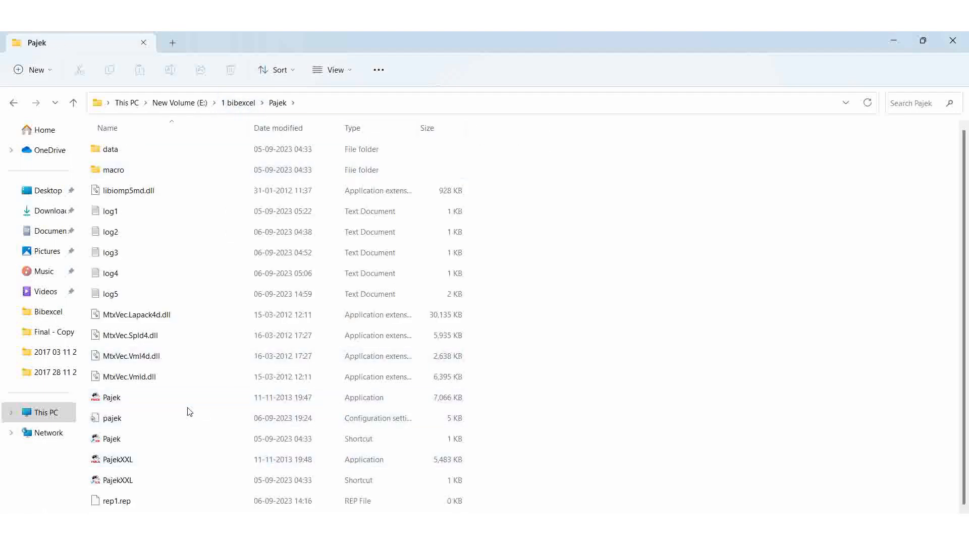
left_click(106, 400)
double_click(105, 400)
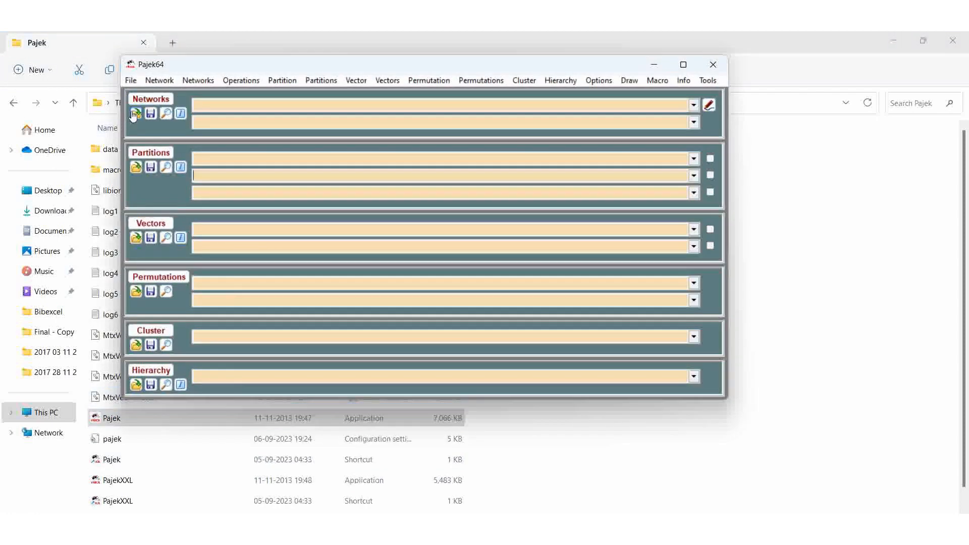
Load the 0 2124.net network from E:\1 bibexcel\1 Turmeric\Country into Pajek
left_click(135, 116)
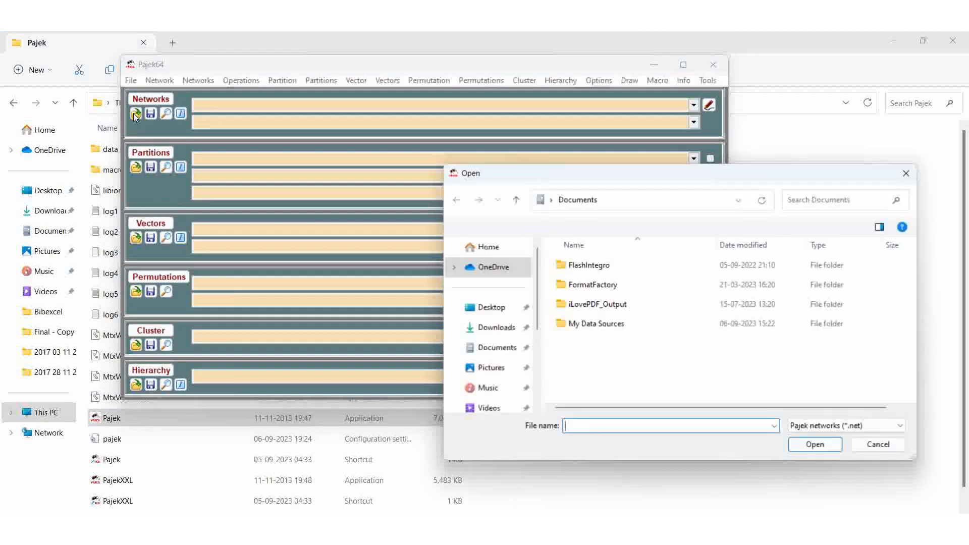
left_click(739, 204)
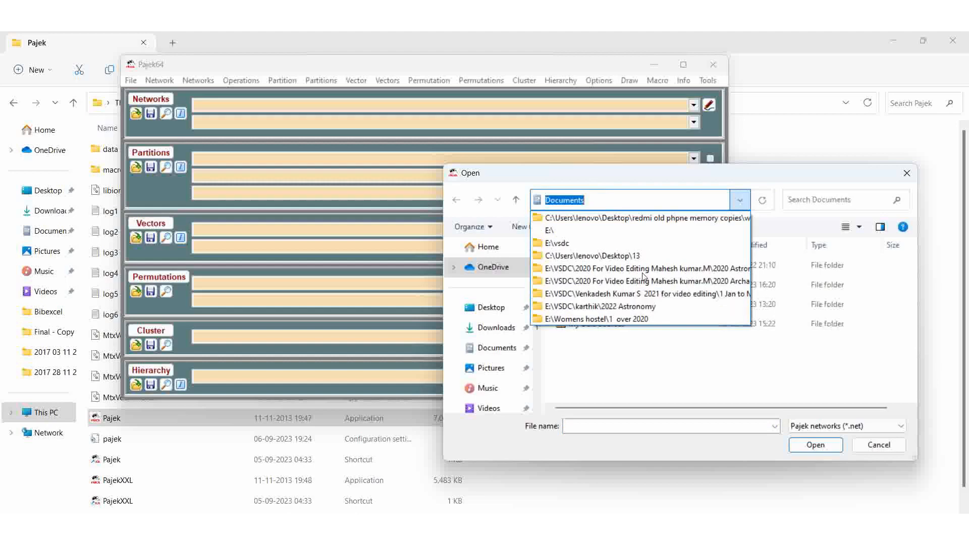
left_click(596, 372)
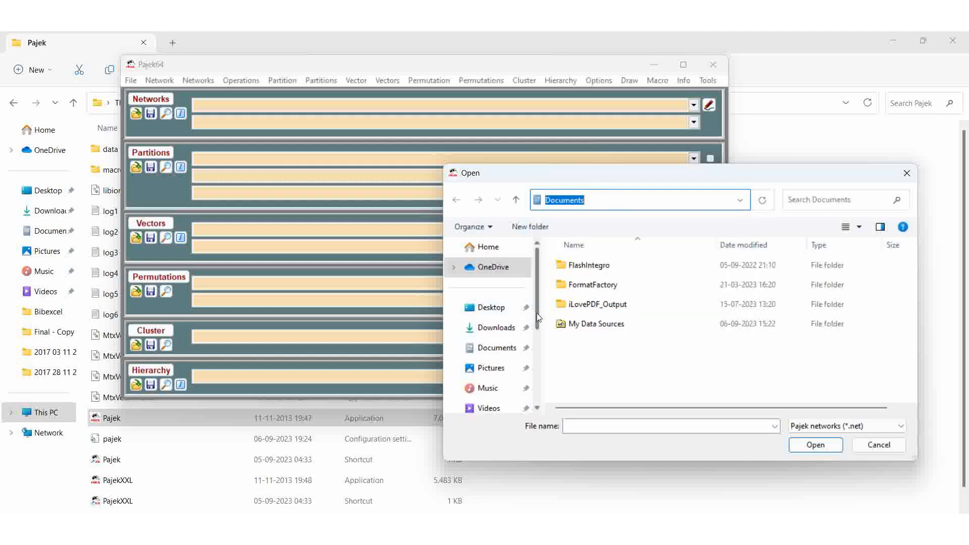
left_click_drag(538, 313, 537, 358)
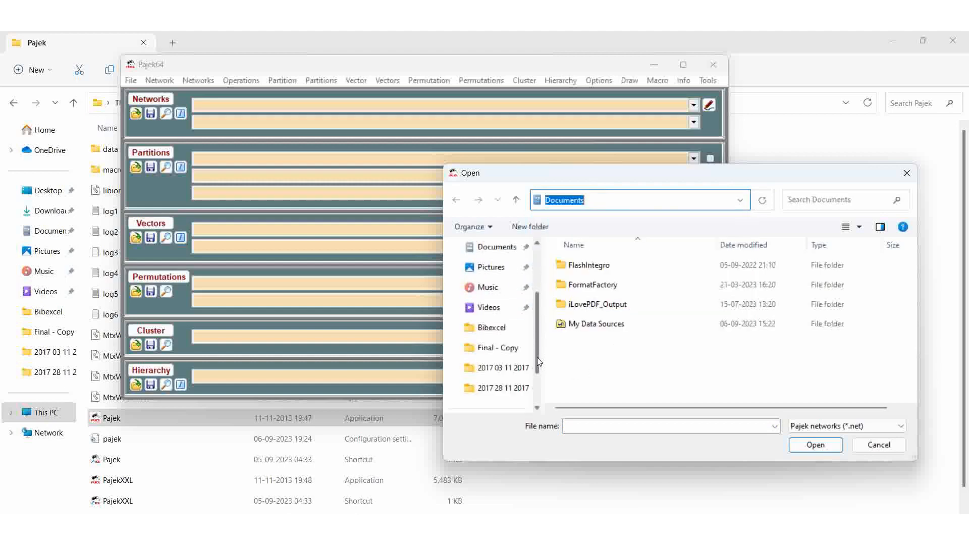
left_click(740, 204)
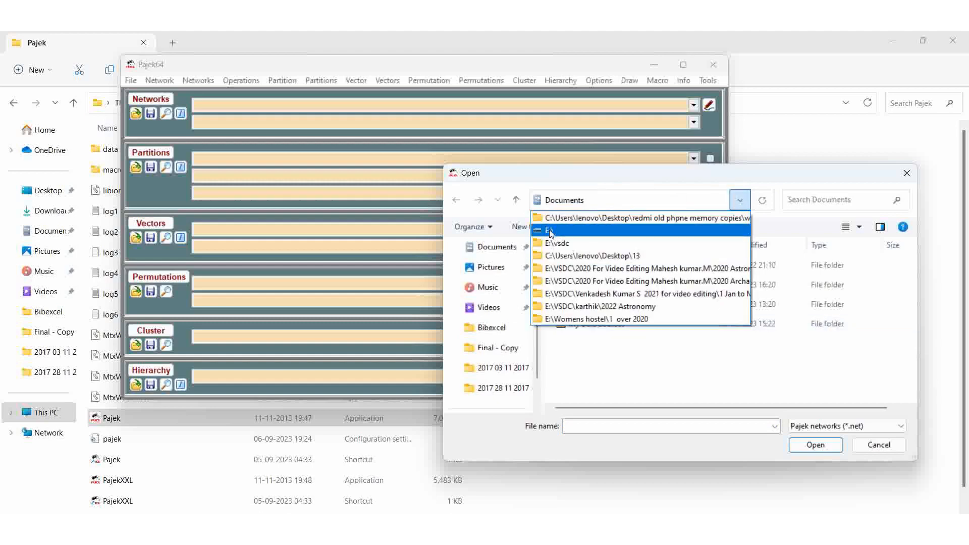
left_click(550, 231)
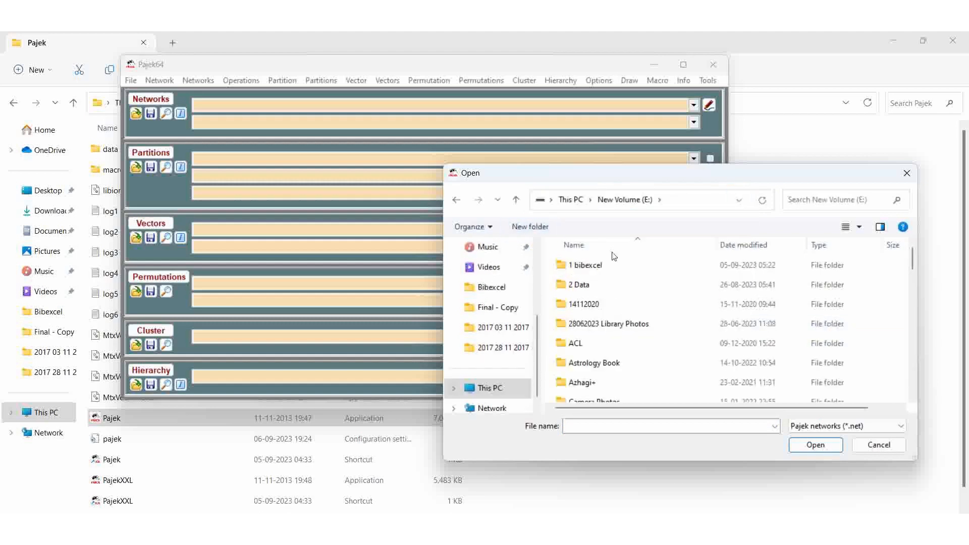
double_click(584, 269)
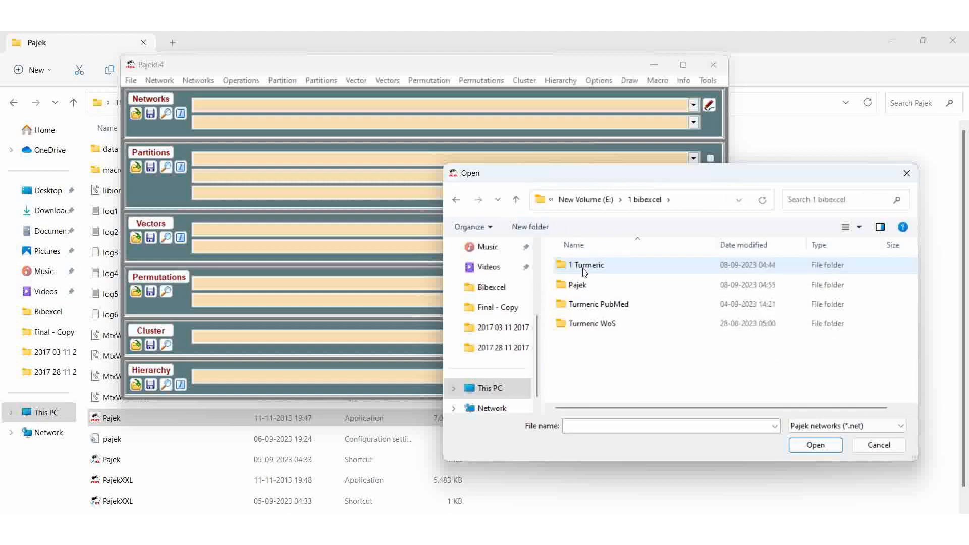
double_click(584, 268)
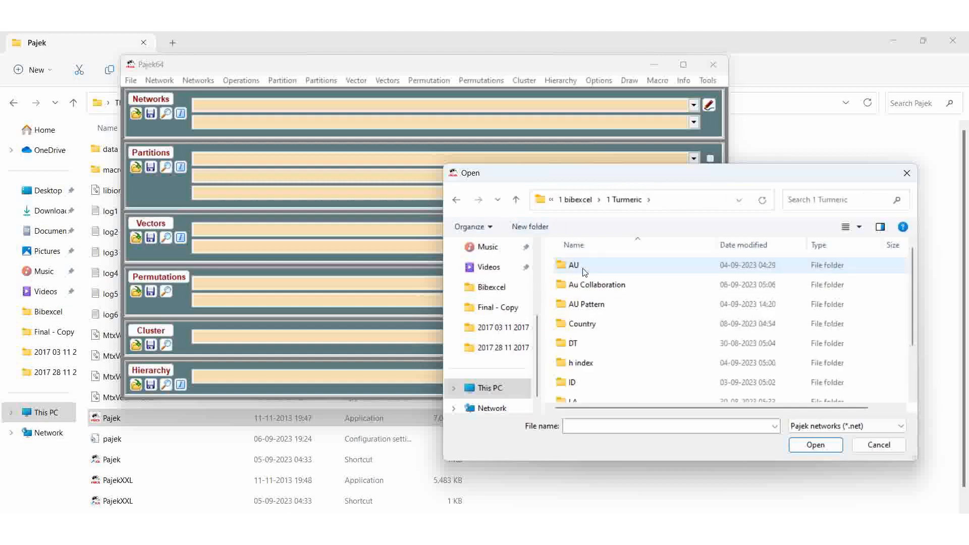
left_click(583, 331)
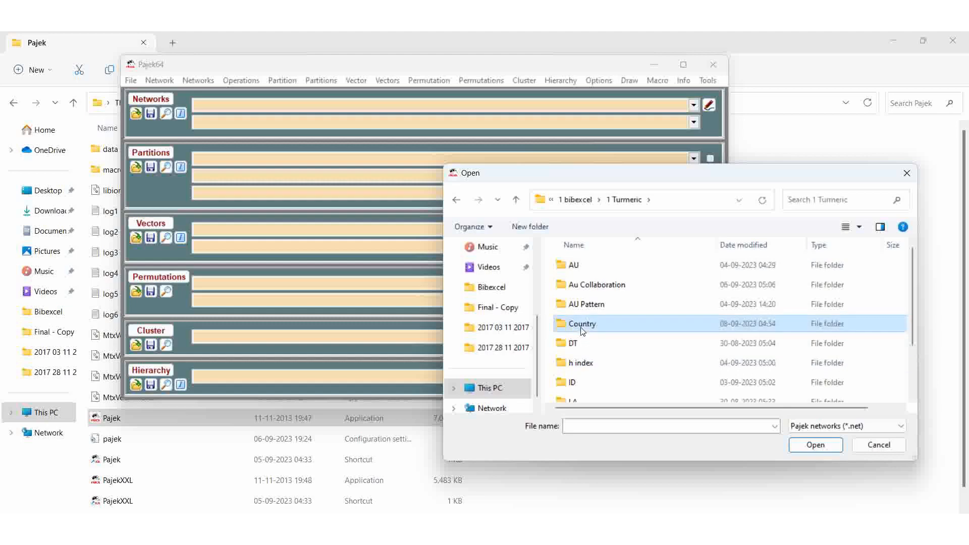
double_click(584, 330)
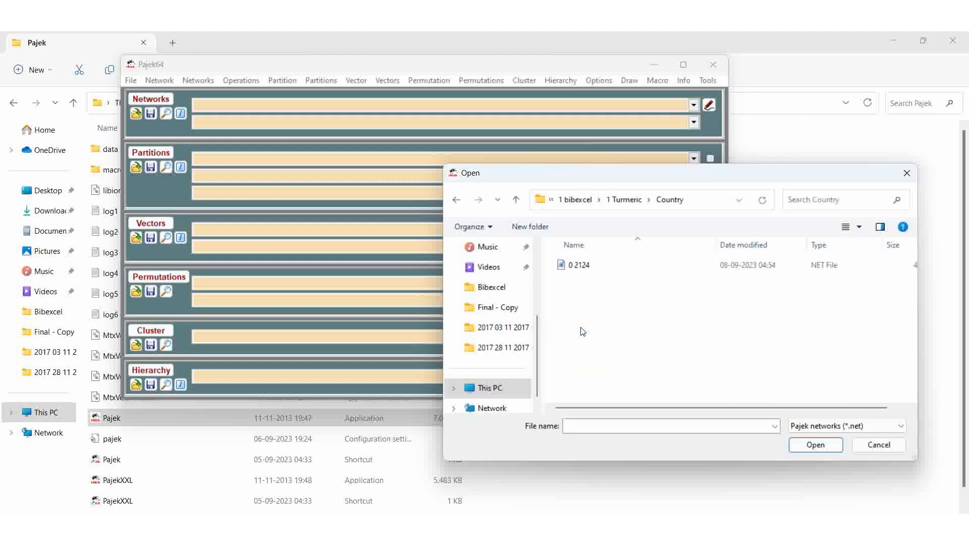
left_click(582, 268)
left_click(812, 446)
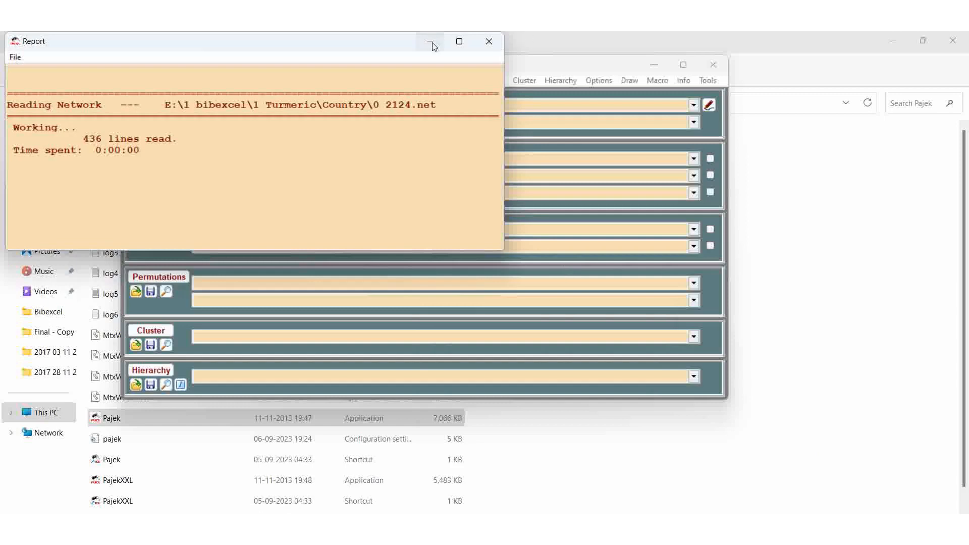
left_click(431, 45)
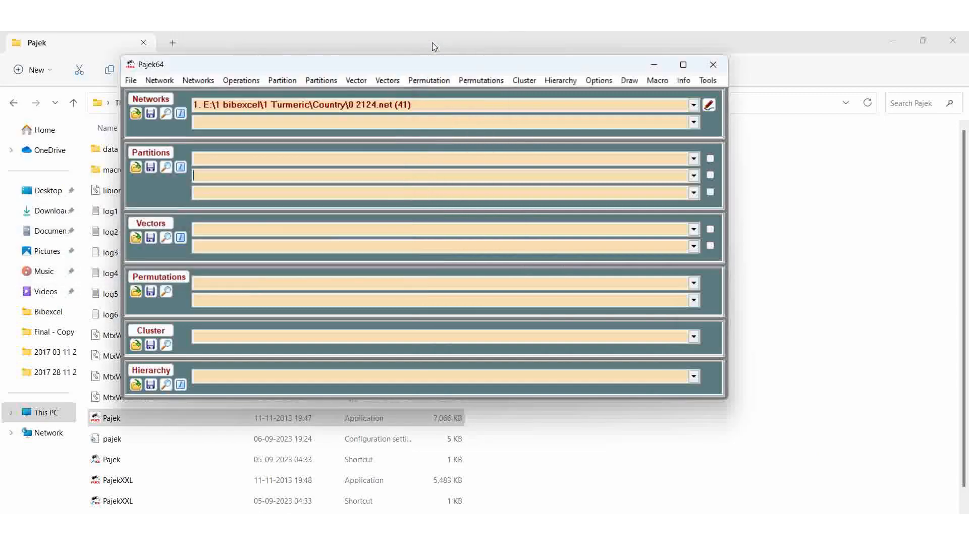
Load the 0 2124.vec vector file and draw the network using the first vector for vertex sizes
left_click(136, 239)
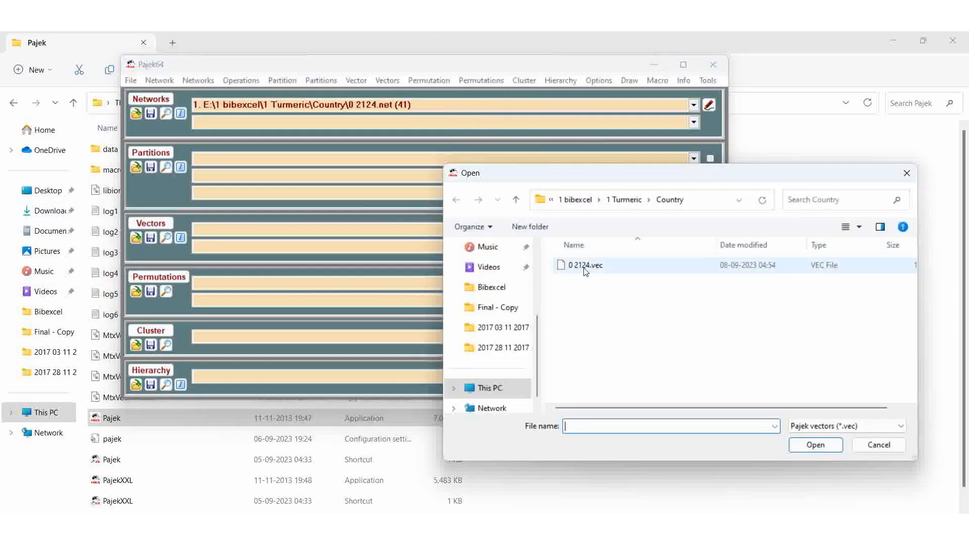
left_click(586, 266)
left_click(811, 444)
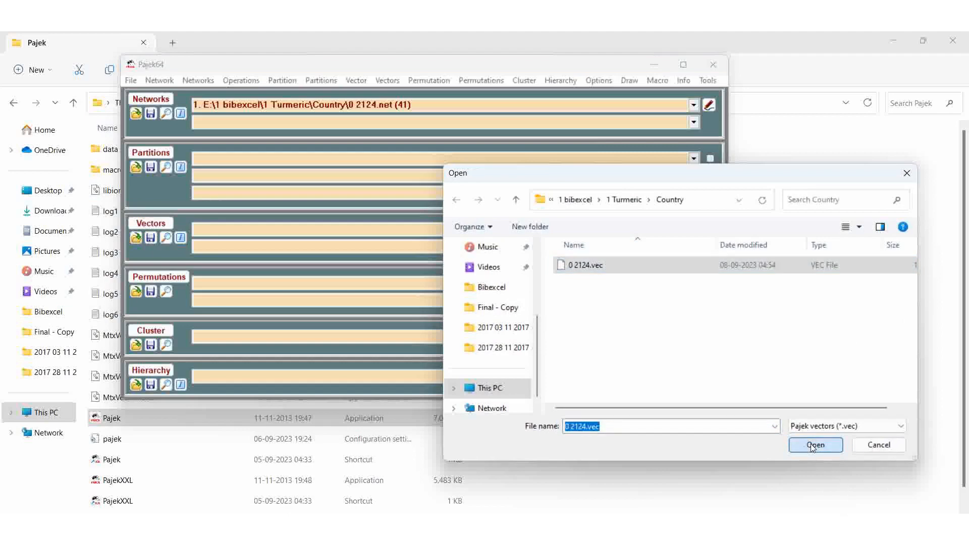
left_click(626, 81)
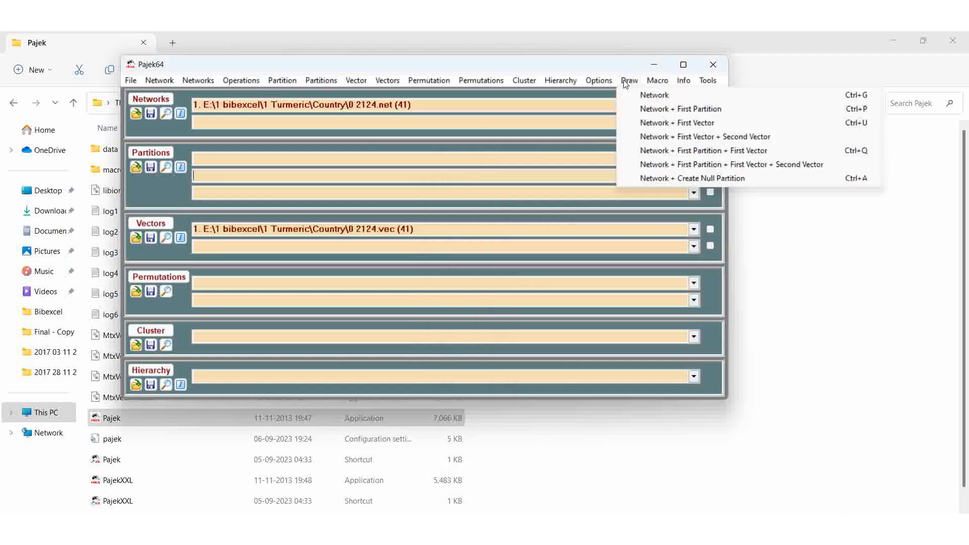
left_click(658, 126)
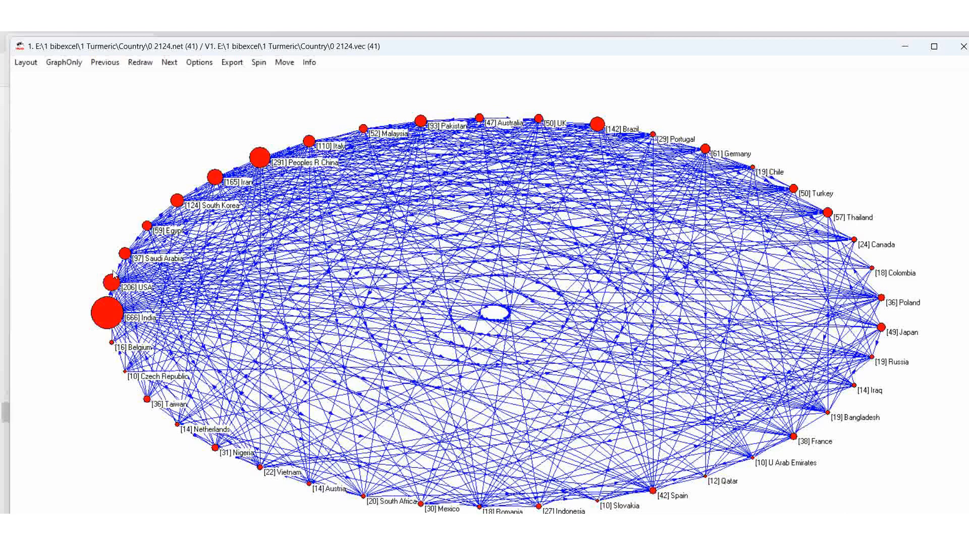
Drag the India and USA vertices outward toward the left edge of the drawing
mouse_move(106, 316)
left_mouse_down()
mouse_move(81, 325)
mouse_move(99, 324)
left_mouse_up()
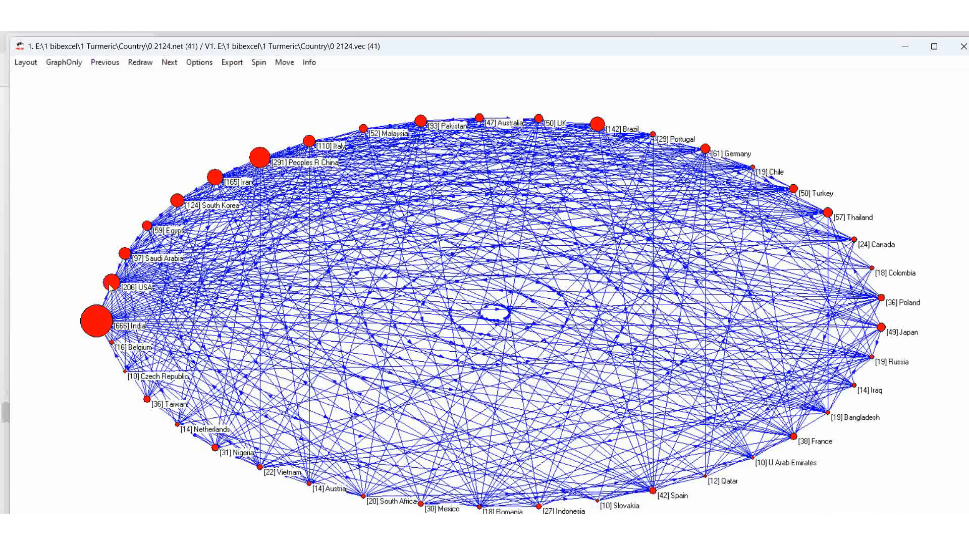
left_click_drag(111, 286, 102, 234)
left_click_drag(97, 322, 80, 330)
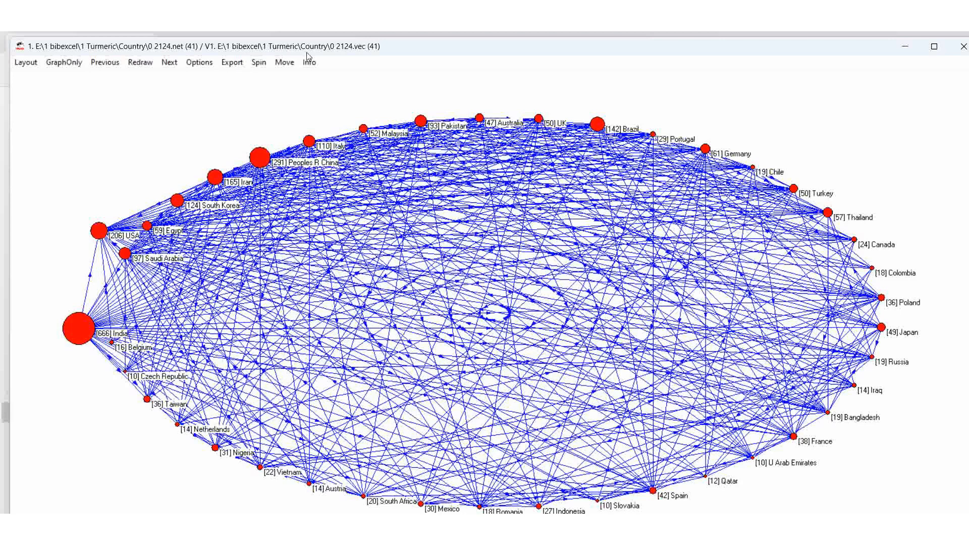
Mark the network's lines with their values in the drawing options
left_click(193, 63)
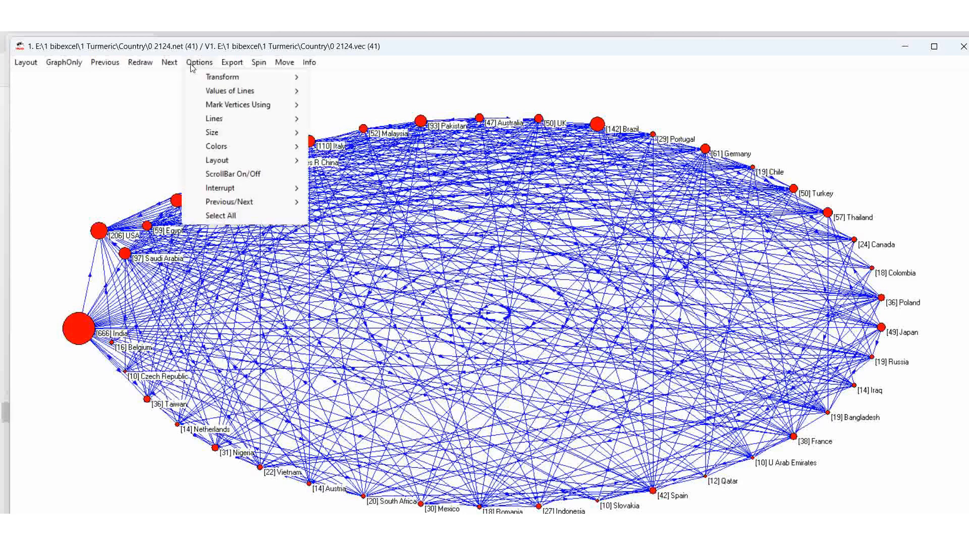
mouse_move(219, 122)
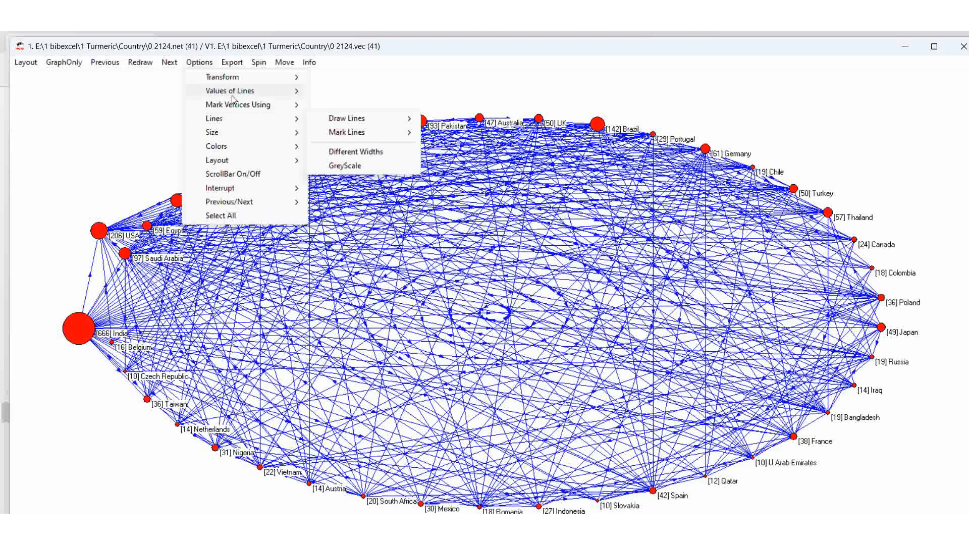
mouse_move(233, 99)
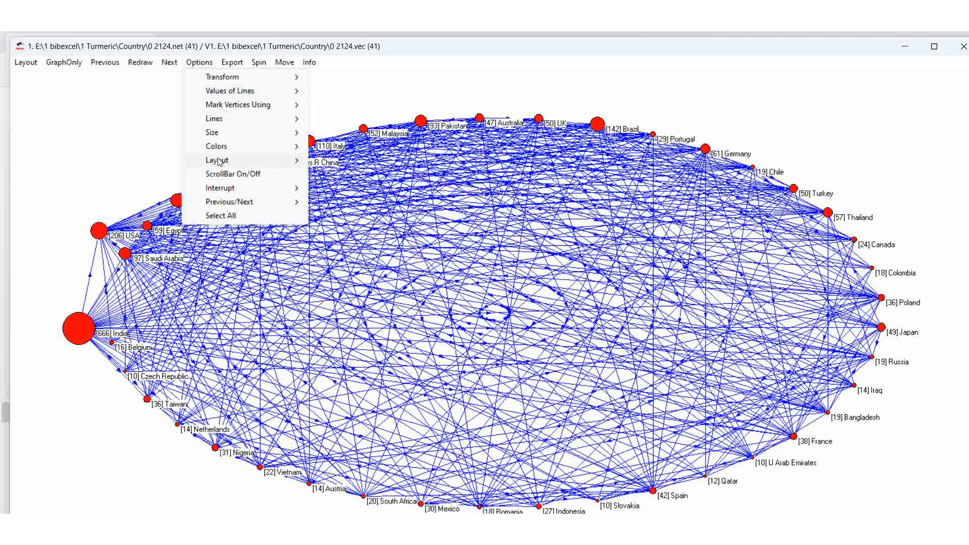
mouse_move(219, 163)
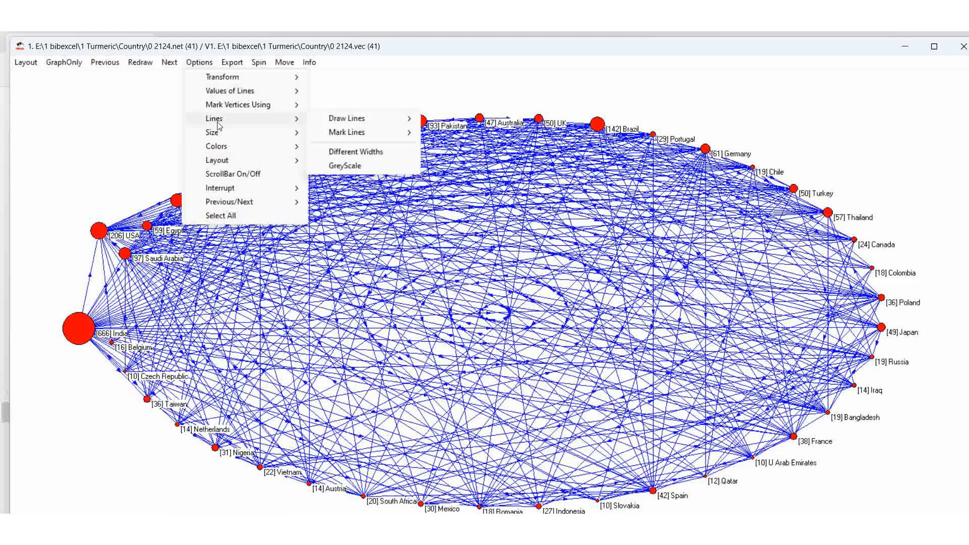
mouse_move(387, 141)
left_click(454, 162)
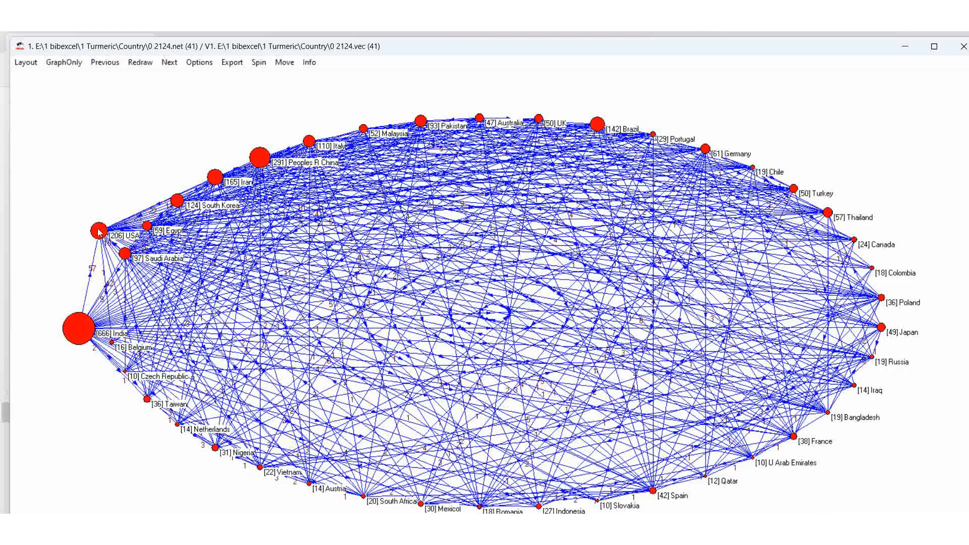
Reposition the USA, India and Saudi Arabia vertices, moving Saudi Arabia up near the top
left_click_drag(99, 231, 103, 200)
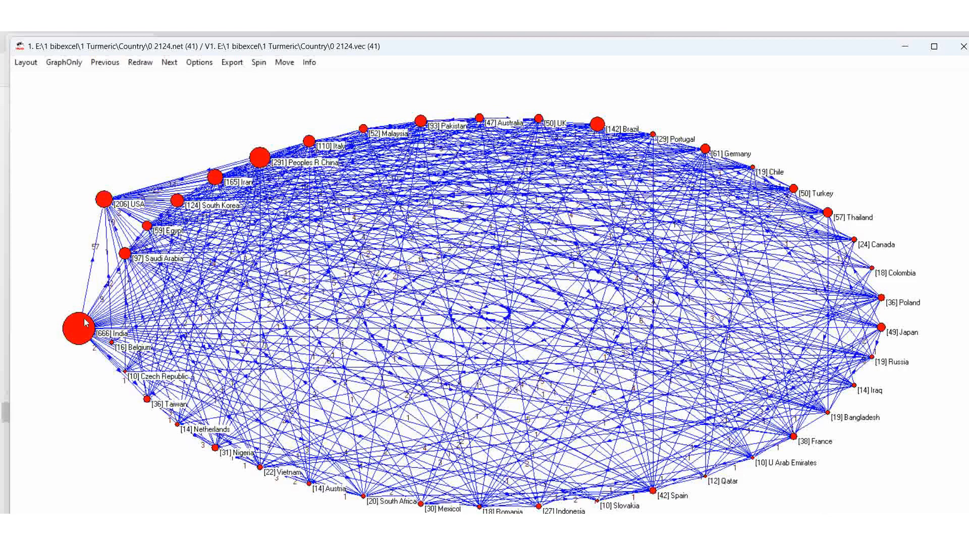
left_click_drag(86, 323, 73, 331)
left_click_drag(104, 206, 96, 204)
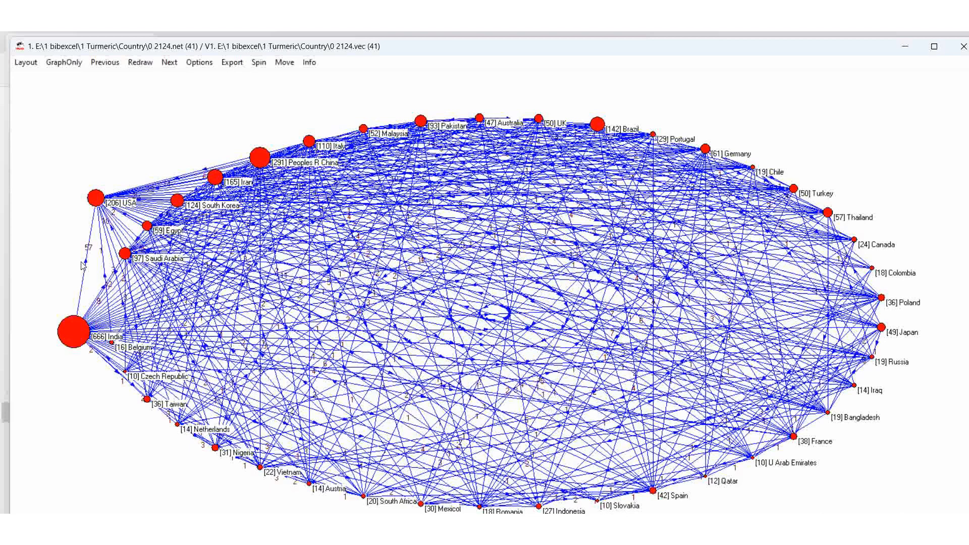
left_click_drag(126, 253, 166, 116)
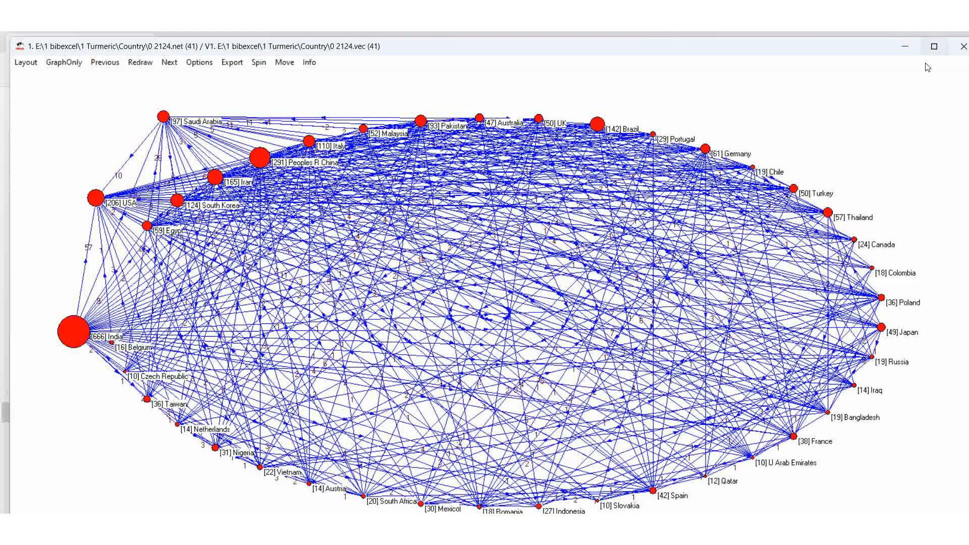
Redraw the network with the first vector setting vertex sizes
left_click(906, 47)
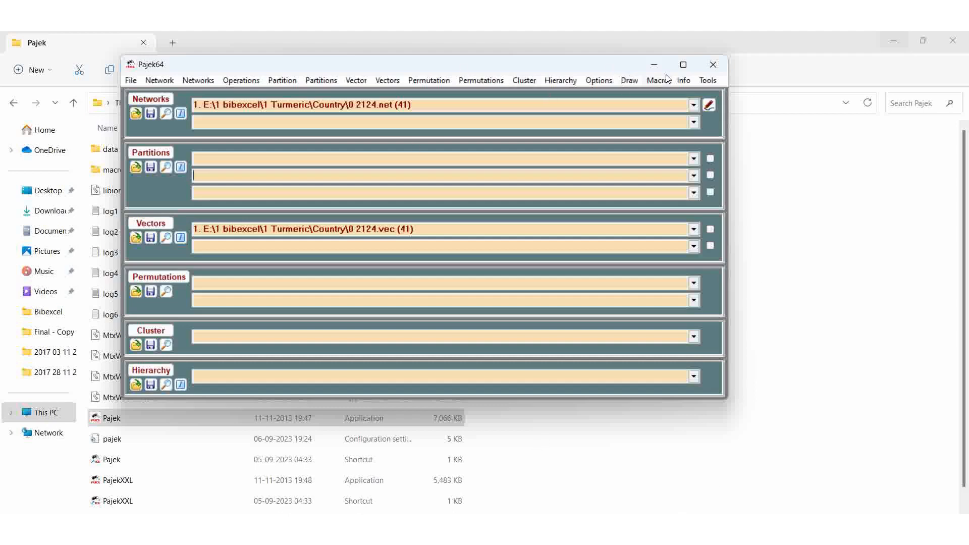
left_click(629, 81)
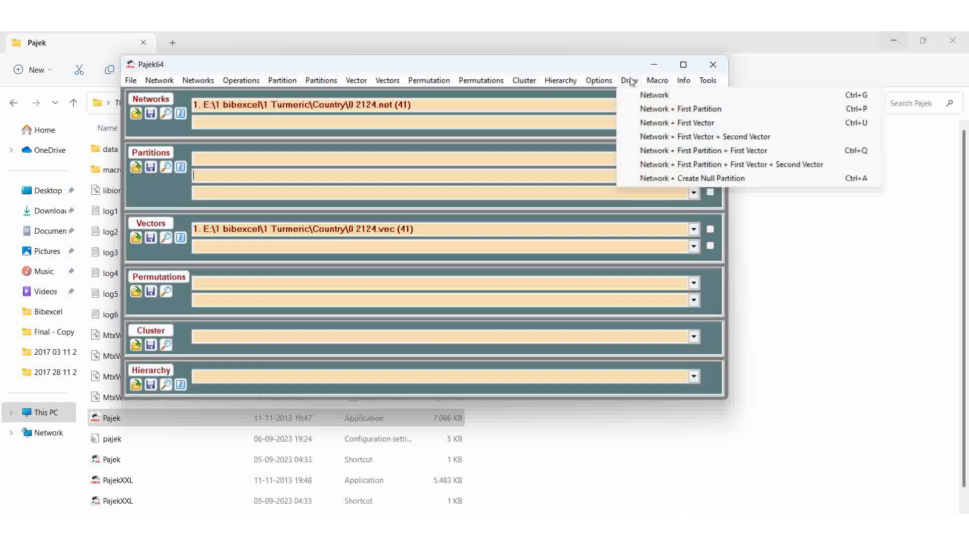
left_click(651, 124)
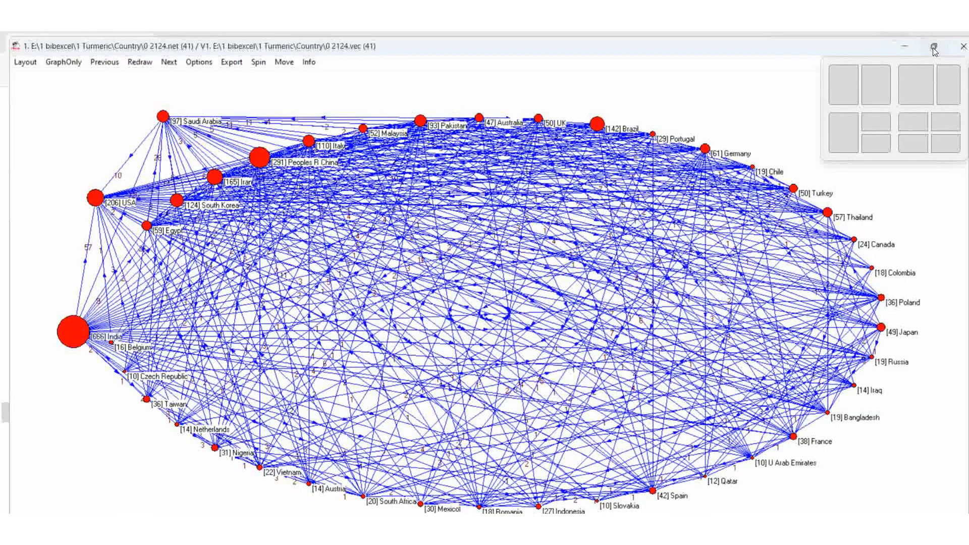
Arrange the network drawing window and the File Explorer window side by side on screen
left_click(935, 49)
left_click(931, 45)
left_click_drag(801, 44, 740, 55)
left_click_drag(915, 188, 584, 179)
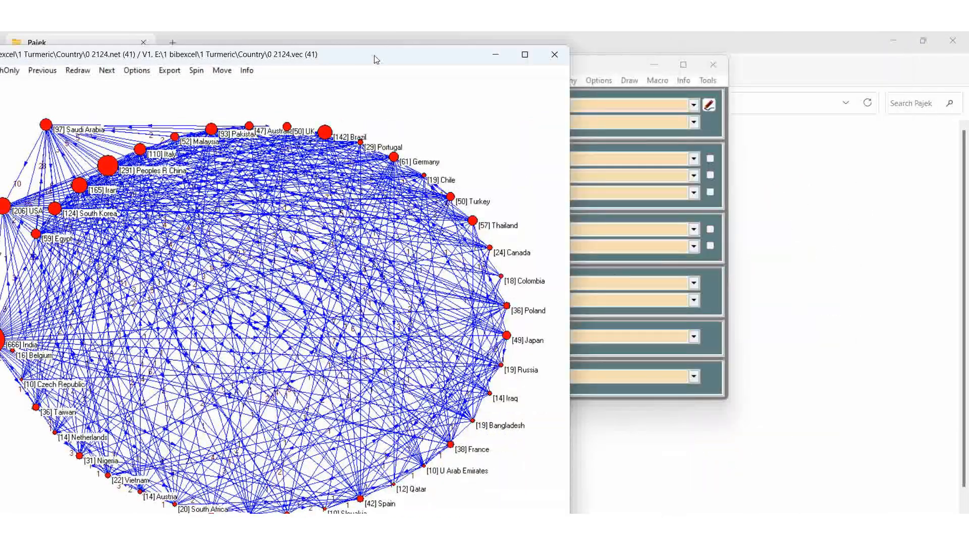
mouse_move(377, 57)
left_mouse_down()
mouse_move(408, 60)
mouse_move(418, 45)
left_mouse_up()
left_click(528, 526)
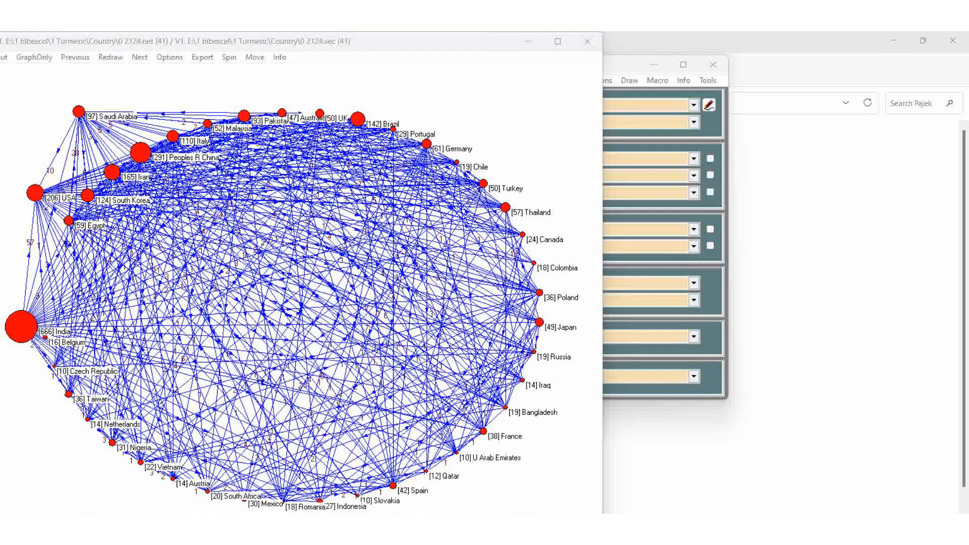
left_click(560, 485)
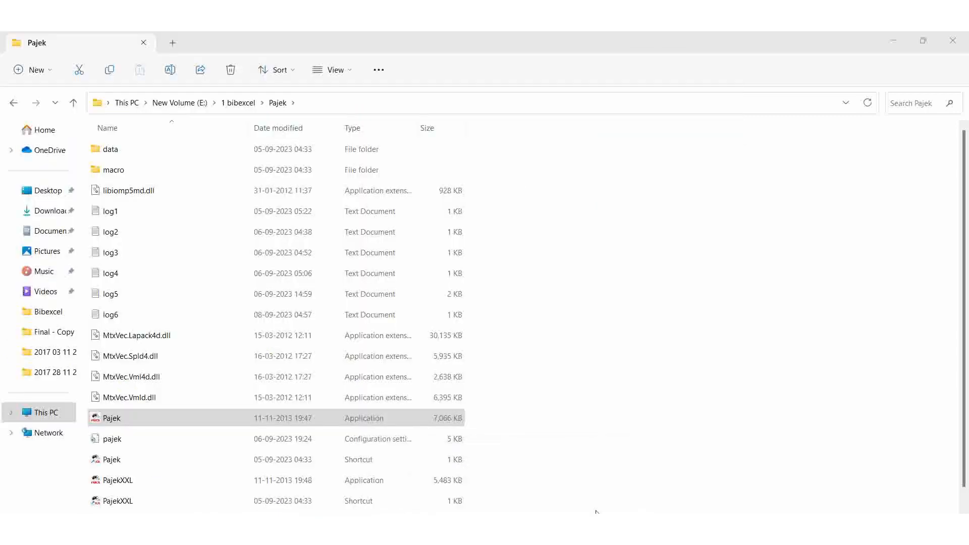
left_click(922, 40)
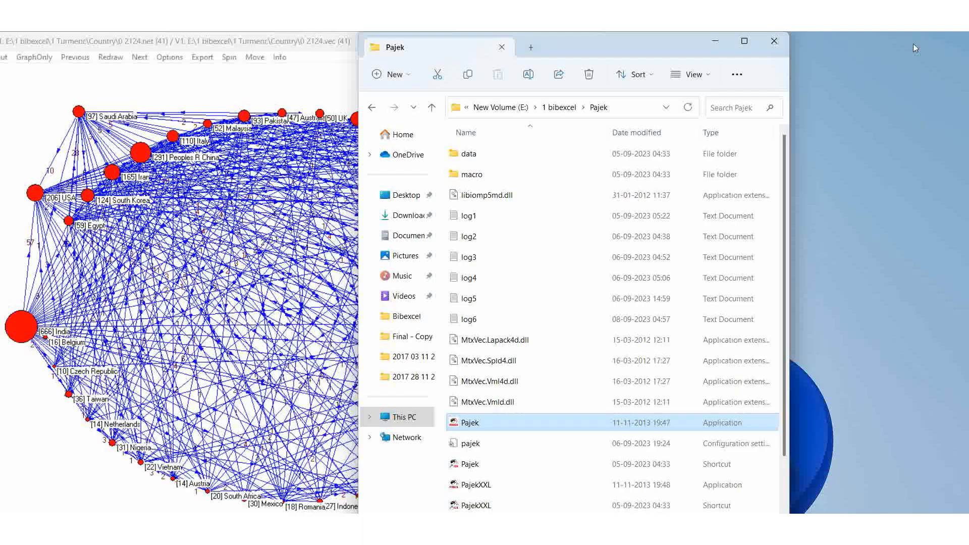
left_click_drag(691, 47, 800, 49)
Open the 0 2124.coc co-occurrence file from the 1 Turmeric Country folder in Notepad
left_click(667, 107)
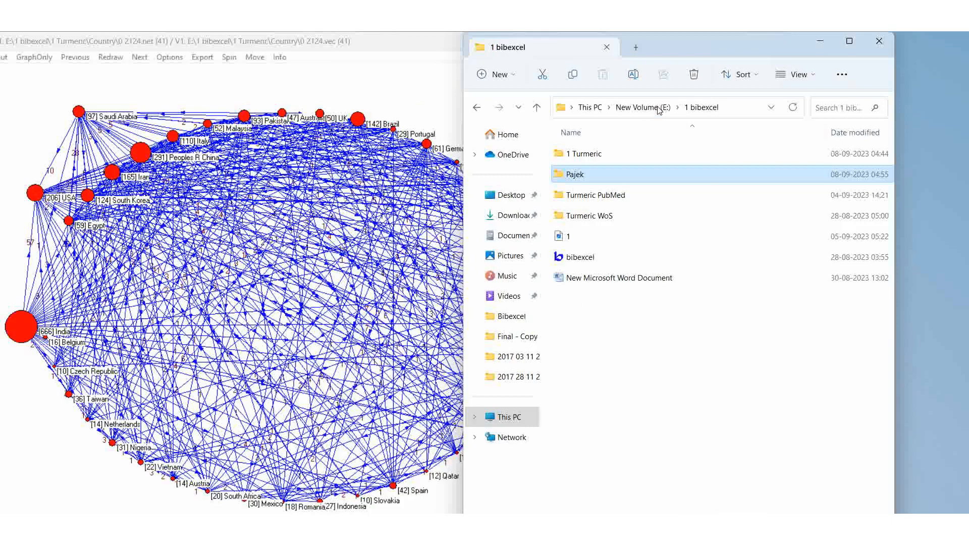
double_click(584, 154)
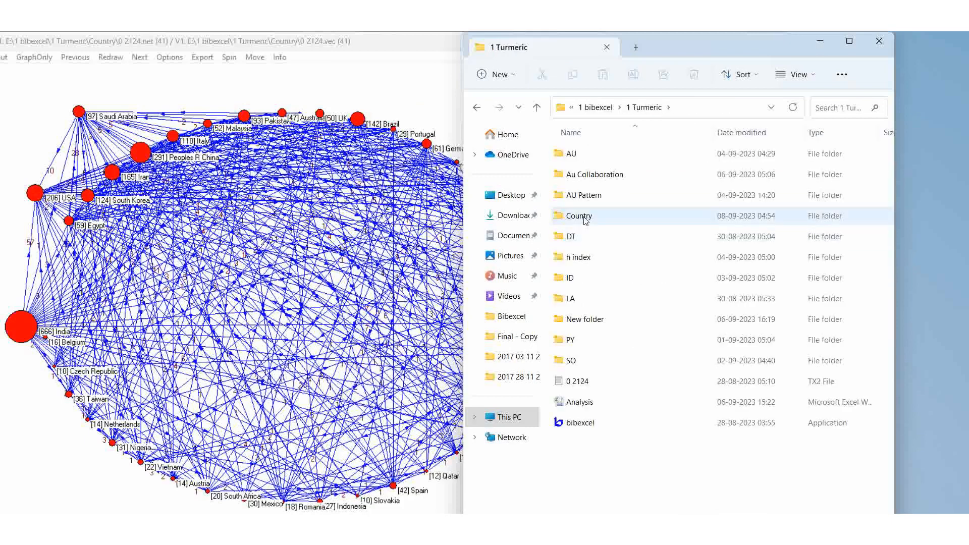
double_click(586, 220)
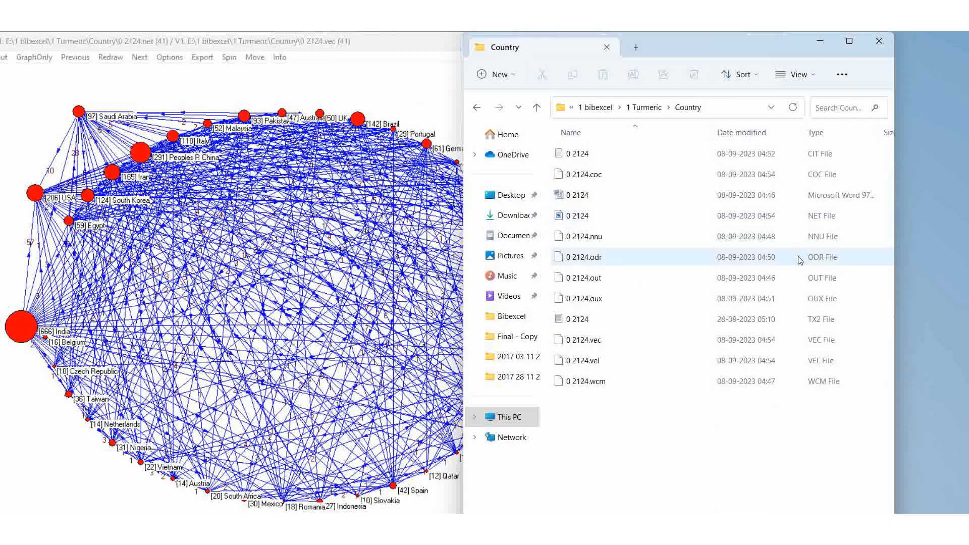
double_click(606, 176)
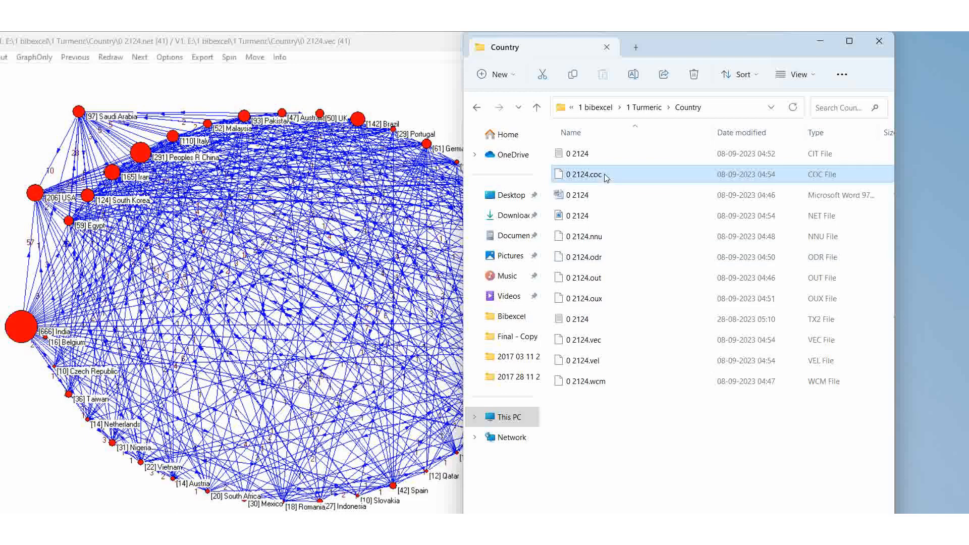
double_click(388, 190)
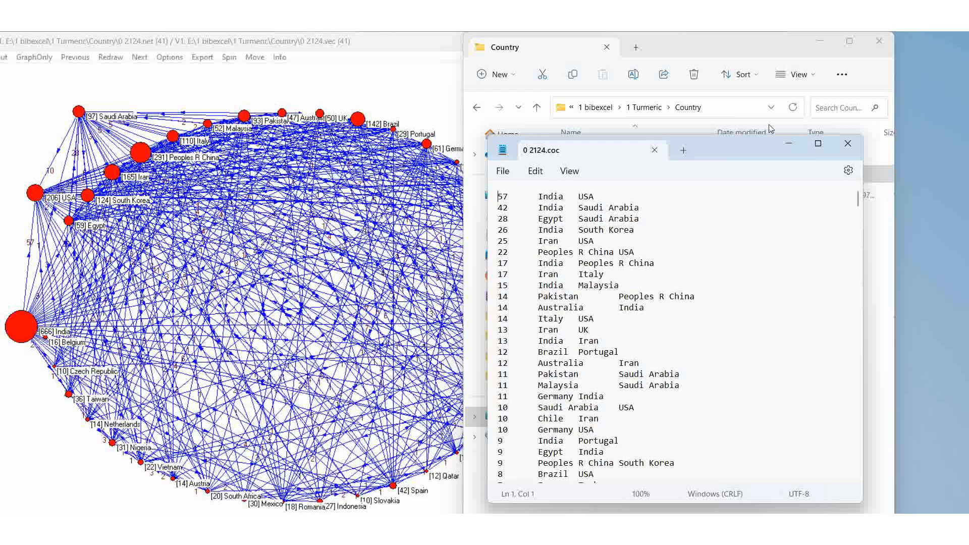
Highlight the Saudi Arabia–USA pair in the co-occurrence list and open the 0 2124 country frequency file
left_click_drag(737, 153, 735, 93)
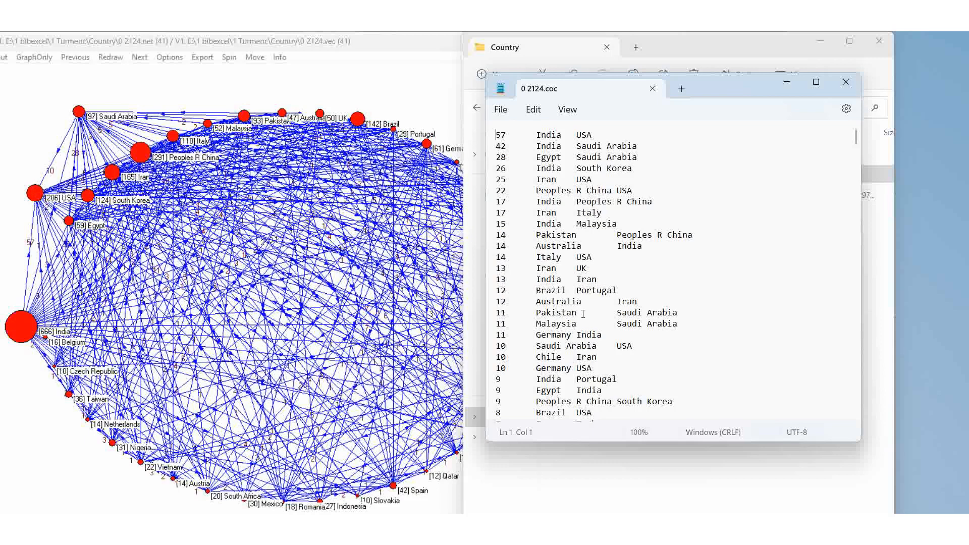
triple_click(625, 346)
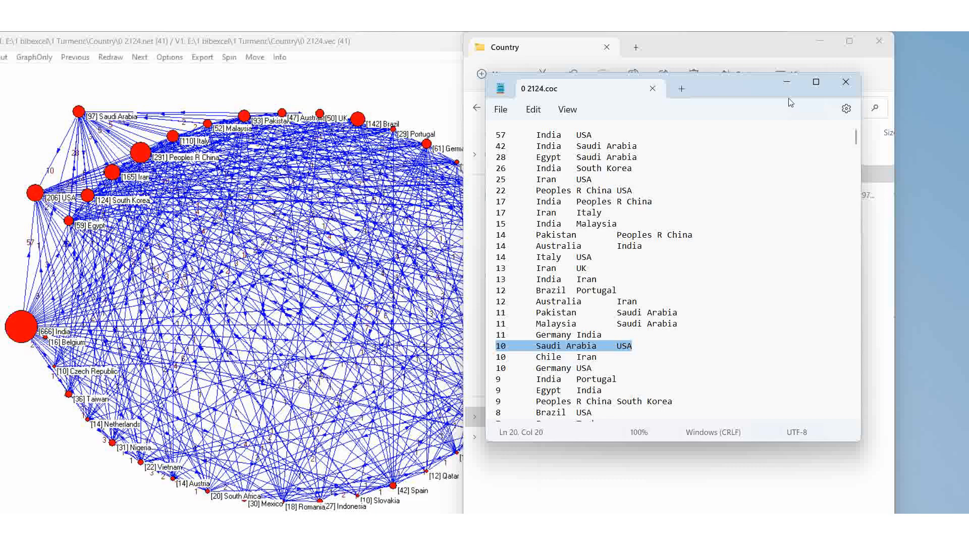
left_click_drag(726, 86, 793, 194)
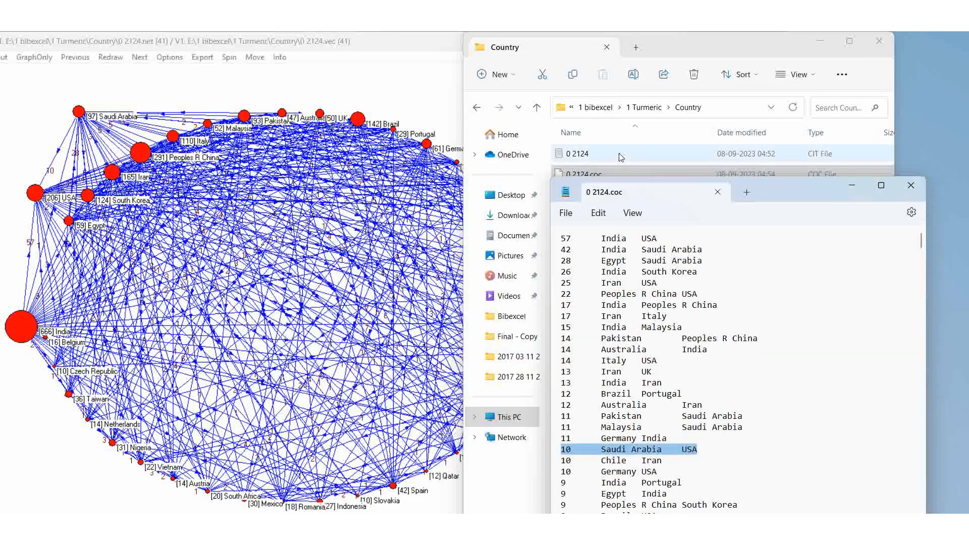
double_click(581, 157)
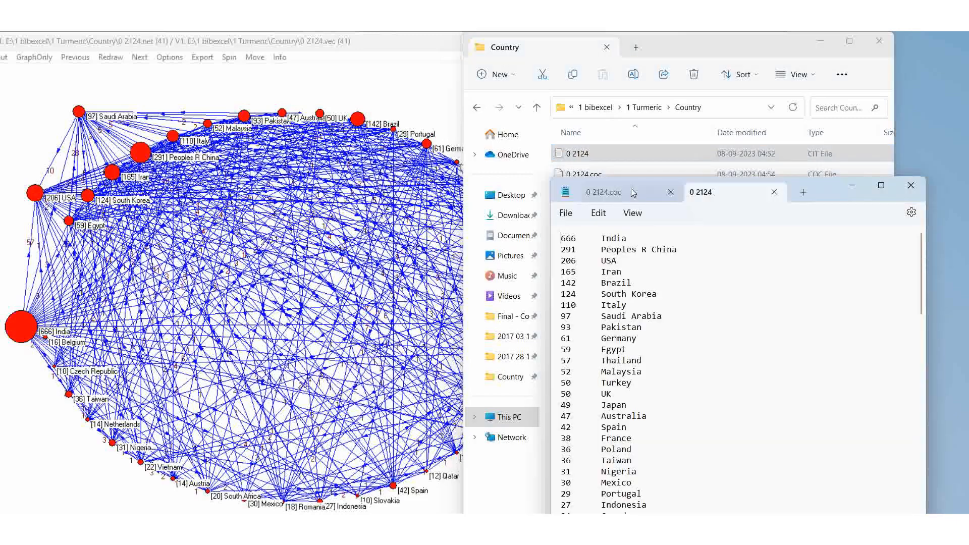
Switch between the co-occurrence list, the country frequency list and the network drawing to compare them
left_click(633, 192)
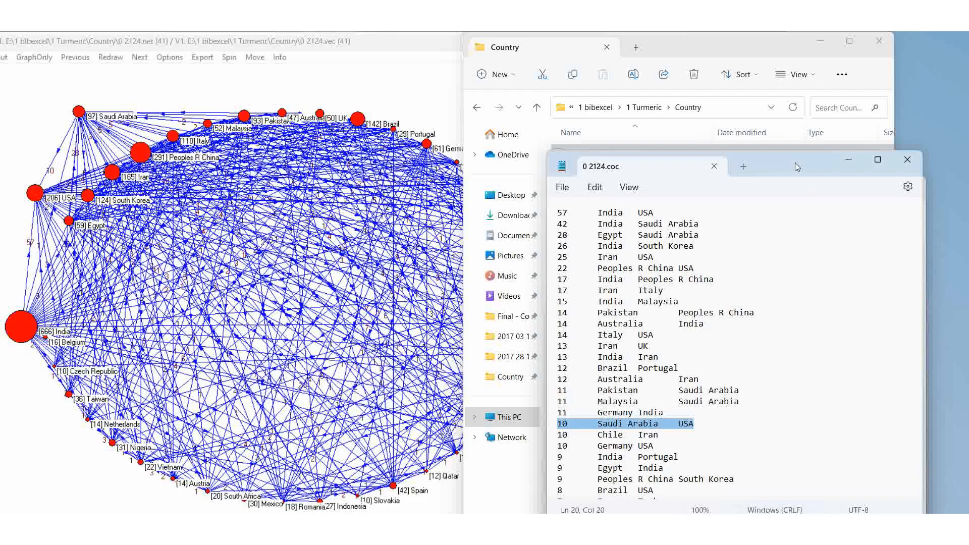
left_click_drag(795, 163, 775, 219)
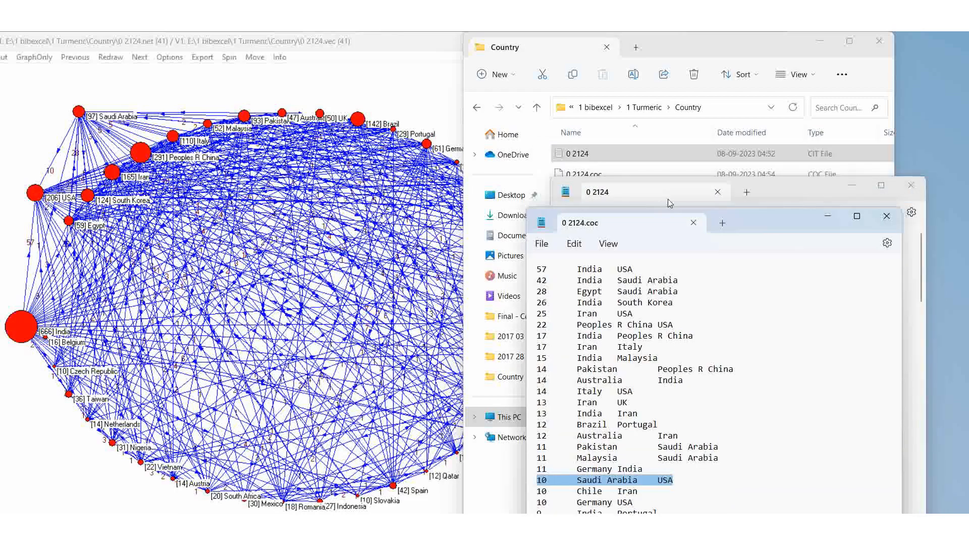
left_click(670, 203)
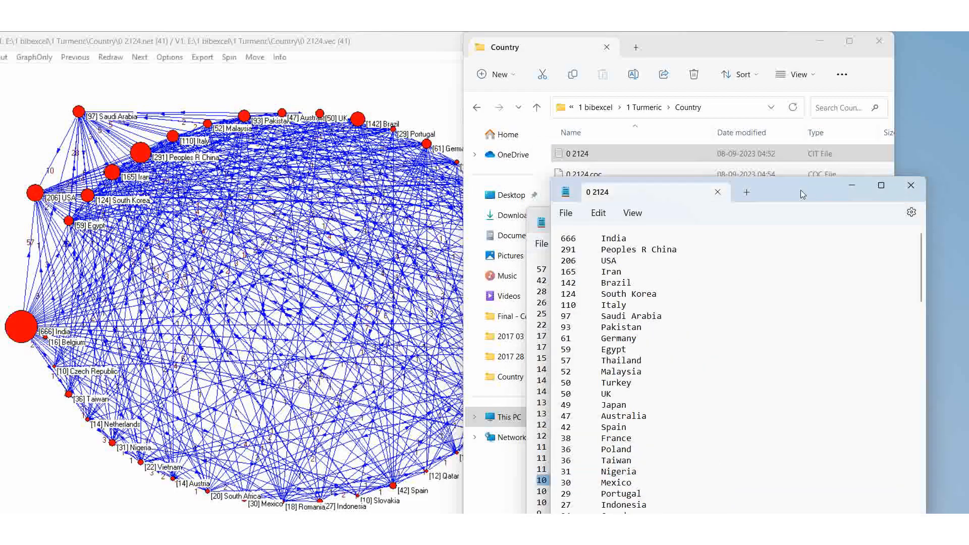
left_click_drag(801, 191, 784, 89)
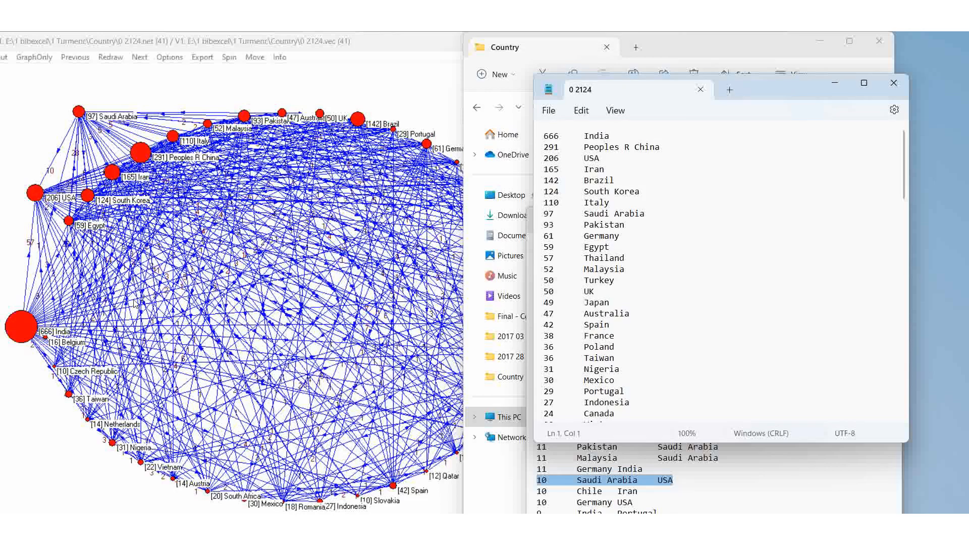
left_click(28, 333)
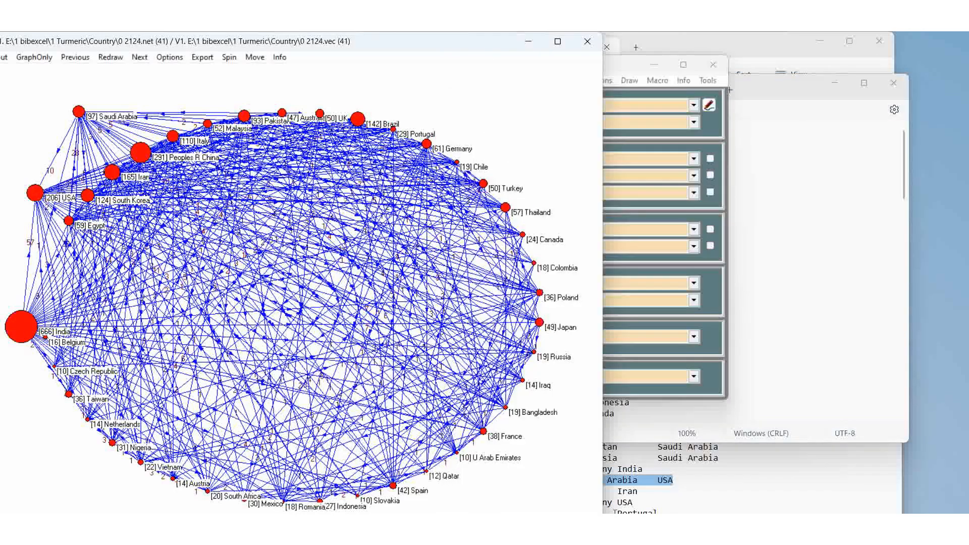
mouse_move(681, 535)
left_click(709, 503)
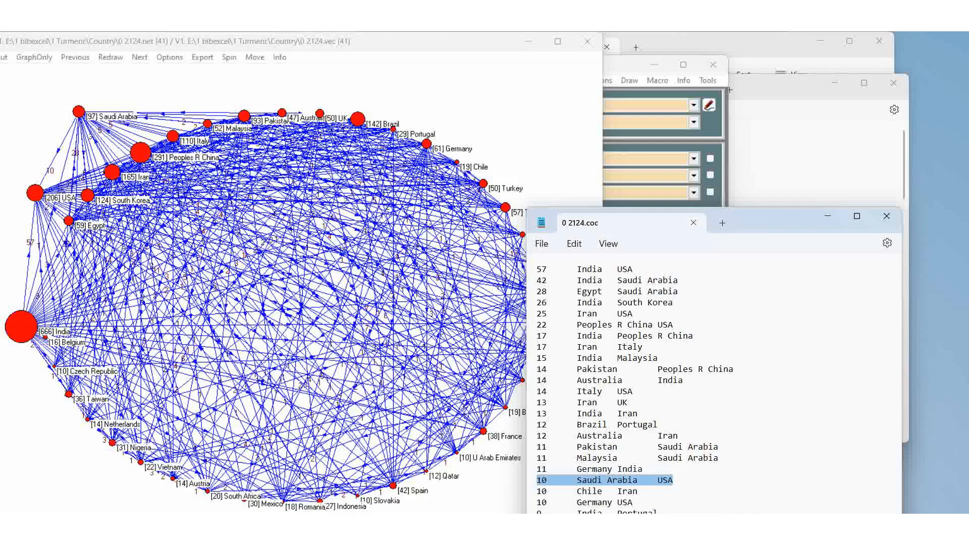
mouse_move(680, 535)
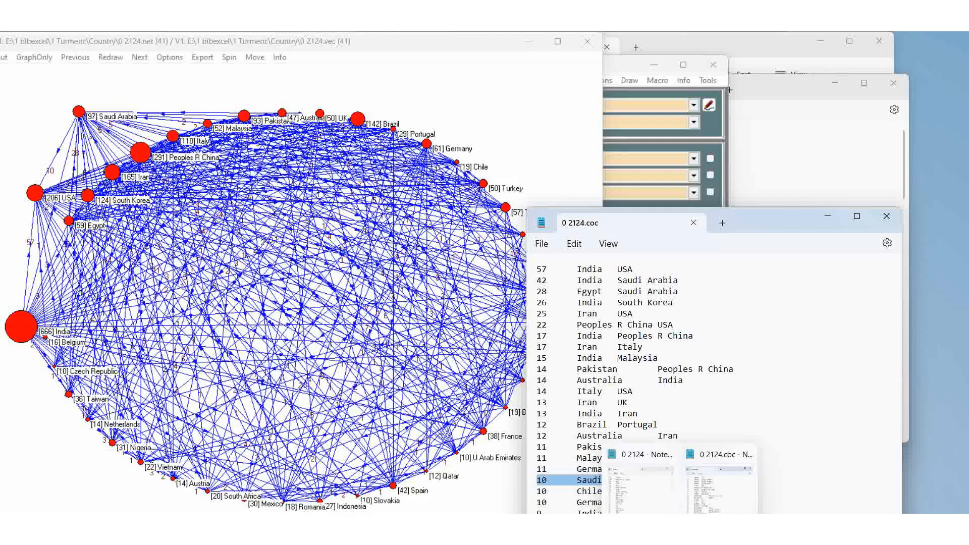
left_click(647, 505)
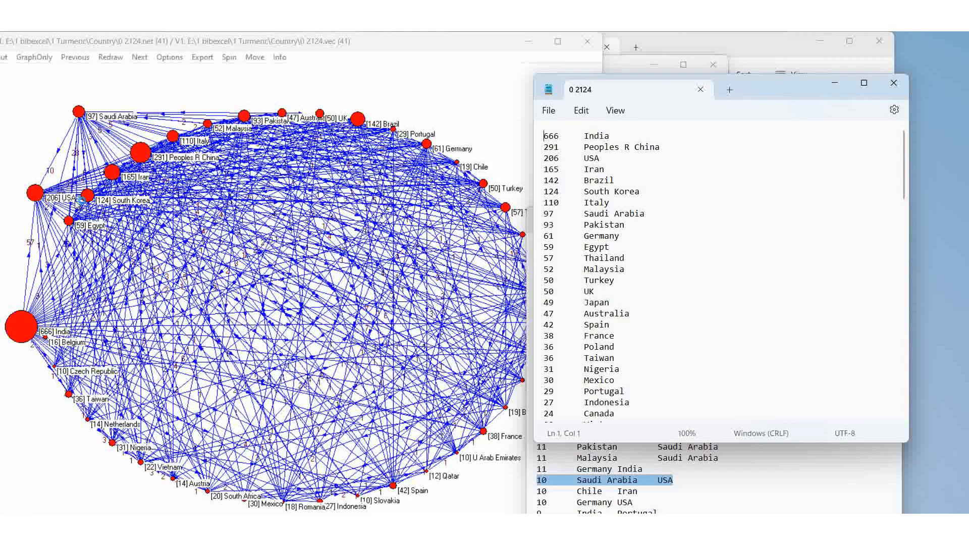
Nudge the USA vertex slightly left and maximize the network drawing window
left_click(34, 194)
left_click_drag(34, 194, 28, 193)
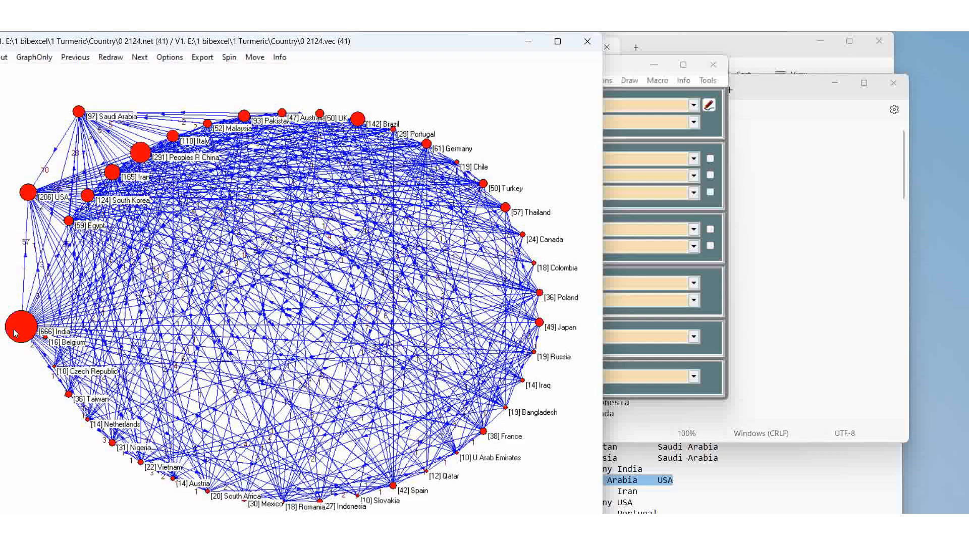
left_click(558, 41)
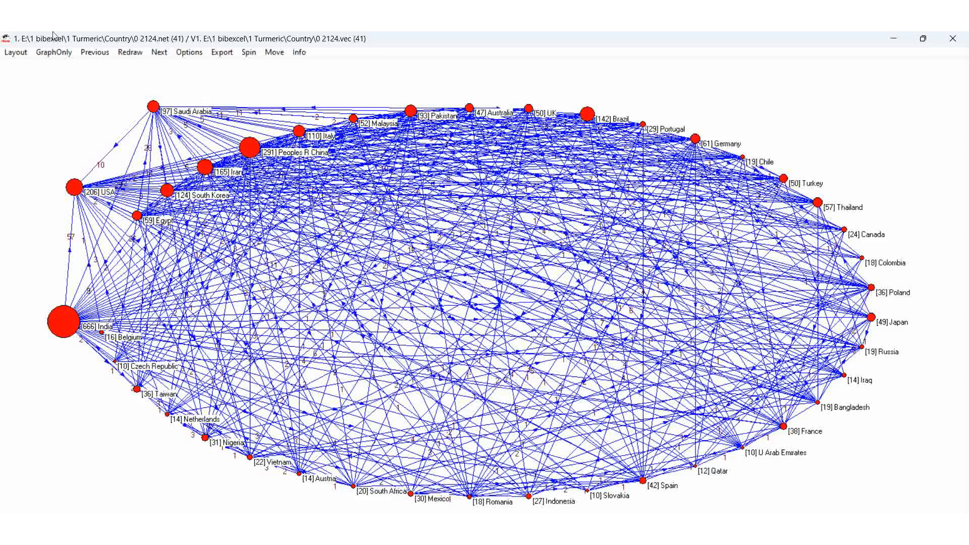
Rearrange the network with a circular layout
left_click(15, 52)
mouse_move(22, 74)
left_click(169, 70)
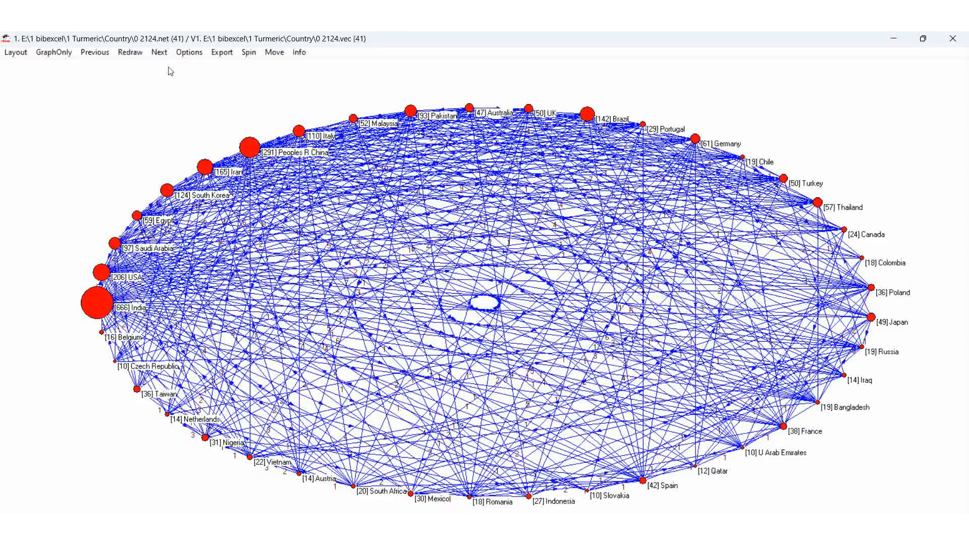
Apply the Kamada-Kawai energy layout five times to spread the vertices
key("ctrl+k")
key("ctrl+k")
key("ctrl+k")
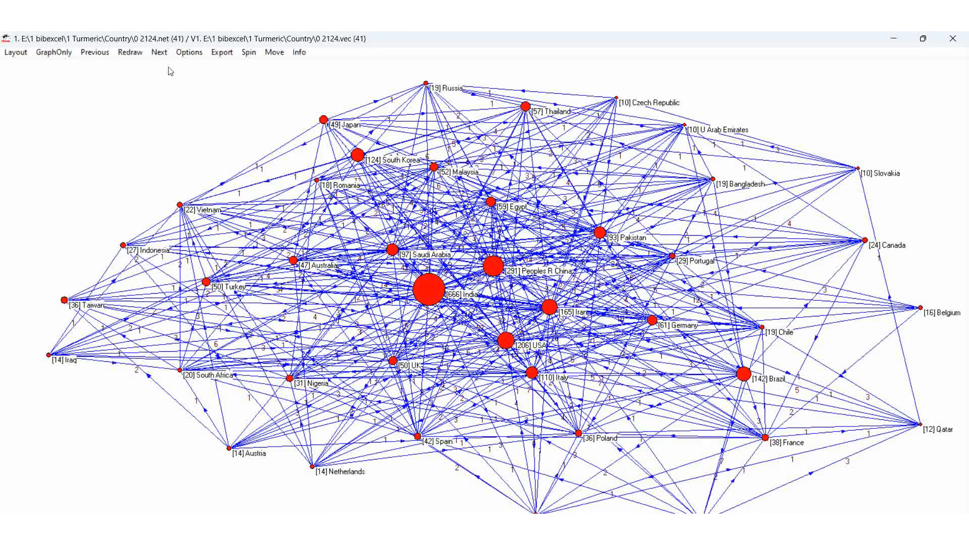
key("ctrl+k")
key("ctrl+k")
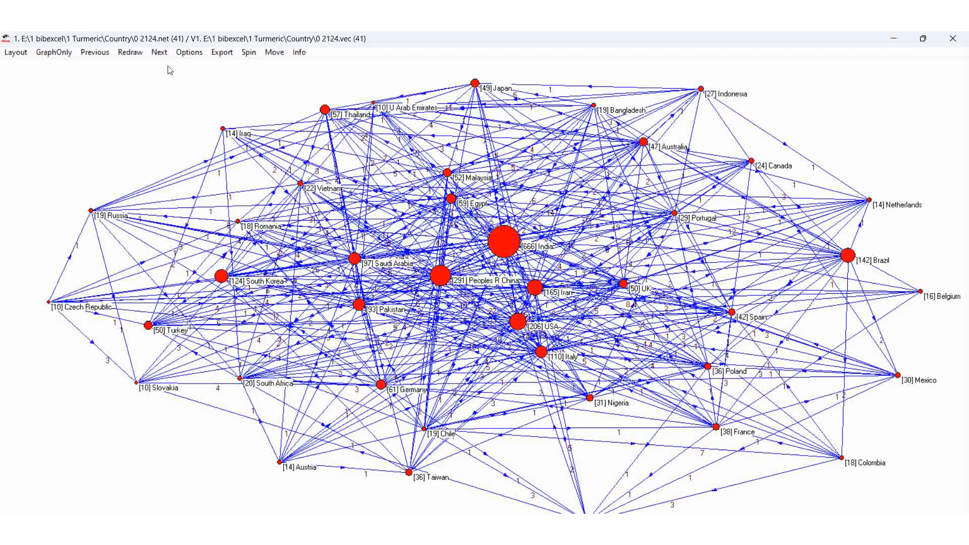
Export the network drawing as a 2D bitmap named "10 and above" into the 1 bibexcel > 1 Turmeric > Country folder
left_click(216, 55)
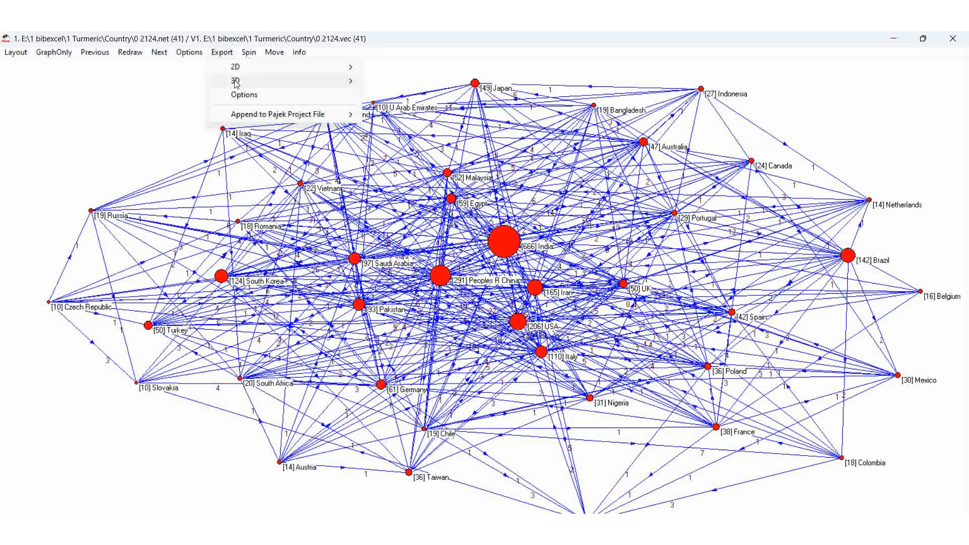
left_click(217, 51)
mouse_move(243, 68)
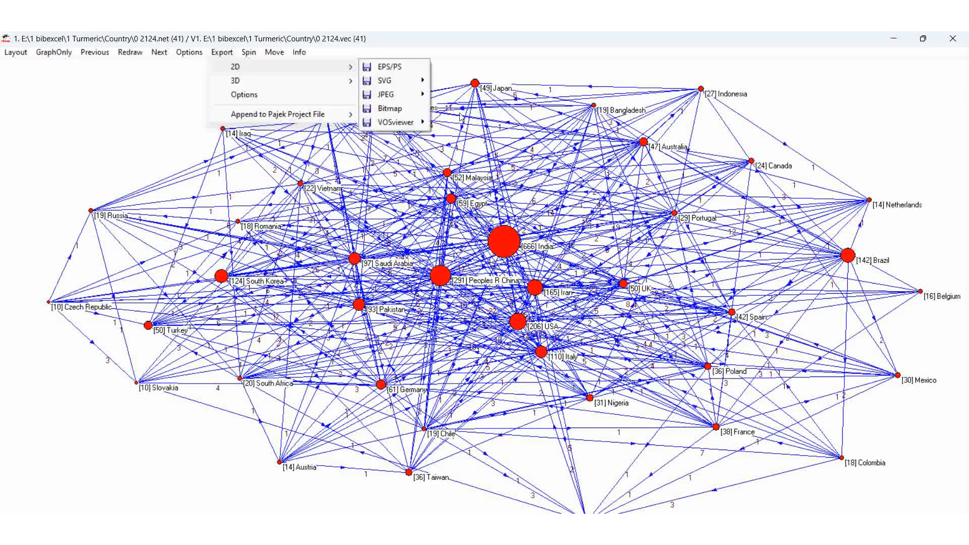
left_click(396, 109)
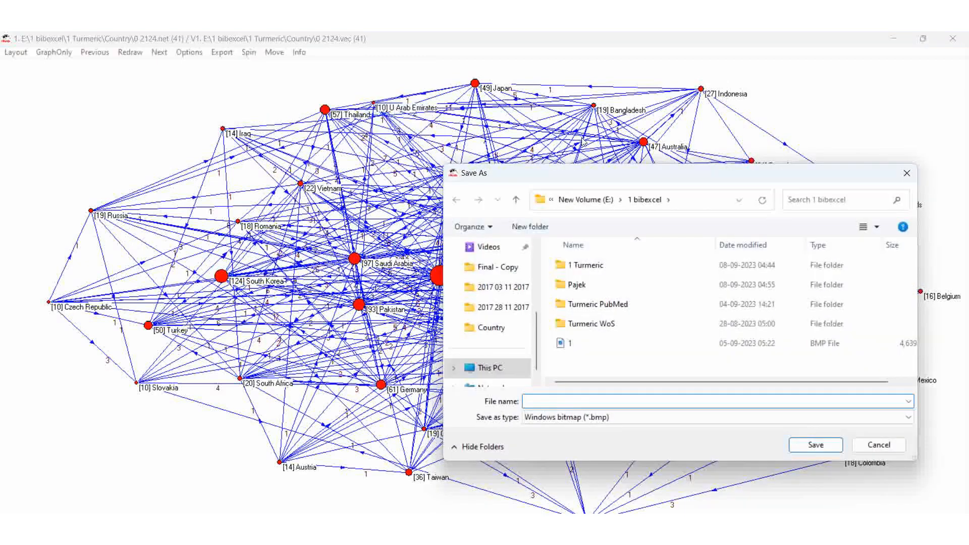
left_click(599, 203)
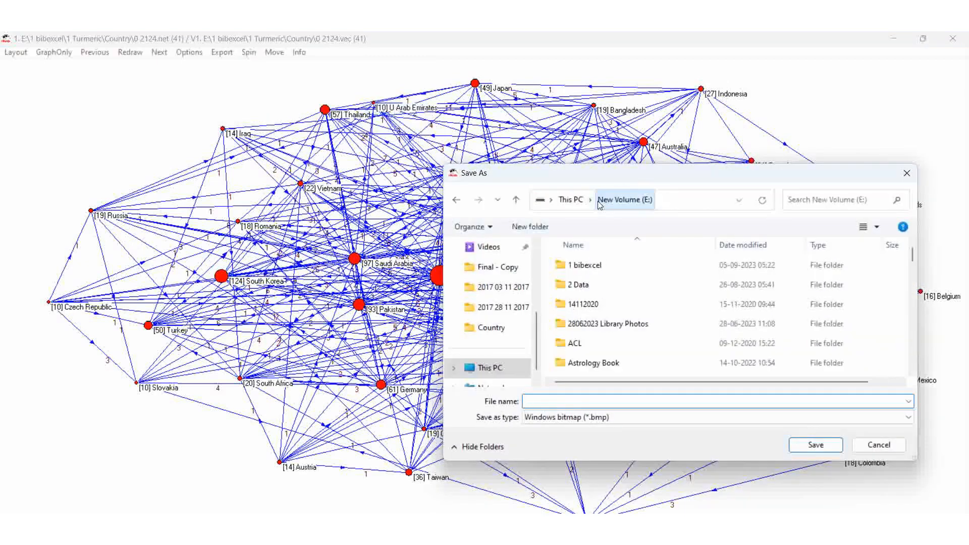
left_click(593, 268)
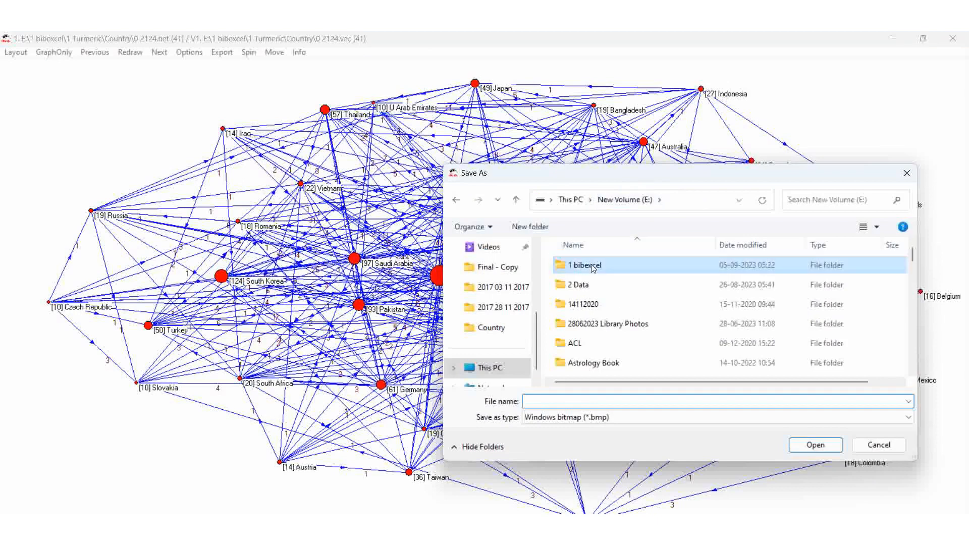
double_click(594, 268)
double_click(593, 268)
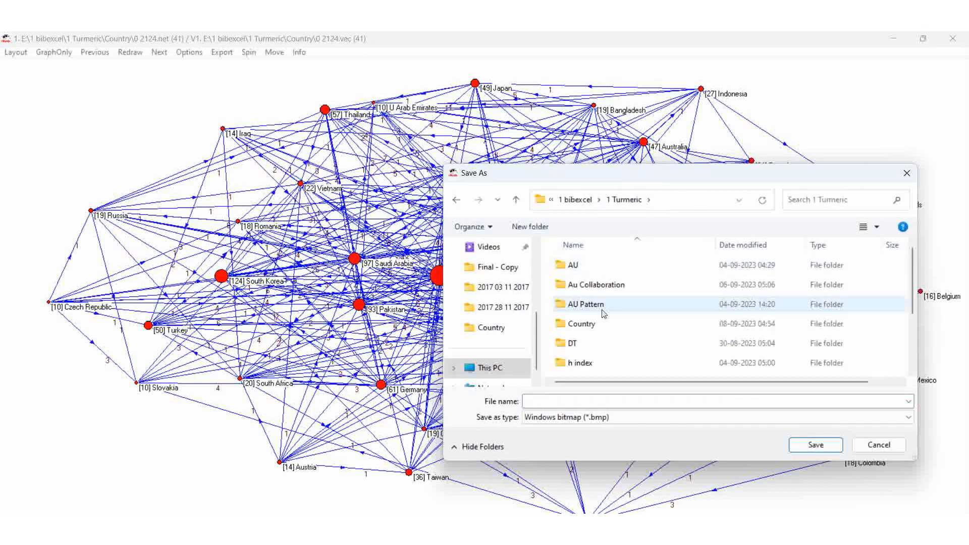
left_click(588, 325)
double_click(588, 325)
left_click(593, 399)
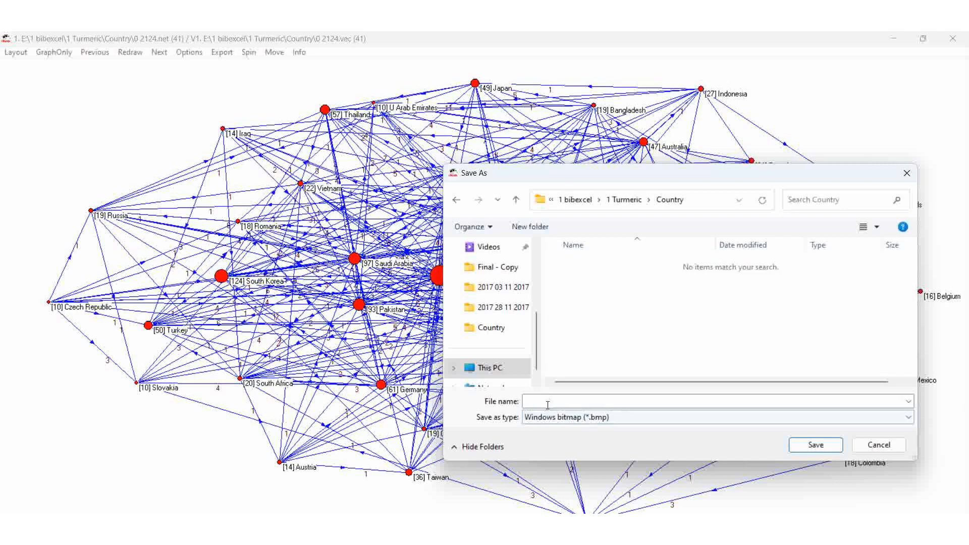
type("1")
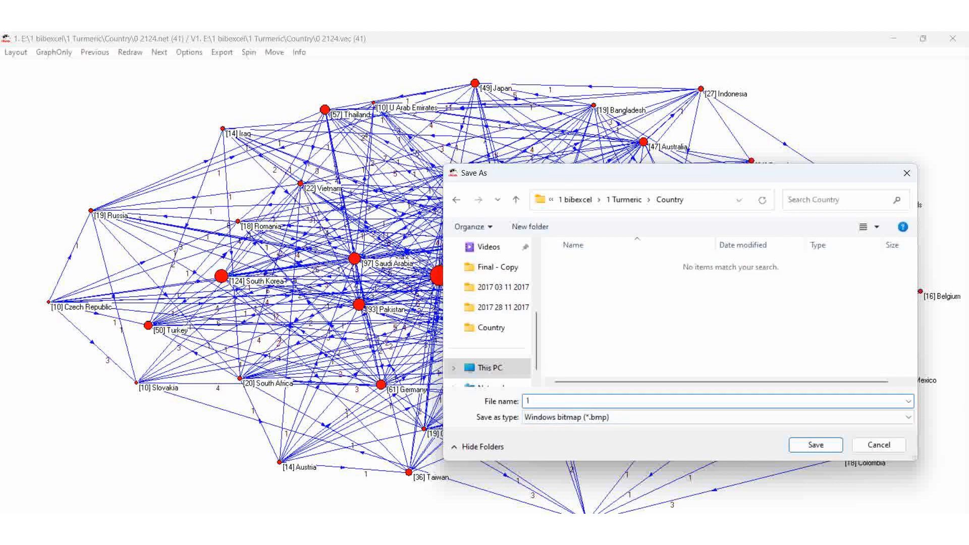
type("0 and above")
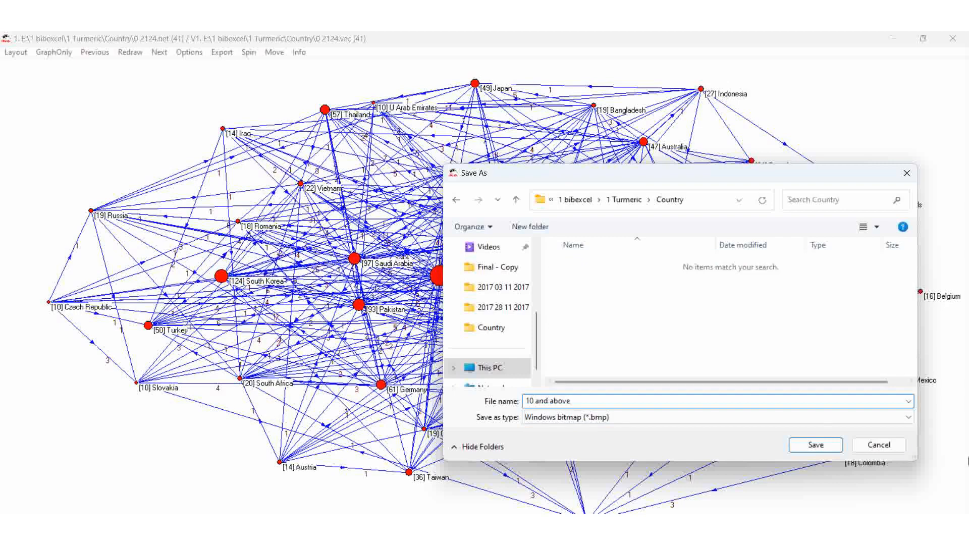
left_click(815, 448)
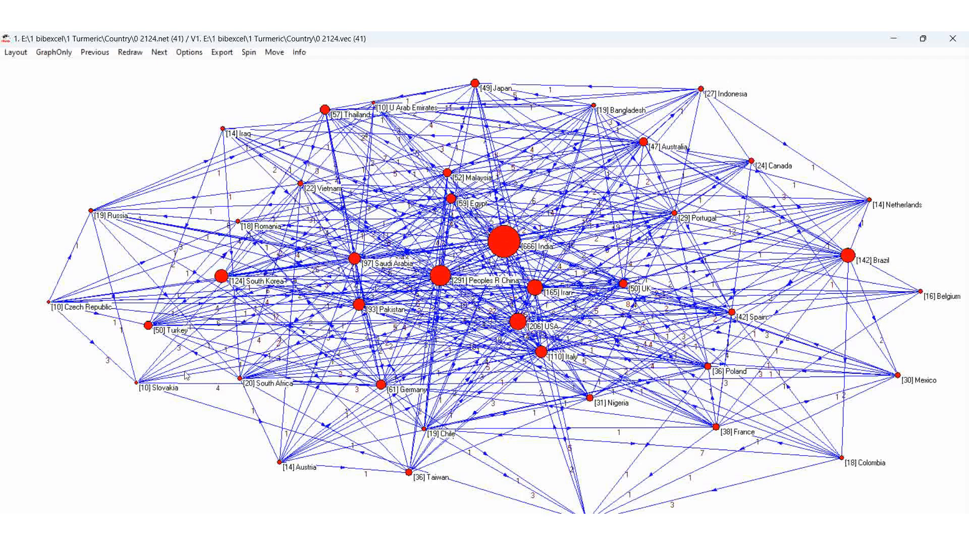
Nudge the Slovakia vertex slightly down, then minimize the drawing and bring BibExcel to the front
left_click_drag(136, 384, 132, 400)
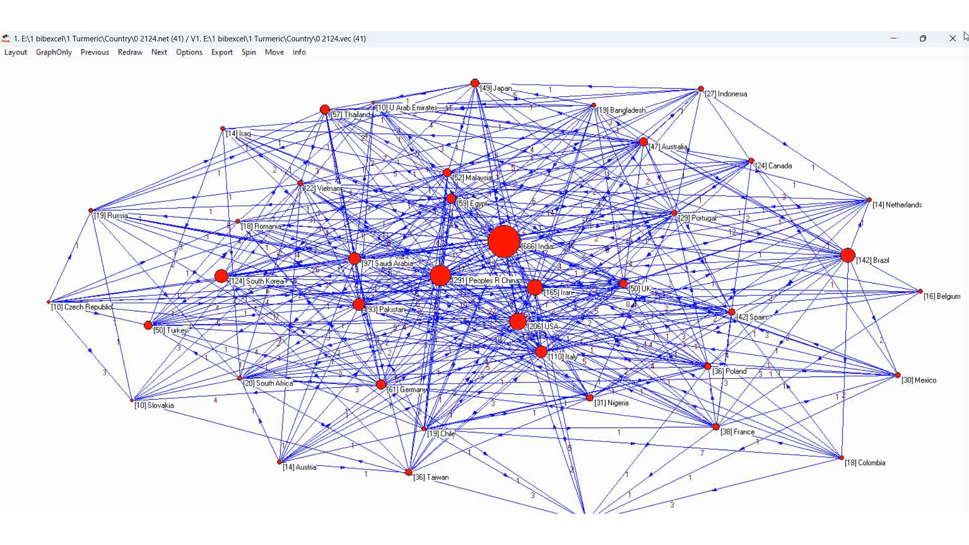
left_click(894, 39)
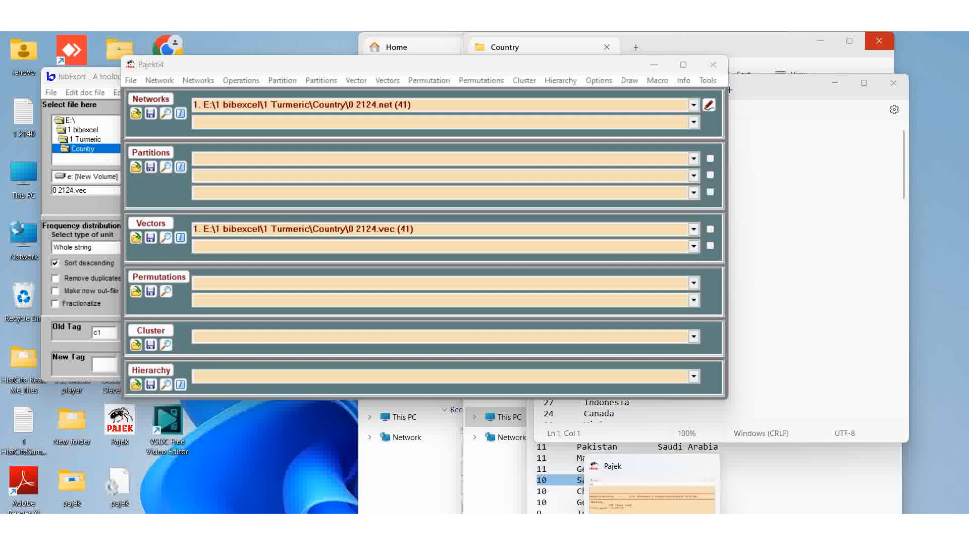
left_click(625, 533)
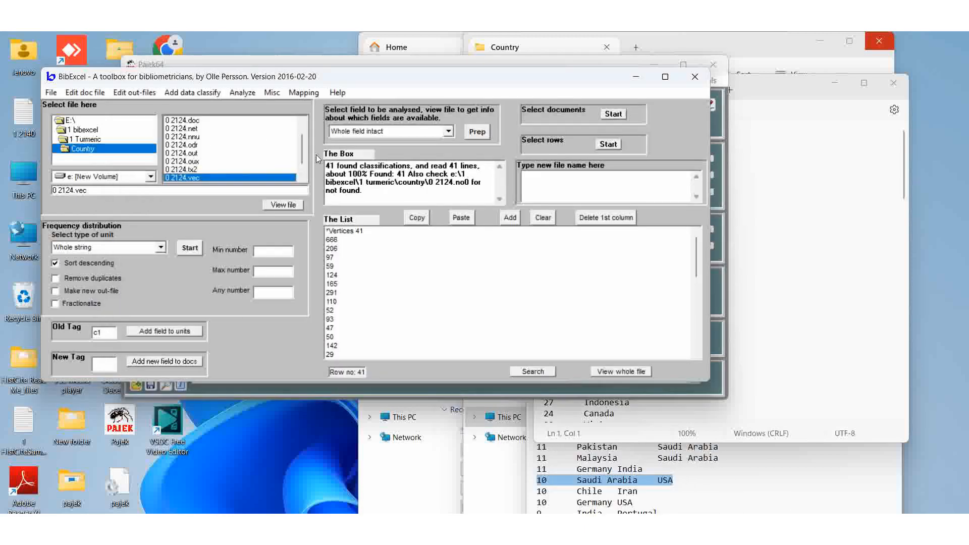
Select the 0 2124.tx2 file in the file list and view its contents
left_click_drag(303, 150, 303, 138)
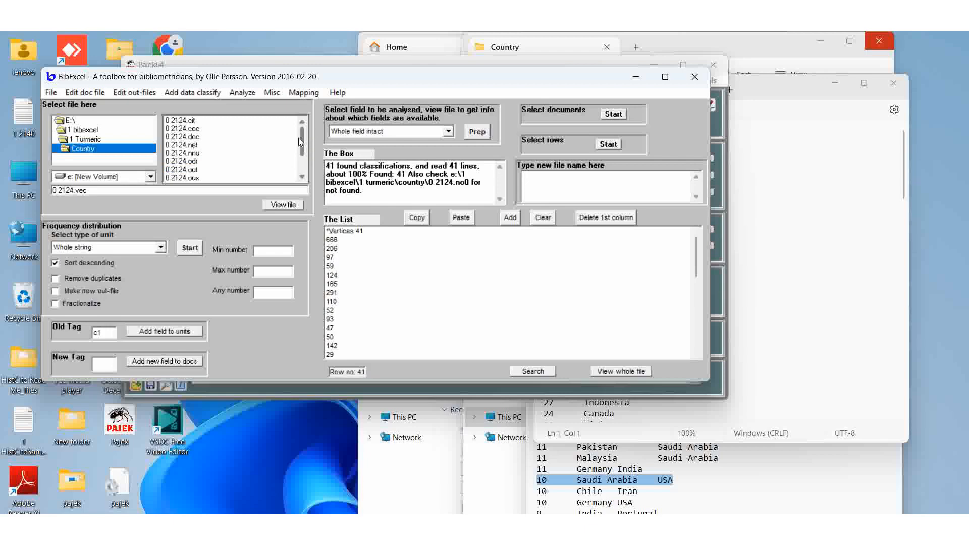
scroll(298, 138, "down", 1)
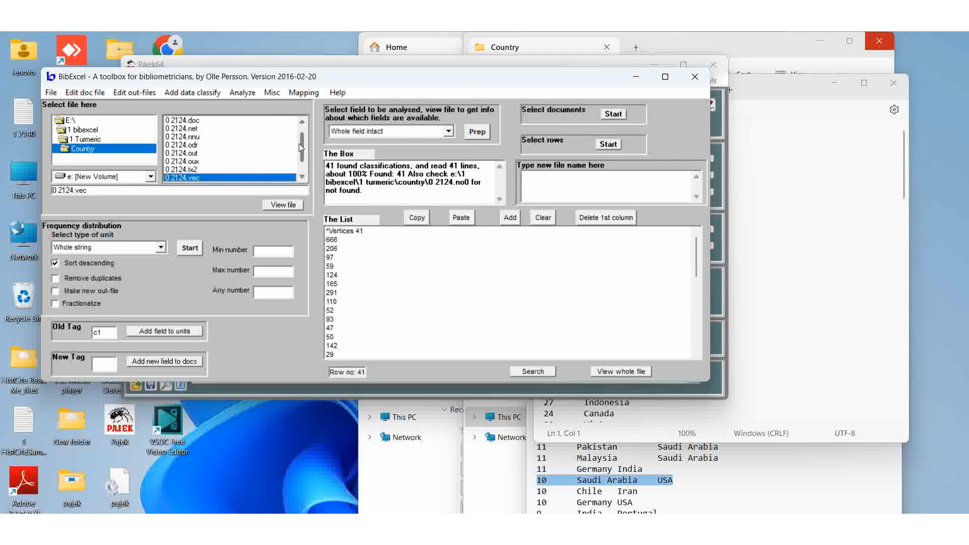
left_click(246, 170)
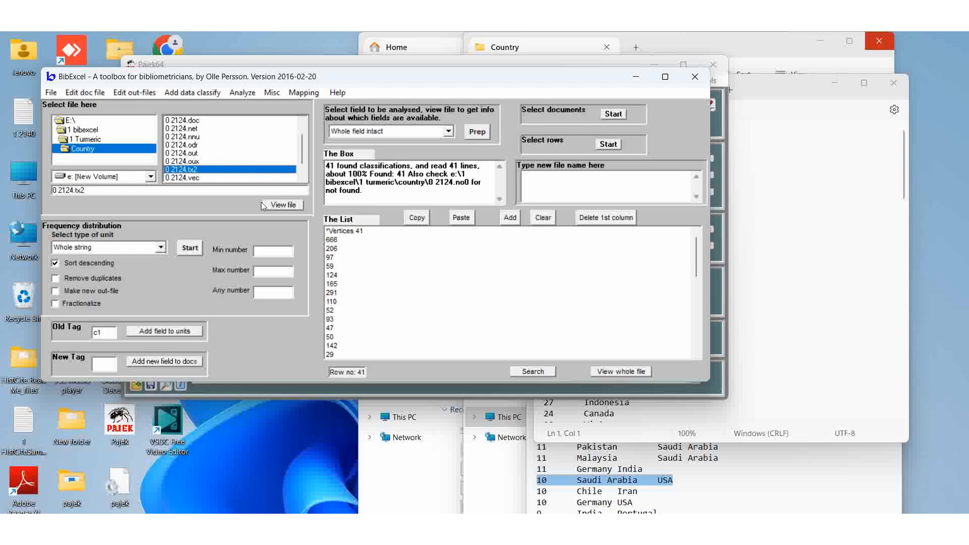
left_click(277, 206)
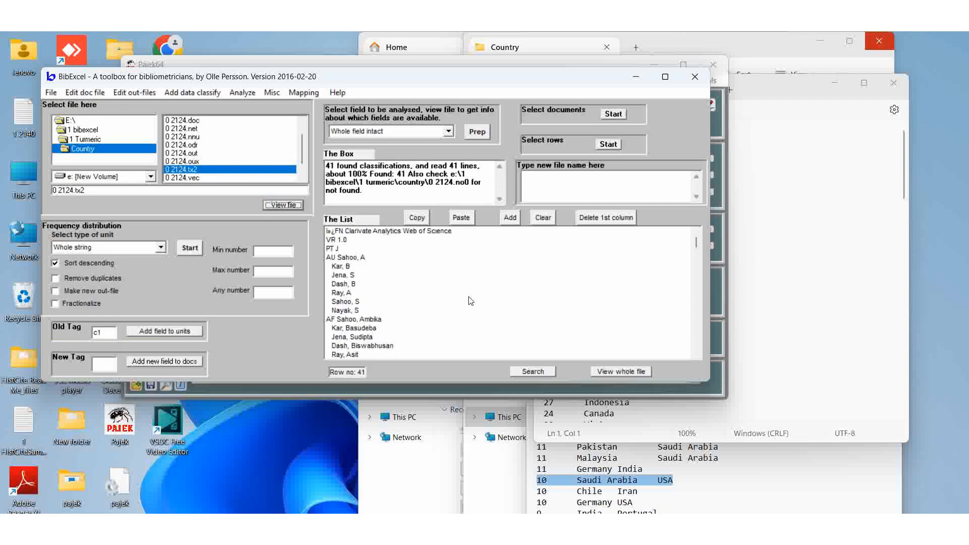
left_click(273, 93)
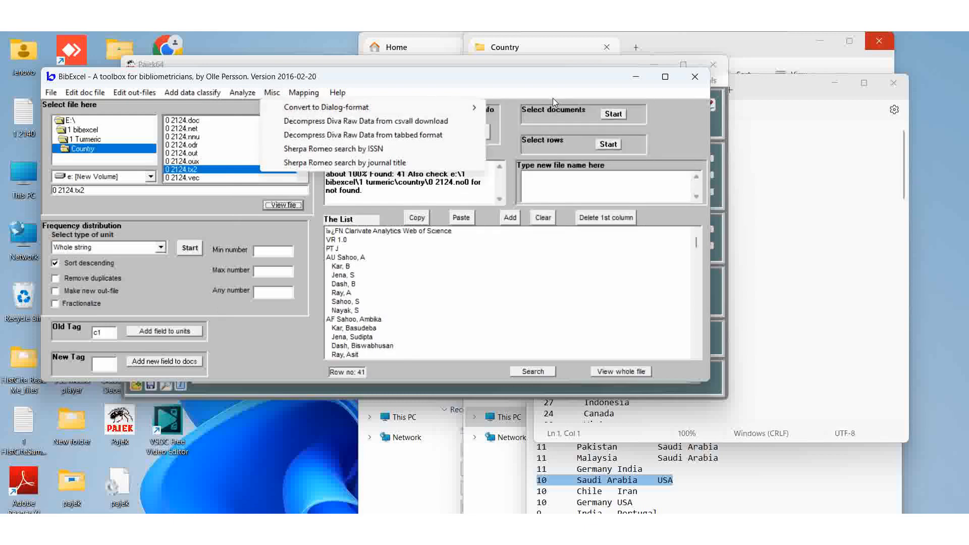
mouse_move(481, 111)
left_click(496, 334)
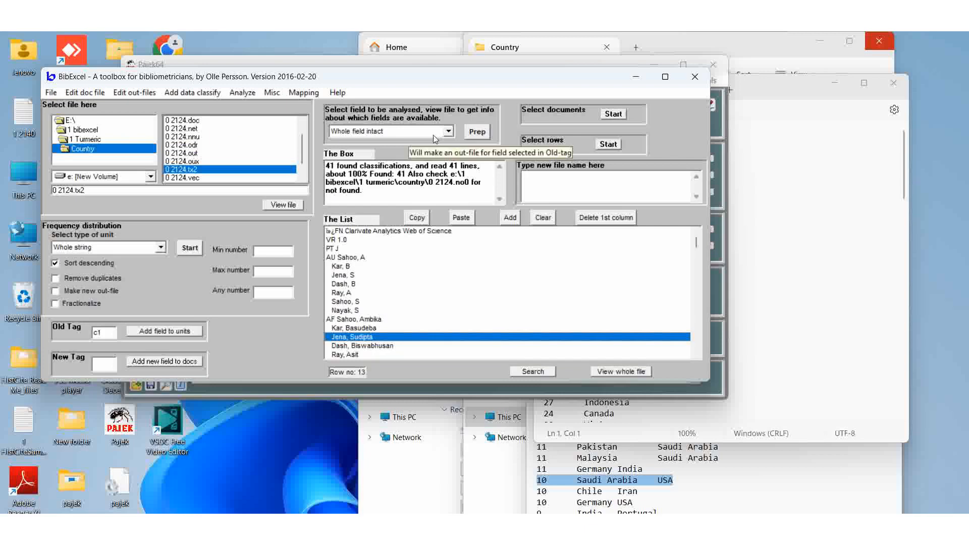
View the 0 2124.out file and look over the out-file editing commands
left_click(185, 153)
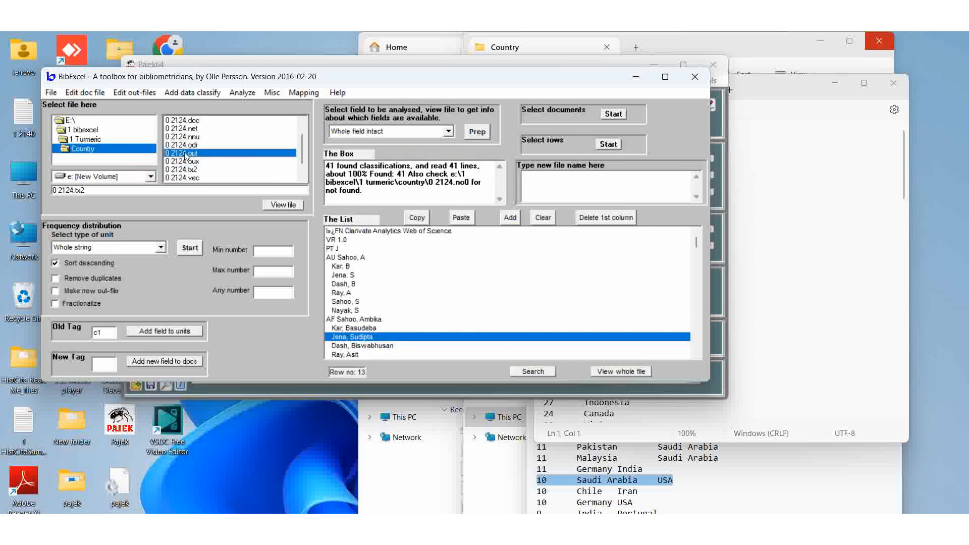
left_click(296, 209)
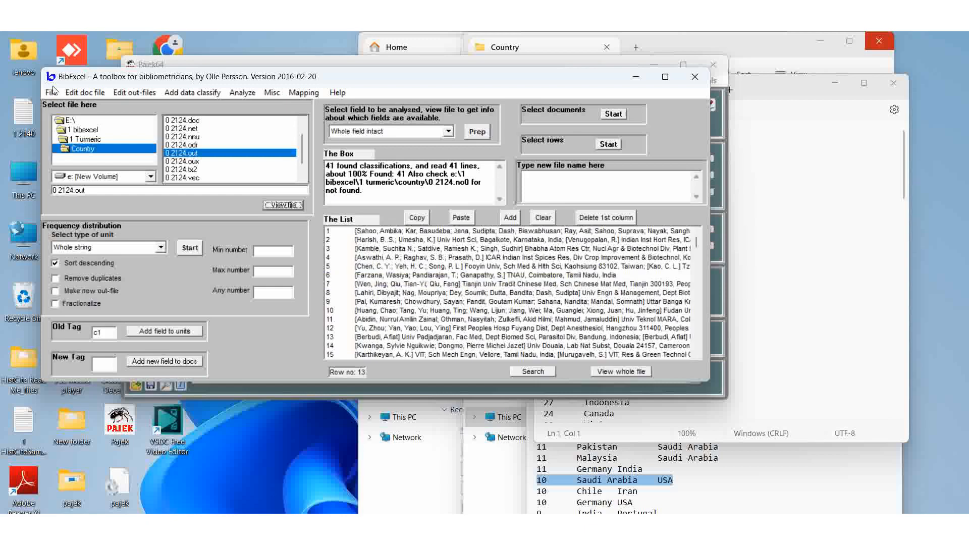
left_click(134, 92)
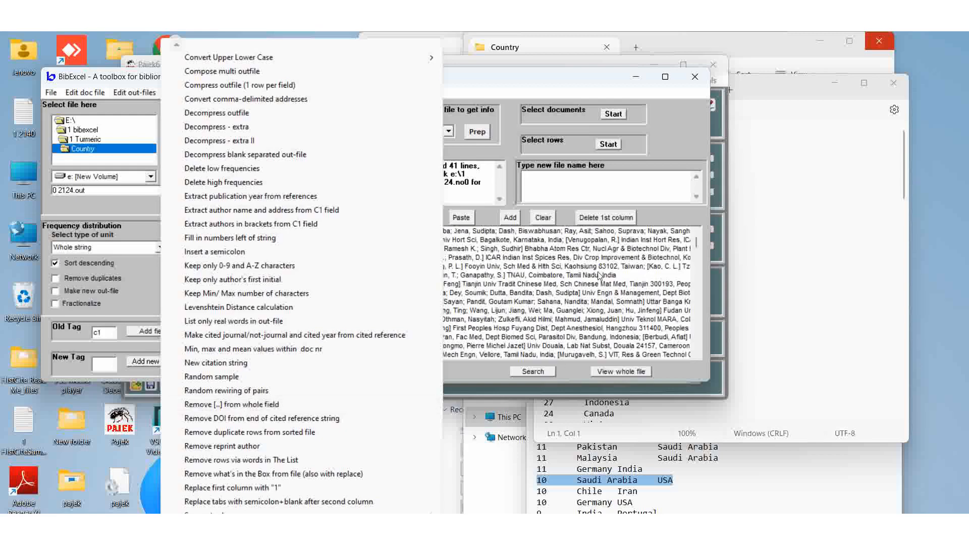
left_click(590, 182)
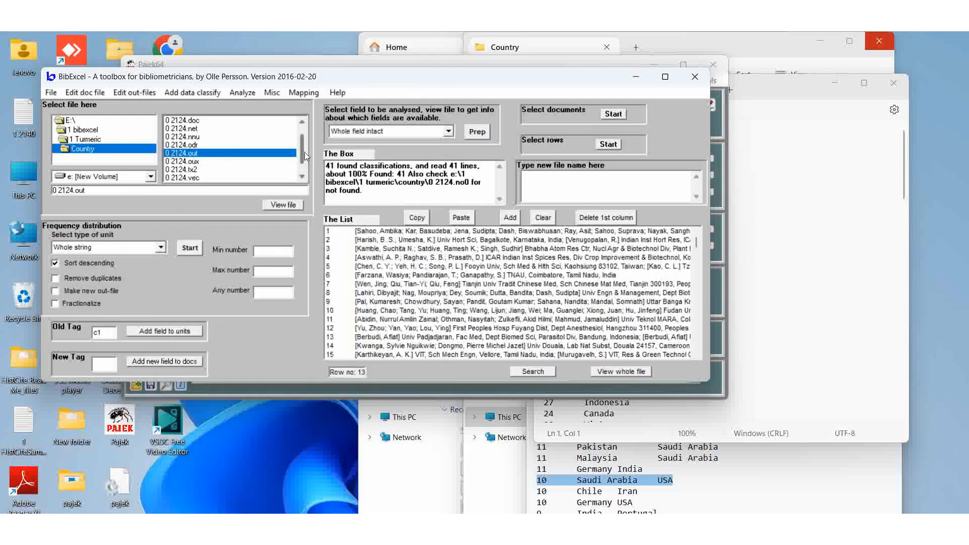
View the 0 2124.wcm file and review the out-file editing commands again
scroll(303, 159, "down", 1)
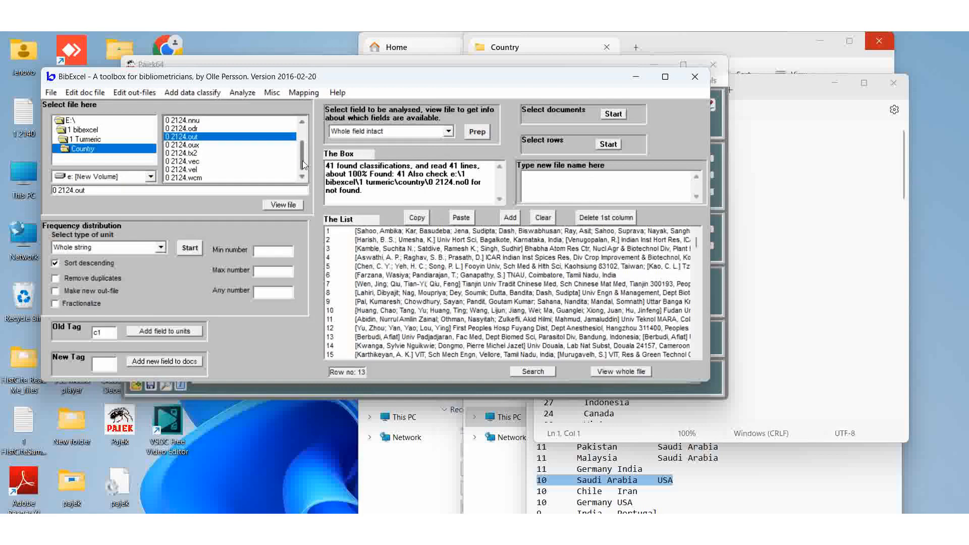
left_click(196, 178)
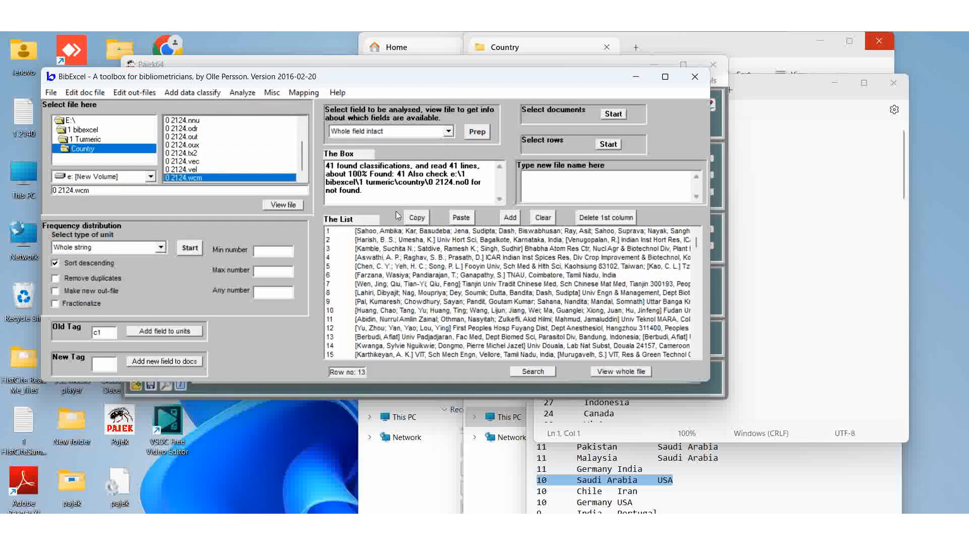
left_click(287, 205)
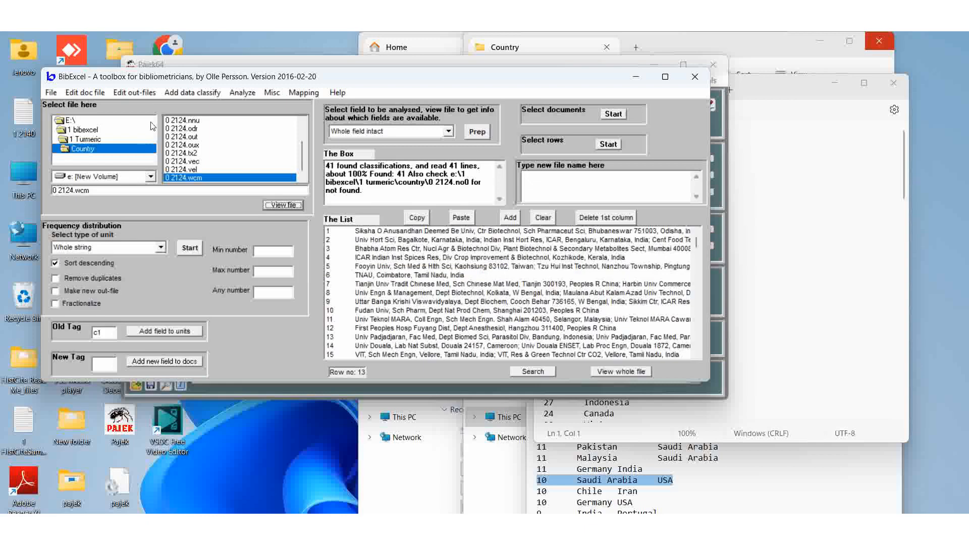
left_click(135, 94)
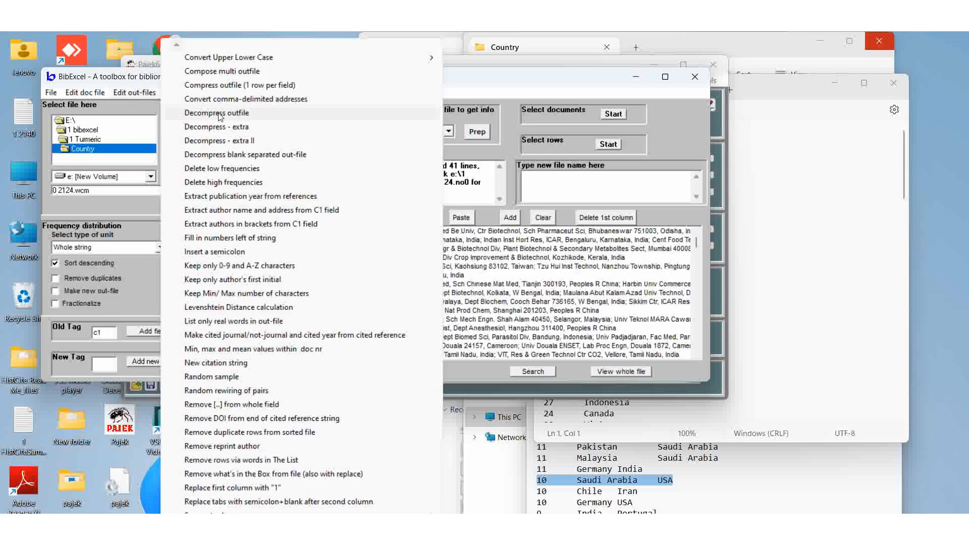
left_click(564, 191)
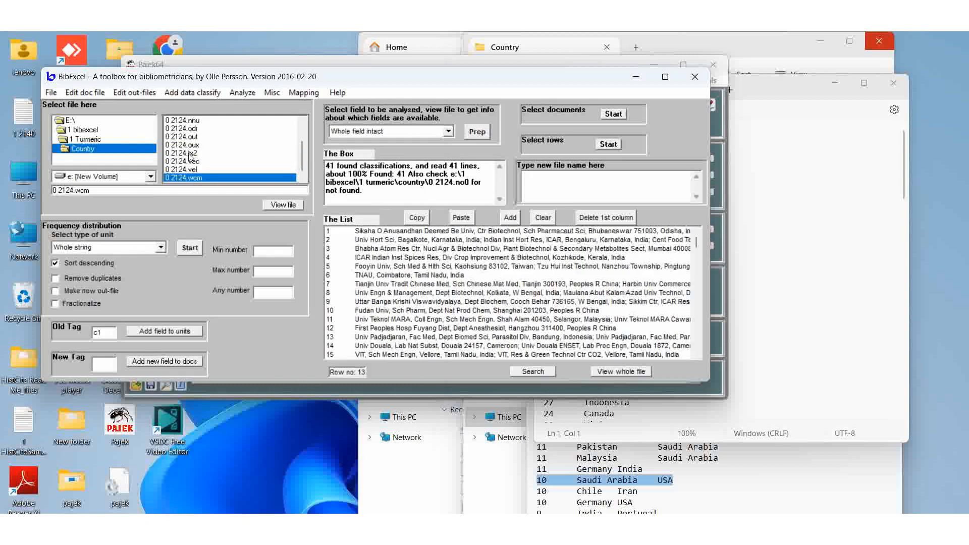
View the 0 2124.nnu and 0 2124.odr files, browsing the out-file editing commands in between
left_click(182, 120)
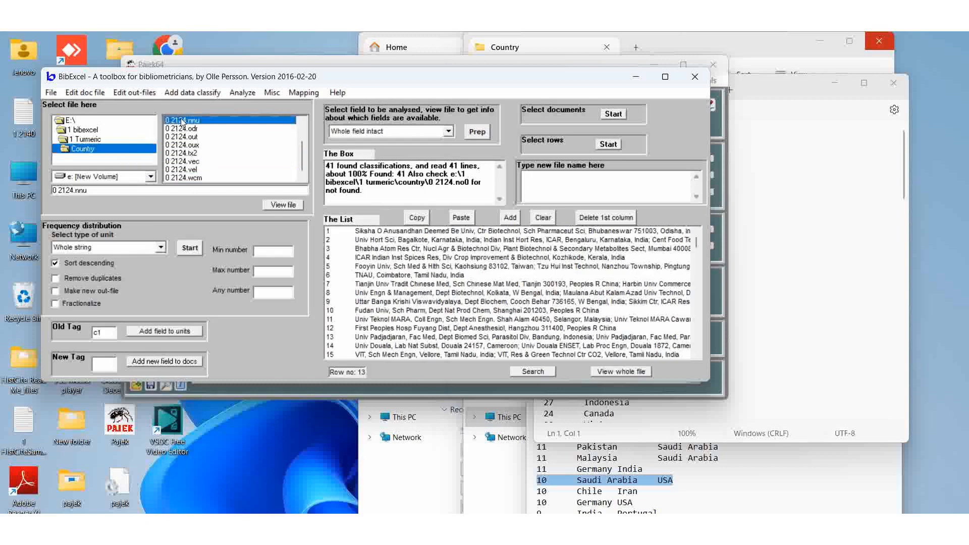
left_click(289, 205)
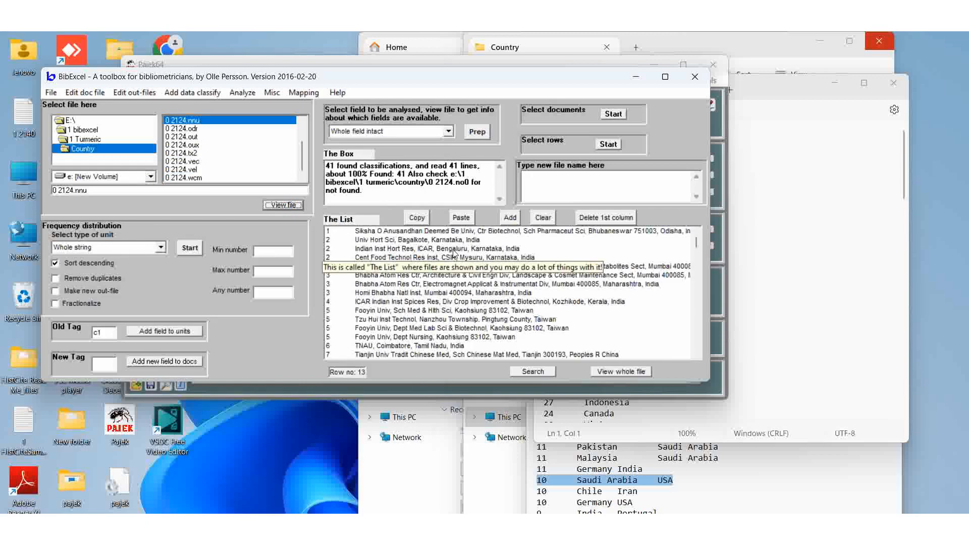
left_click(131, 93)
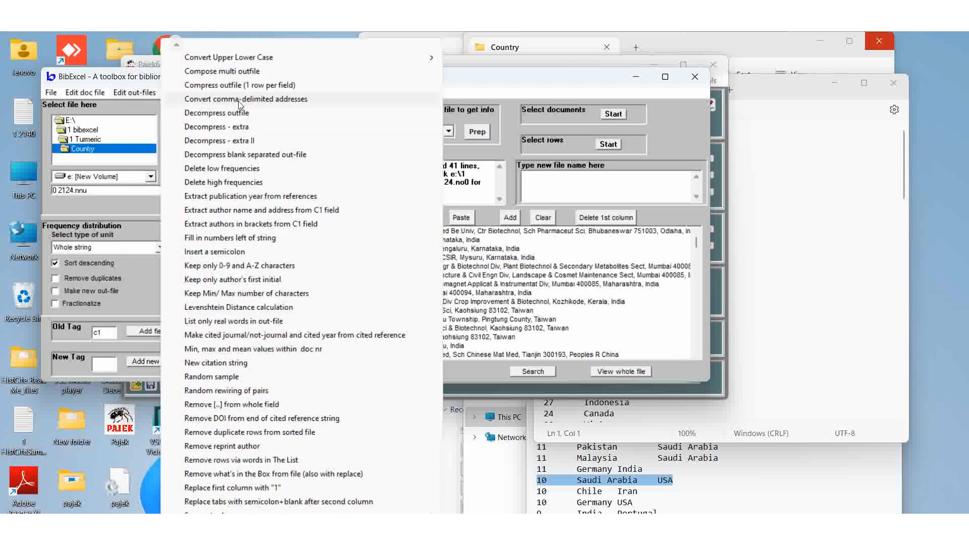
left_click(554, 250)
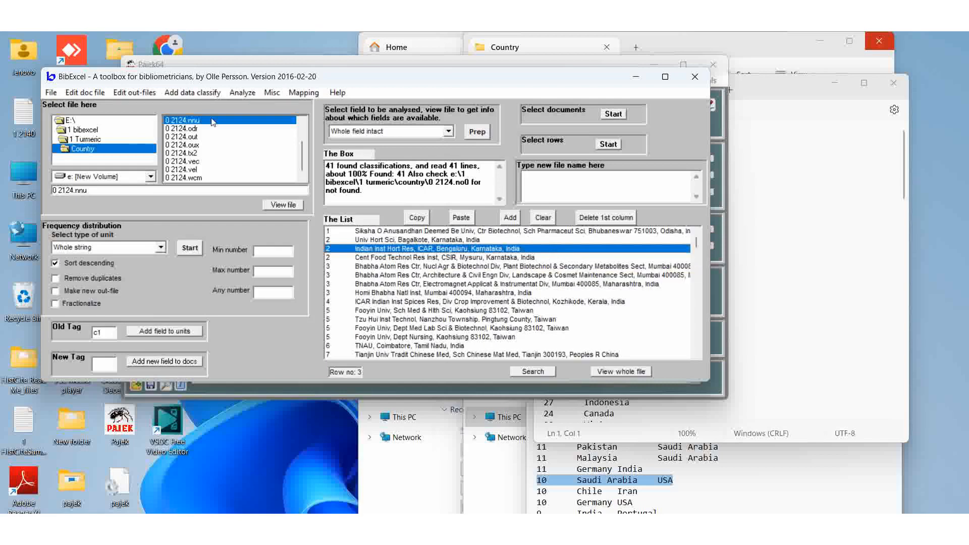
left_click(127, 94)
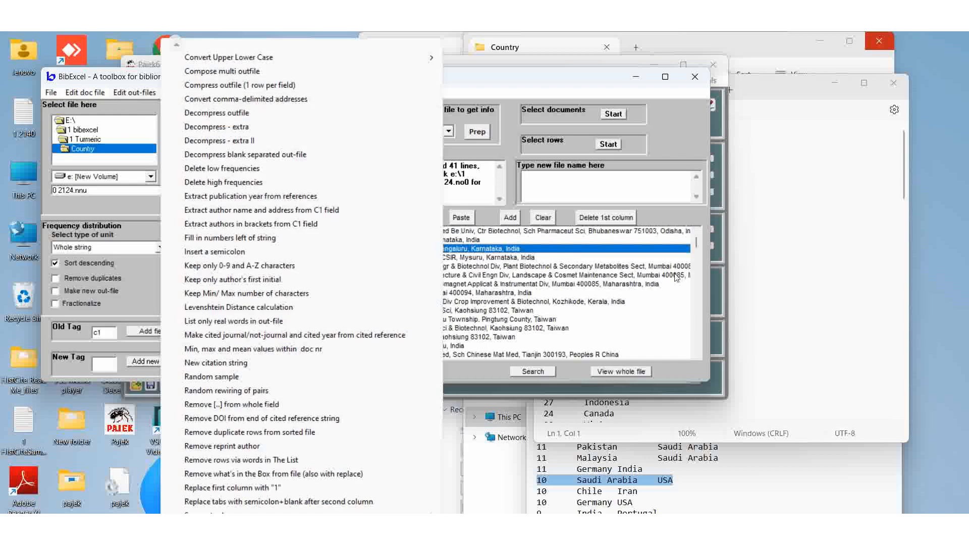
left_click(613, 182)
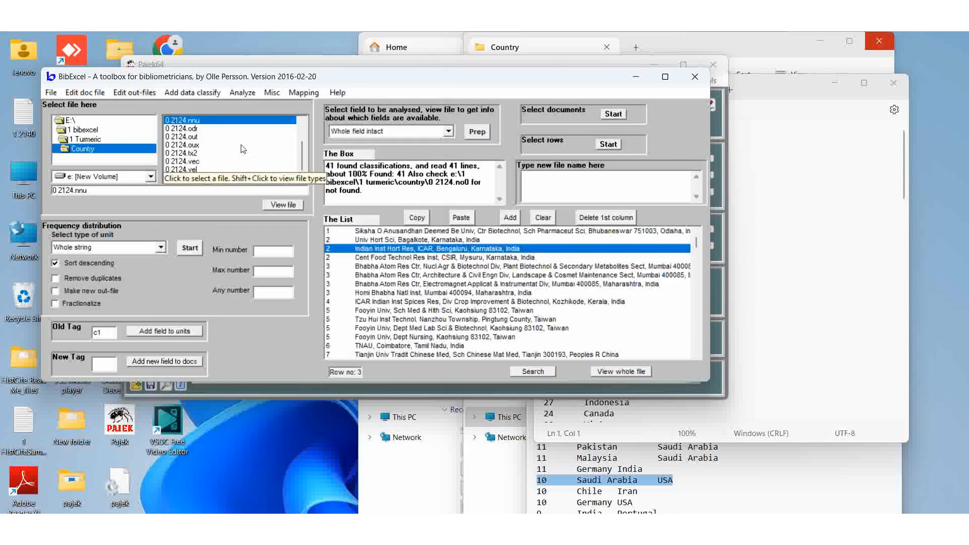
left_click(237, 128)
left_click(278, 205)
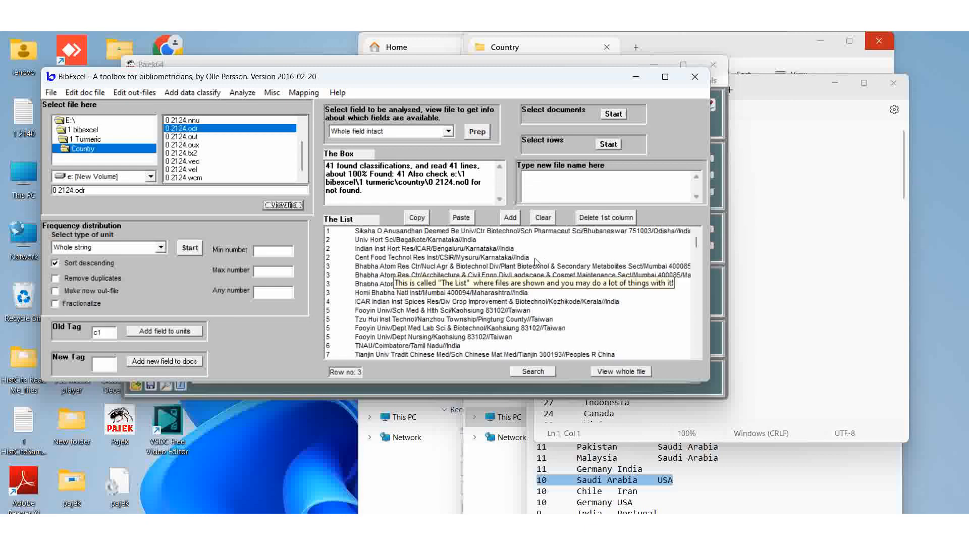
left_click(55, 279)
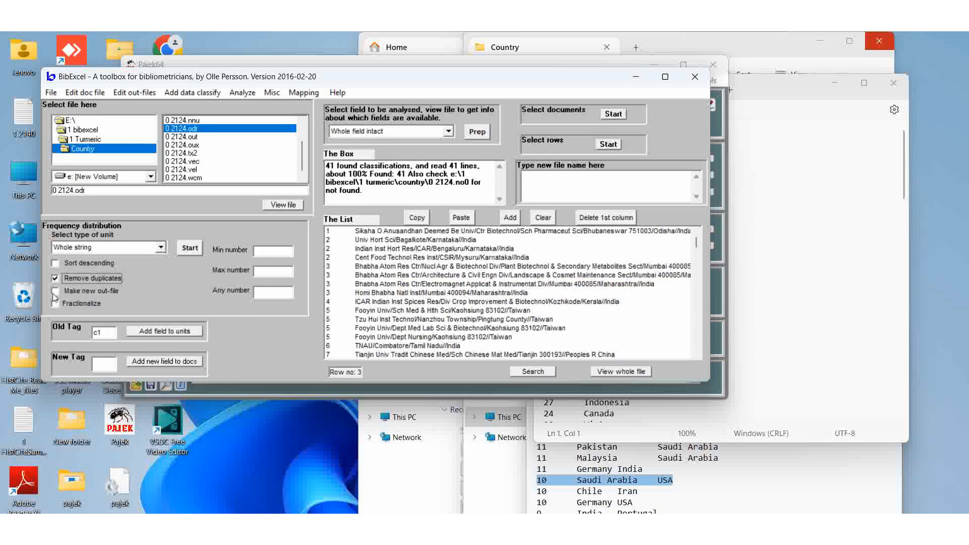
left_click(55, 293)
left_click(161, 248)
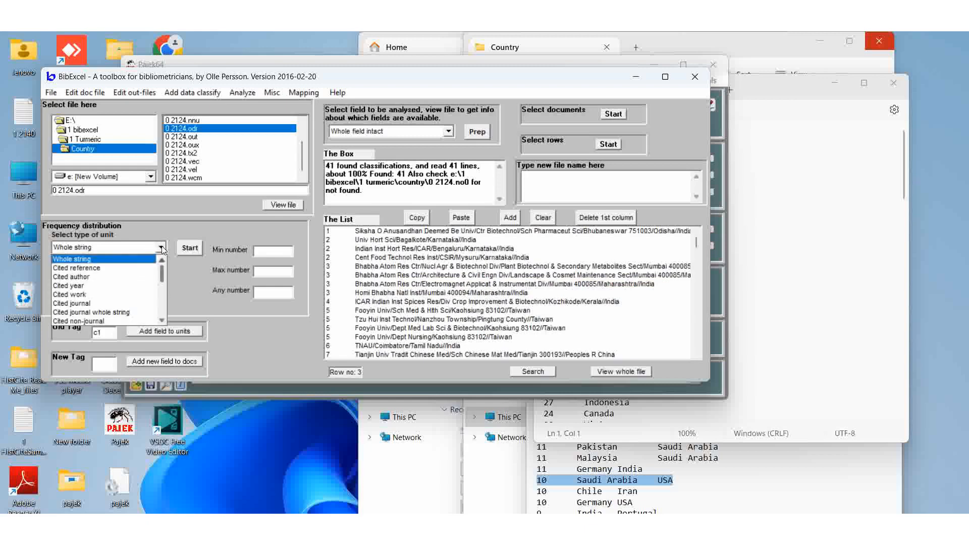
left_click_drag(162, 275, 161, 302)
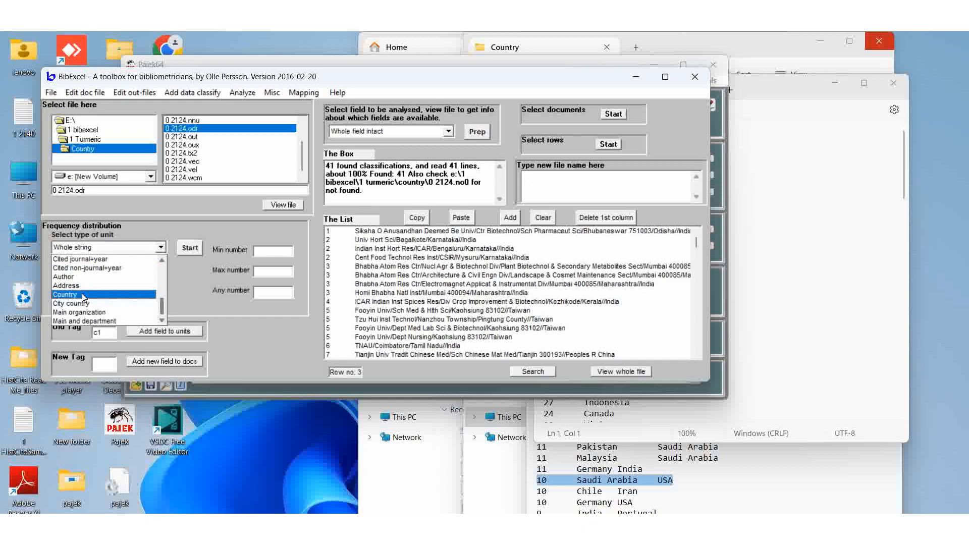
left_click(190, 279)
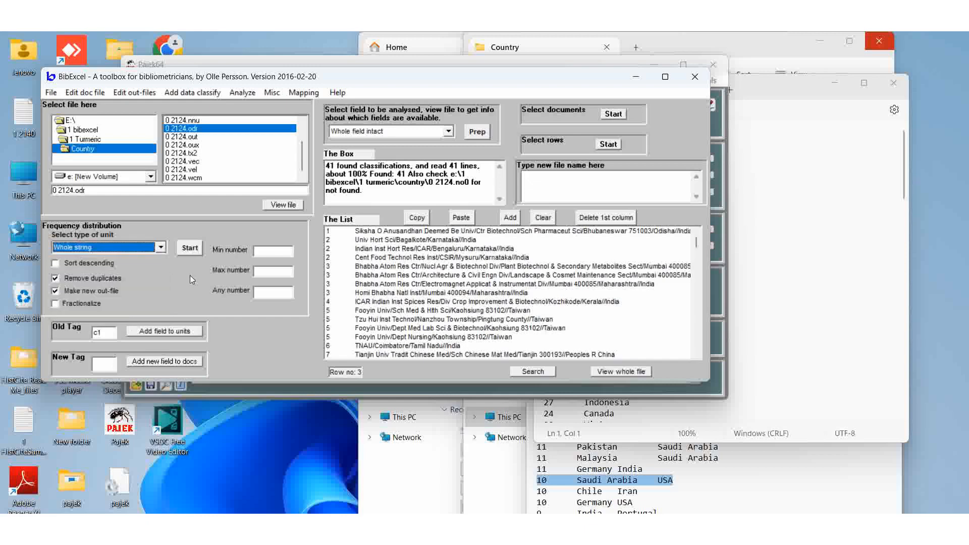
View the 0 2124.oux file's contents and set the frequency options back to sorting descending only
left_click(191, 145)
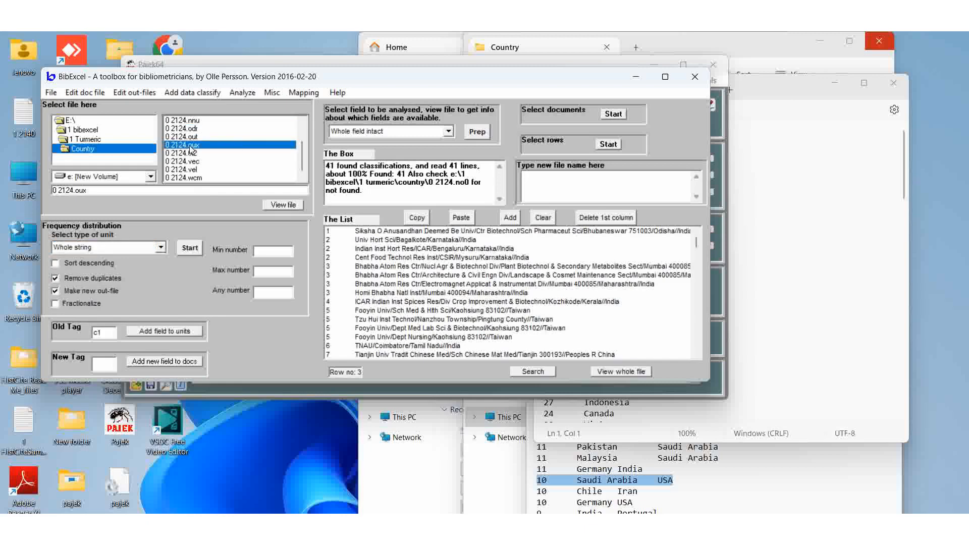
left_click(287, 207)
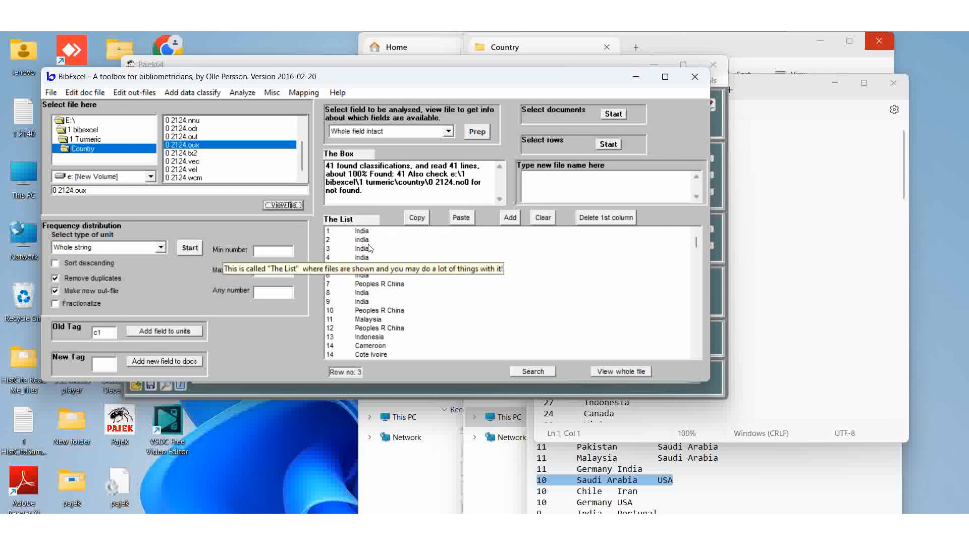
left_click(536, 312)
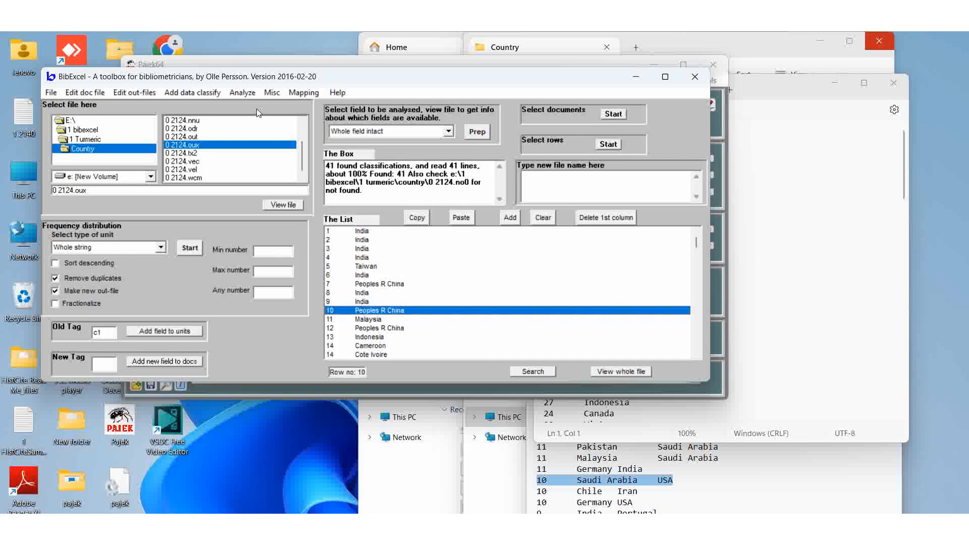
left_click(56, 264)
left_click(57, 266)
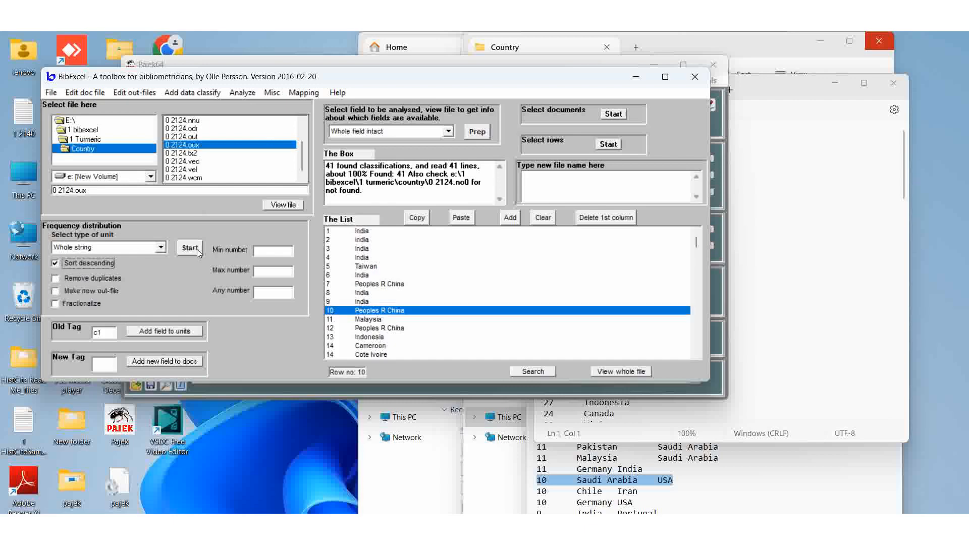
View the 0 2124.cit country frequency file and scroll through its counts
left_click_drag(305, 149, 306, 119)
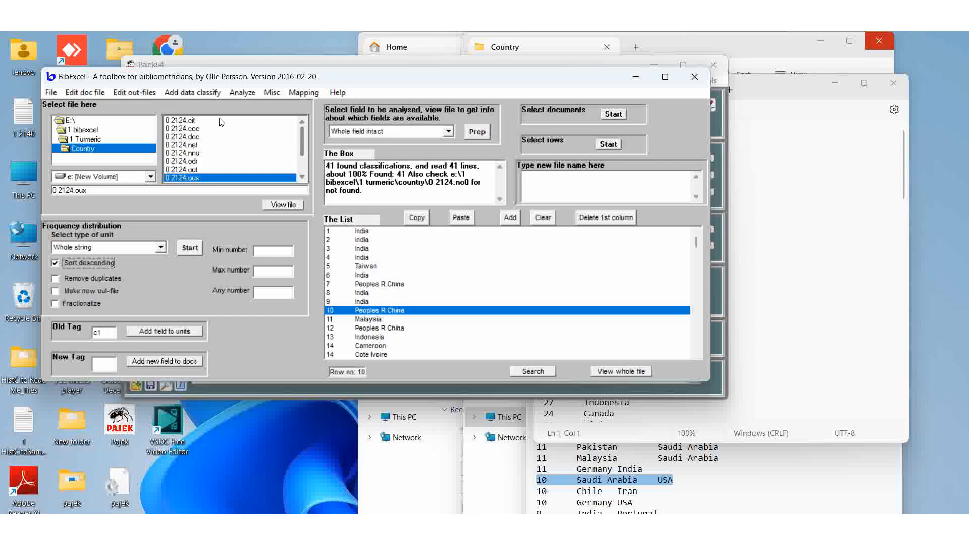
left_click(187, 121)
left_click(269, 205)
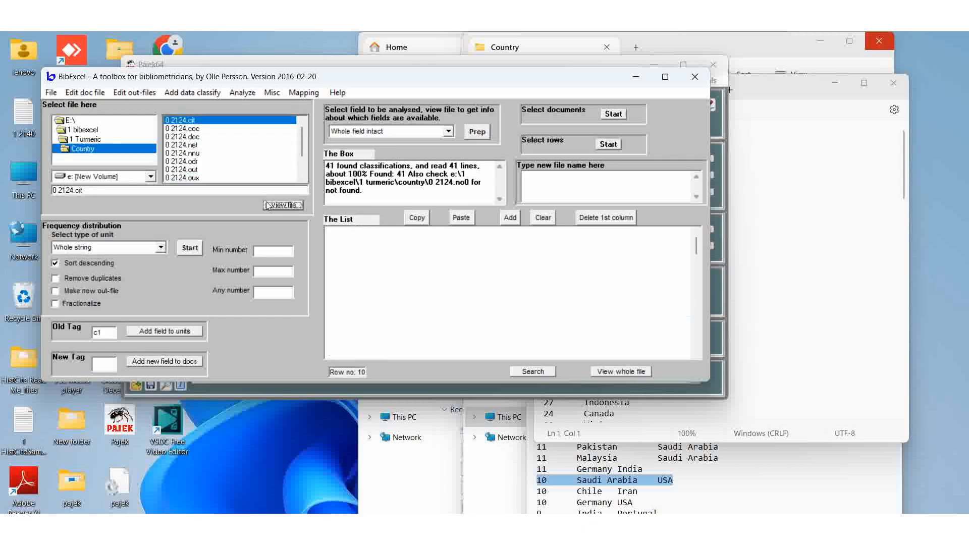
scroll(467, 291, "down", 3)
scroll(467, 290, "down", 6)
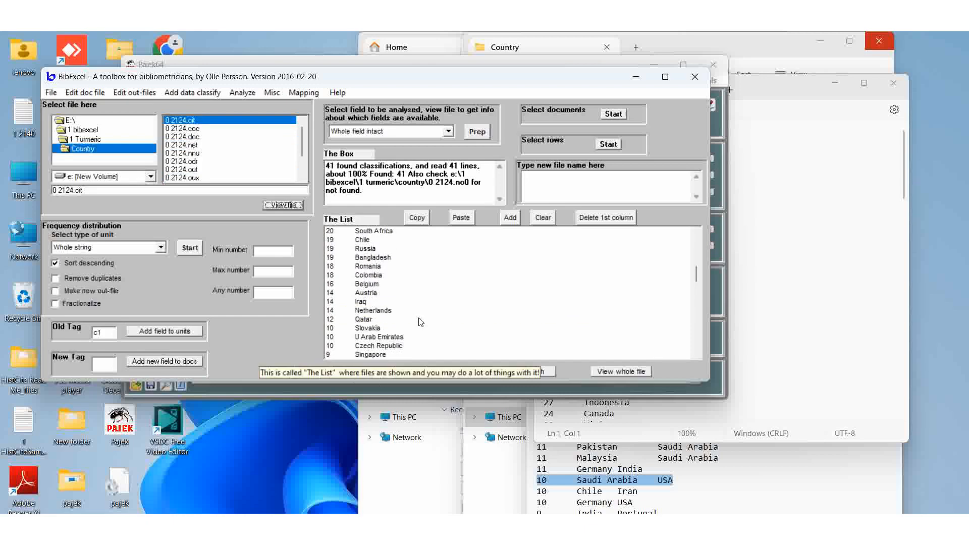
scroll(493, 304, "up", 3)
scroll(494, 304, "down", 5)
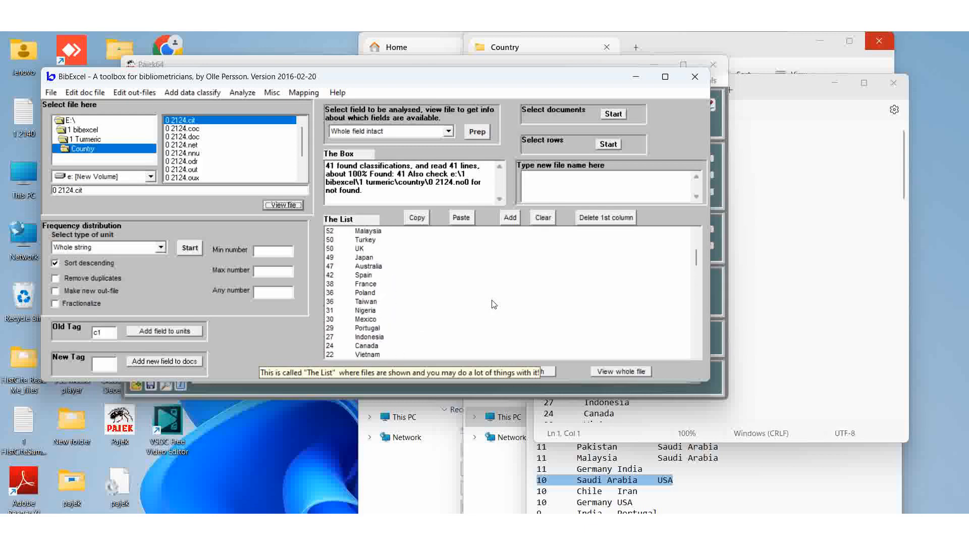
scroll(494, 304, "up", 5)
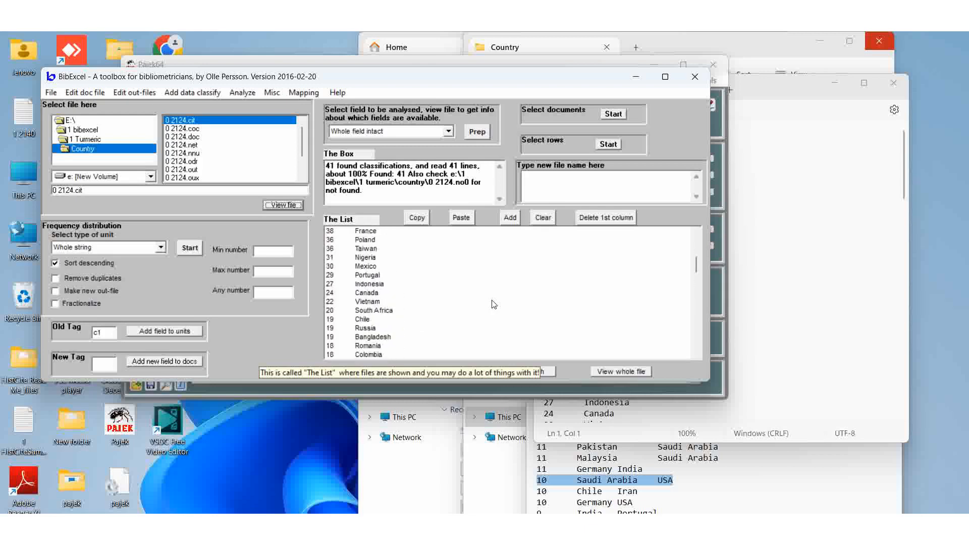
scroll(494, 304, "up", 4)
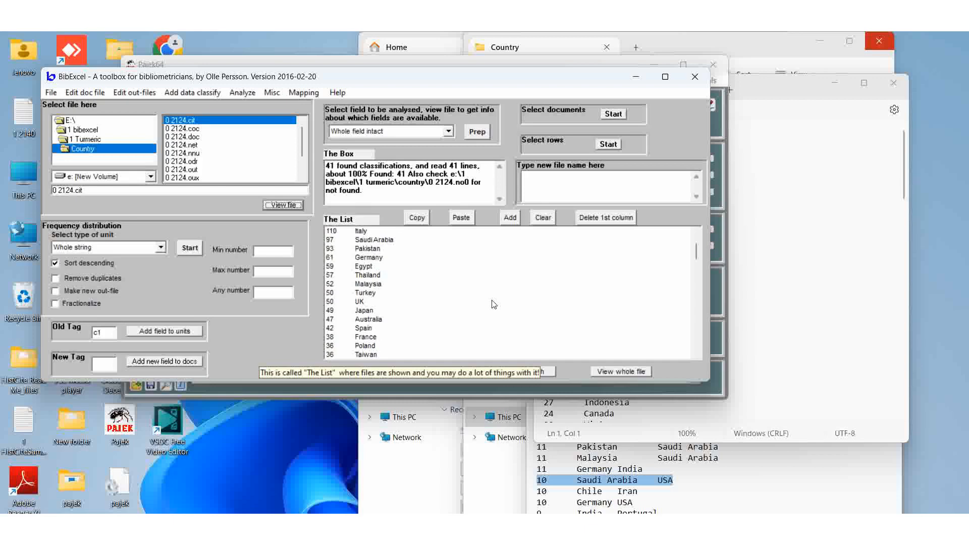
Review the co-occurrence analysis commands without running any of them
left_click(241, 93)
mouse_move(383, 136)
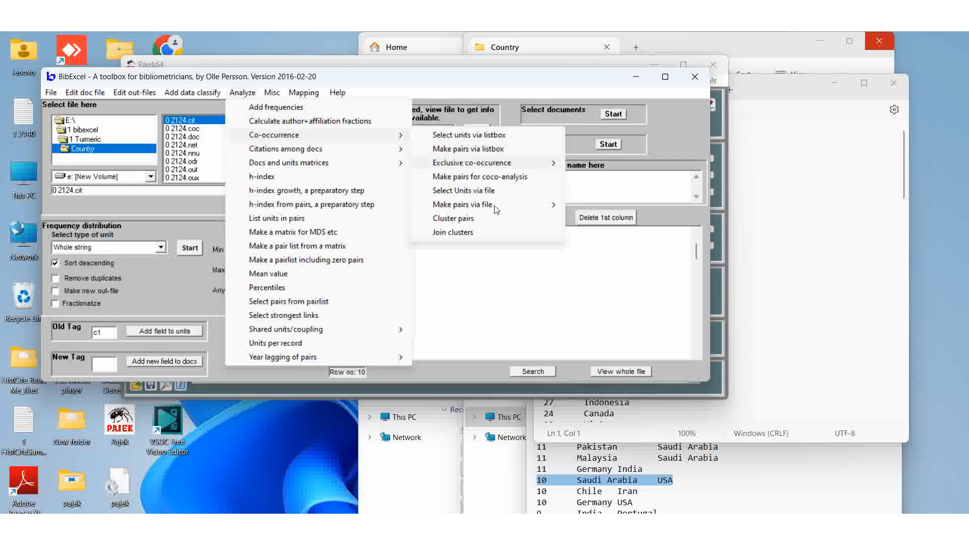
left_click(497, 296)
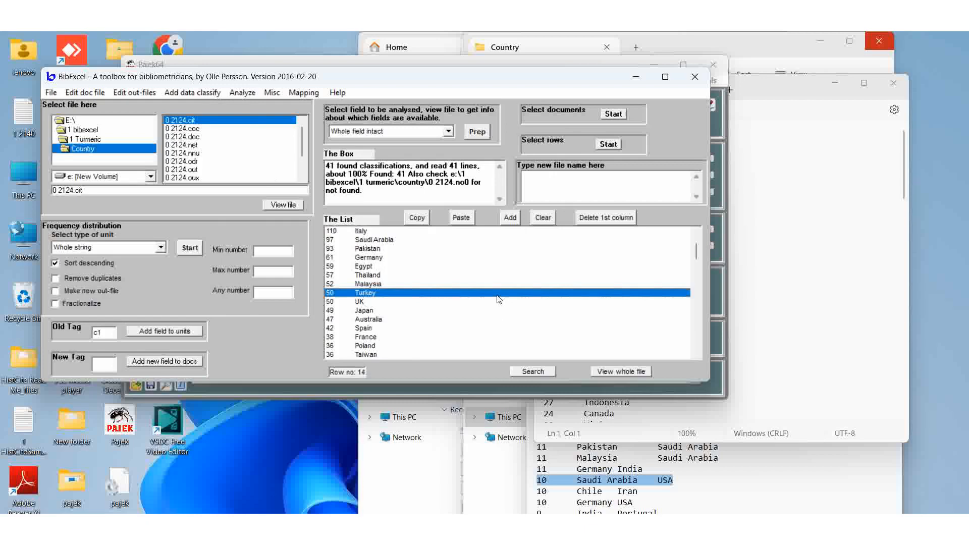
Review the mapping commands and view the 0 2124.net file's contents
left_click(181, 129)
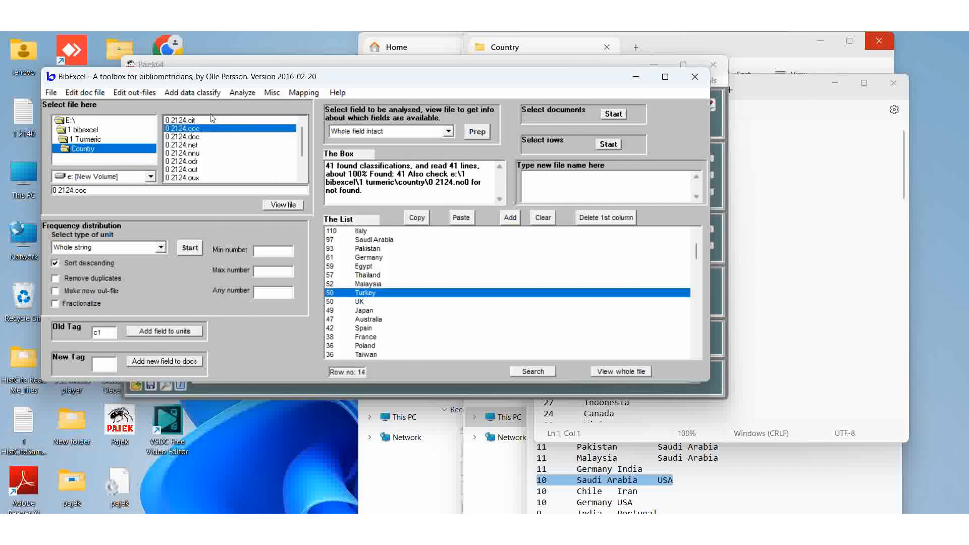
left_click(298, 93)
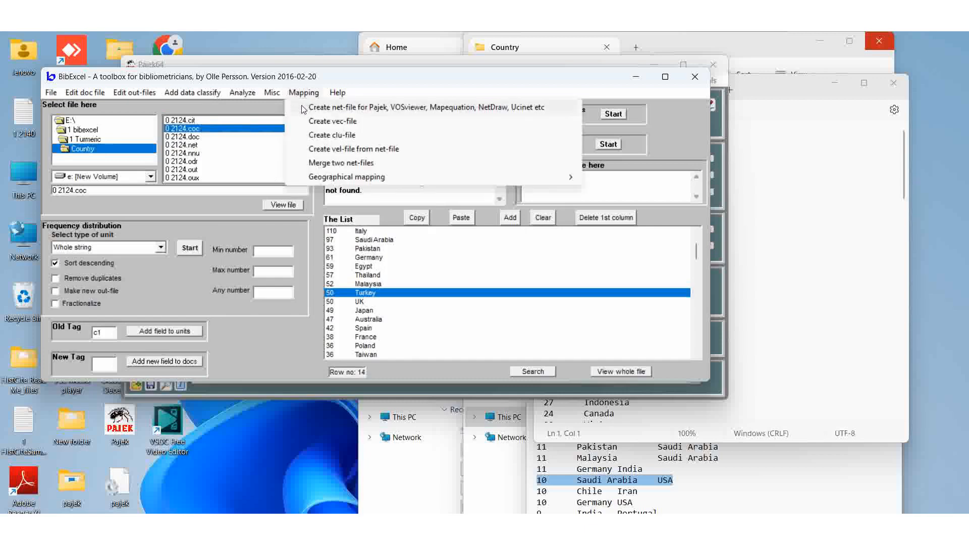
left_click(234, 145)
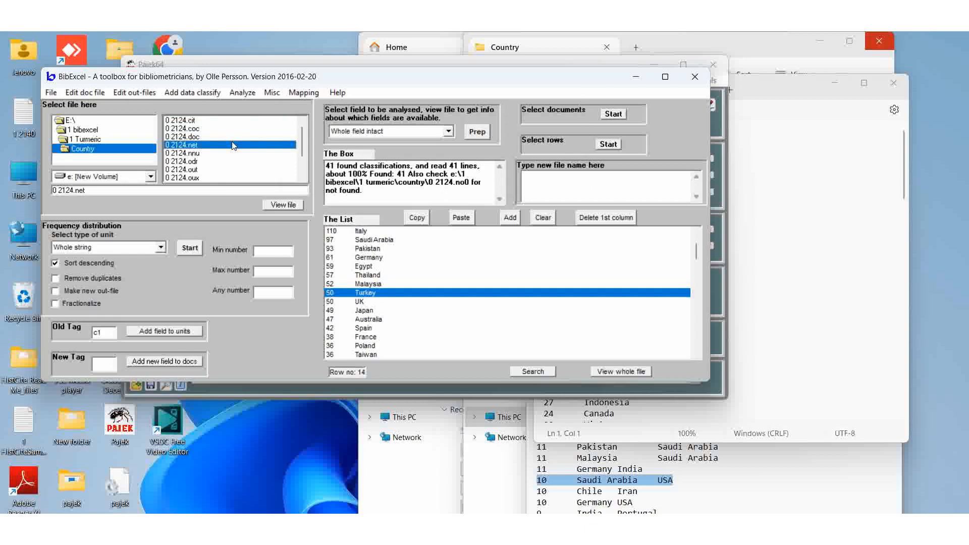
left_click(269, 204)
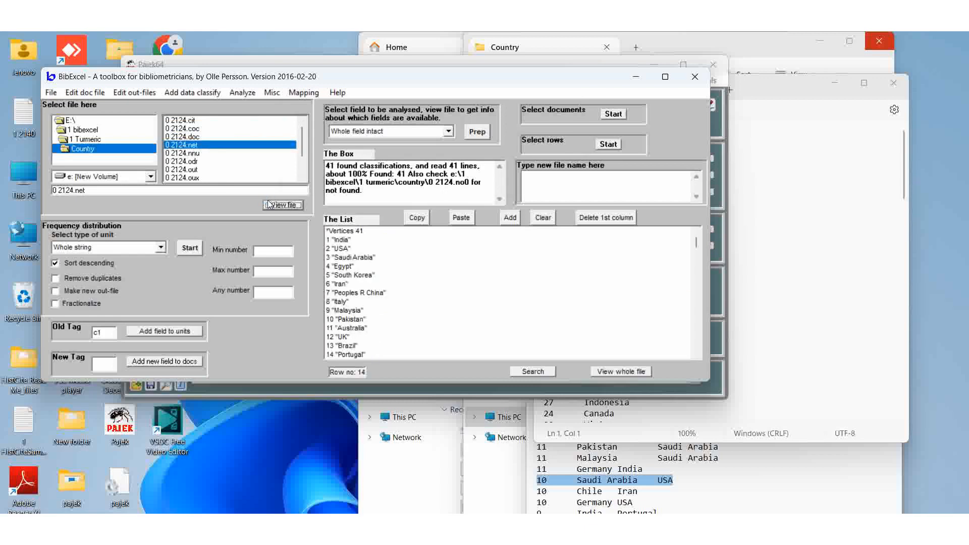
View the 0 2124.cit file again and look over the mapping commands once more
left_click(184, 122)
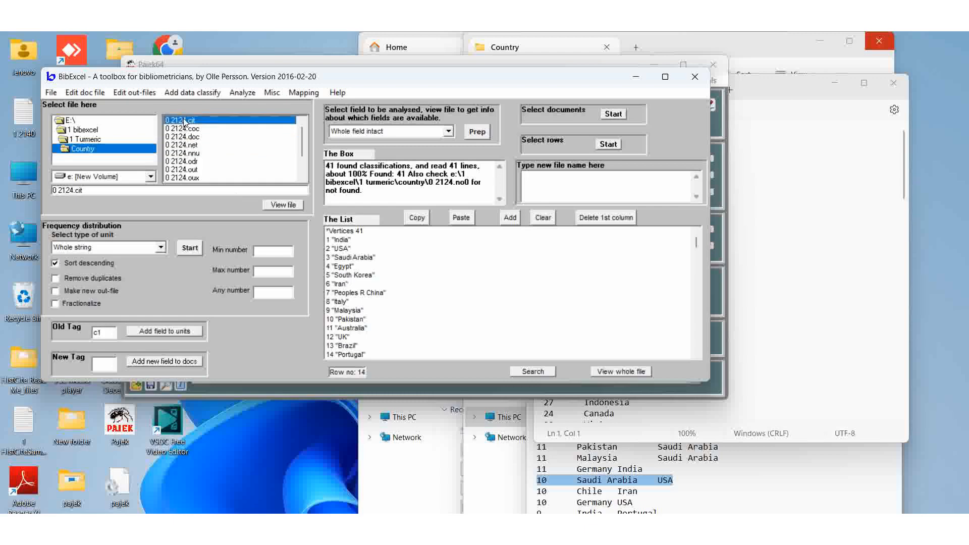
left_click(280, 205)
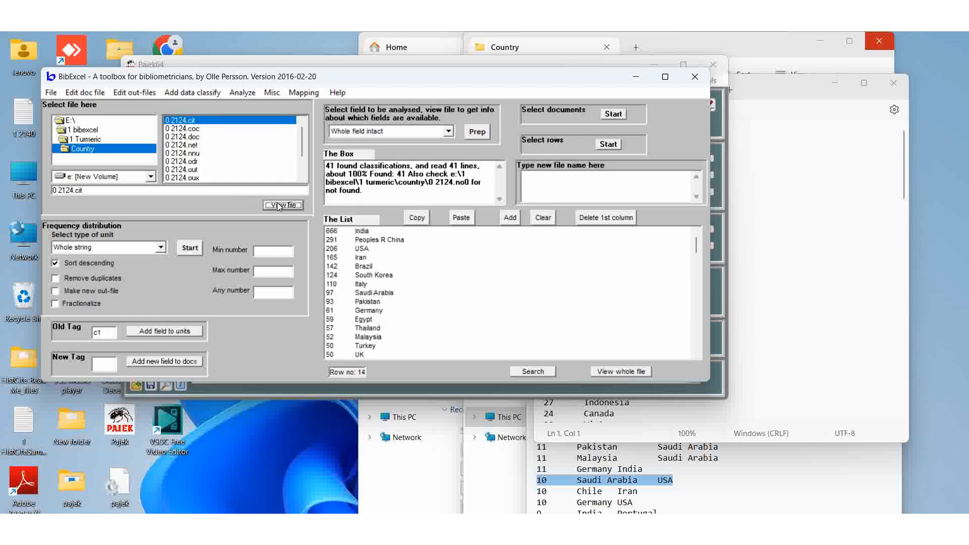
left_click(296, 93)
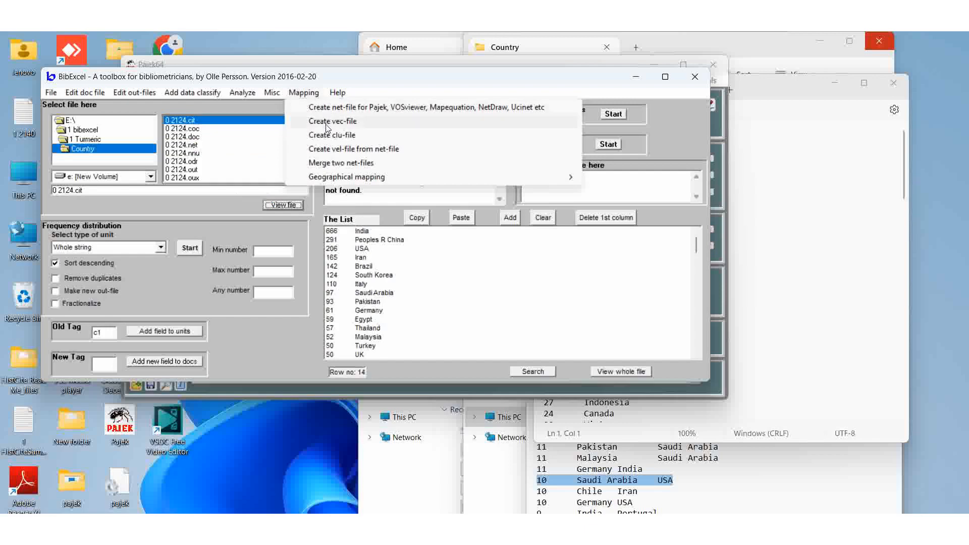
left_click(241, 157)
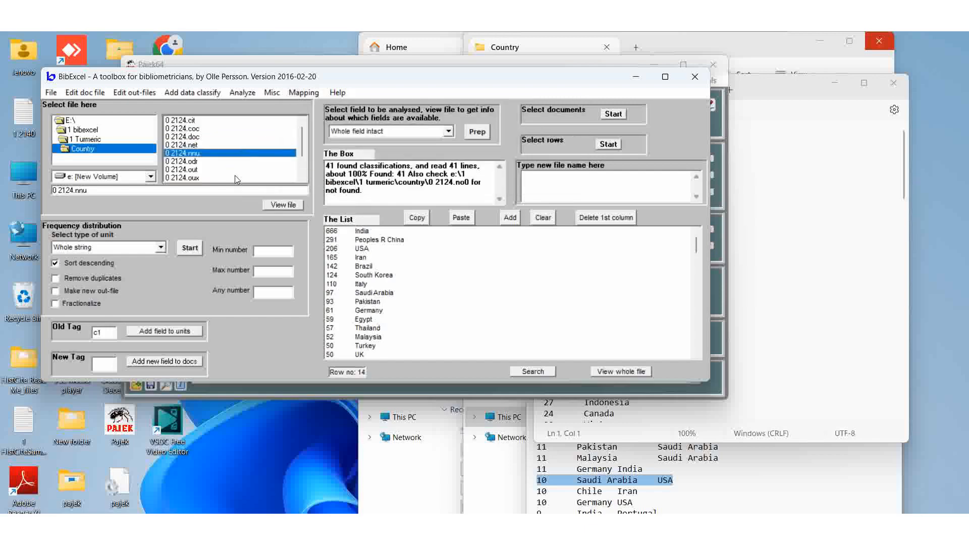
View the 0 2124.vec file's contents
left_click_drag(300, 143, 301, 153)
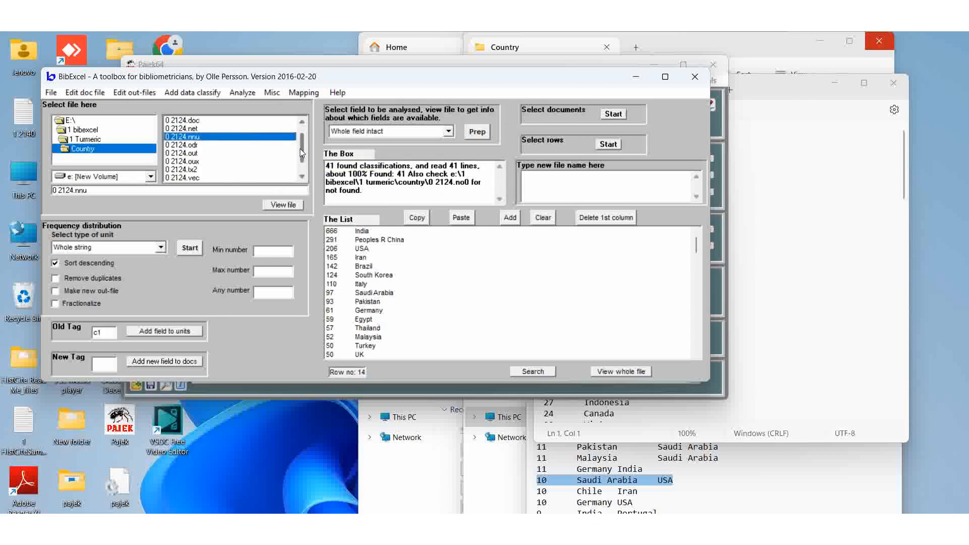
left_click(178, 177)
left_click(284, 203)
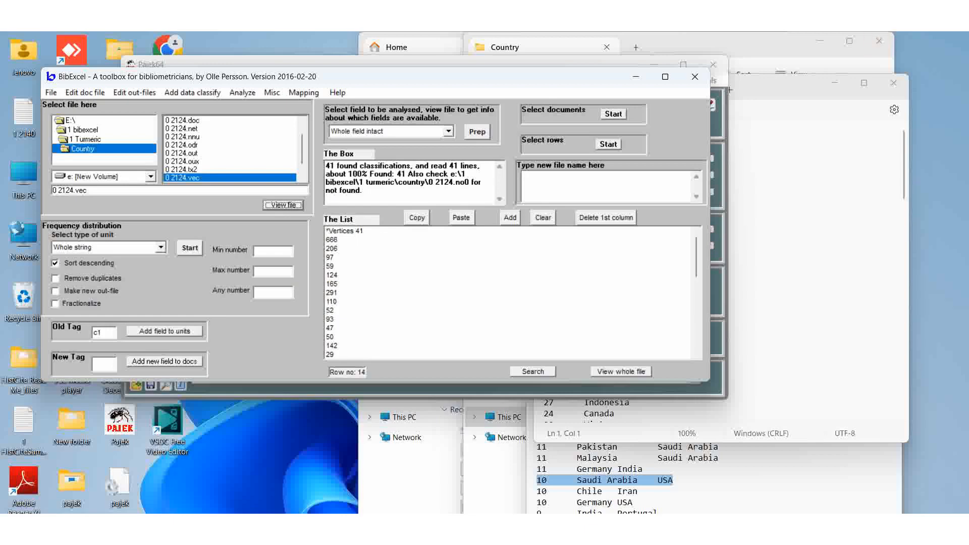
Close the File Explorer window and the two Notepad windows showing the 0 2124 files
left_click(429, 507)
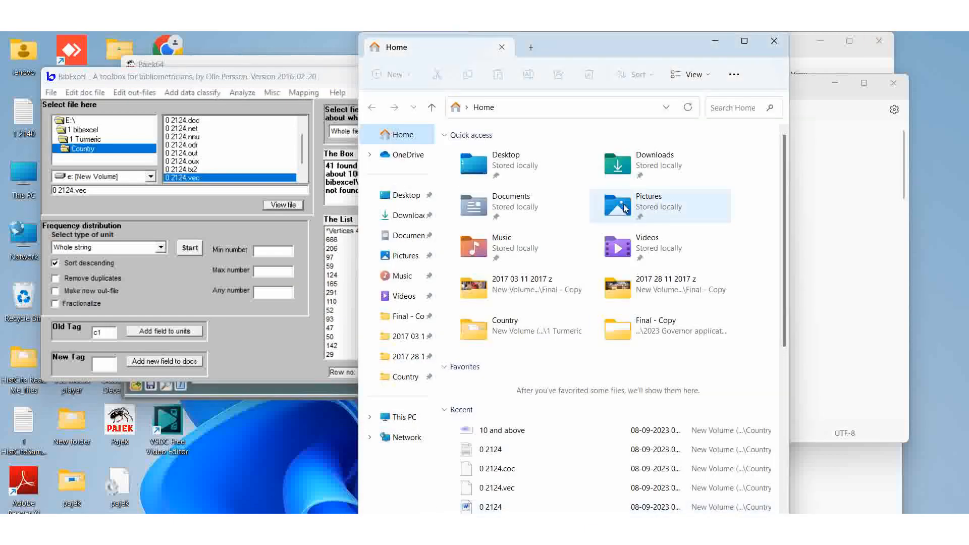
left_click(775, 40)
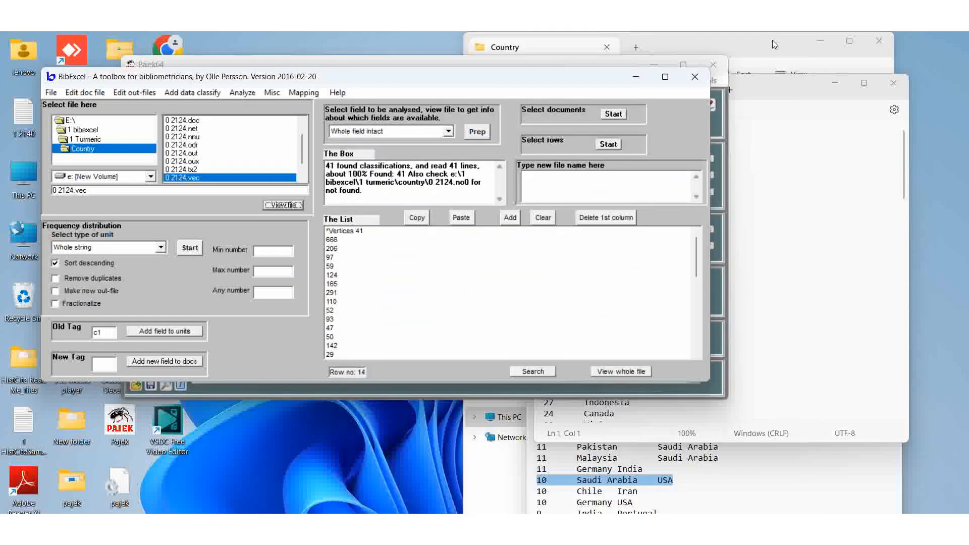
left_click(769, 139)
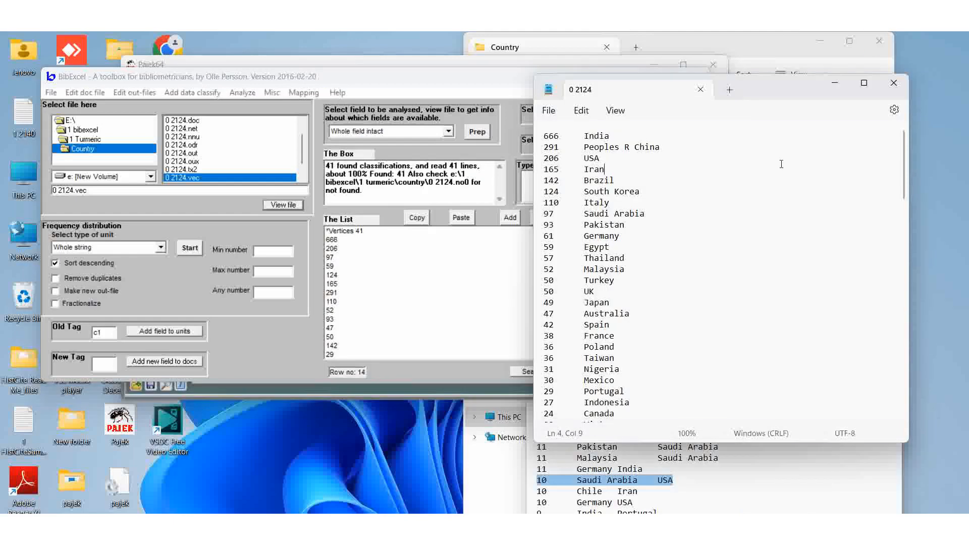
left_click(895, 82)
left_click(808, 217)
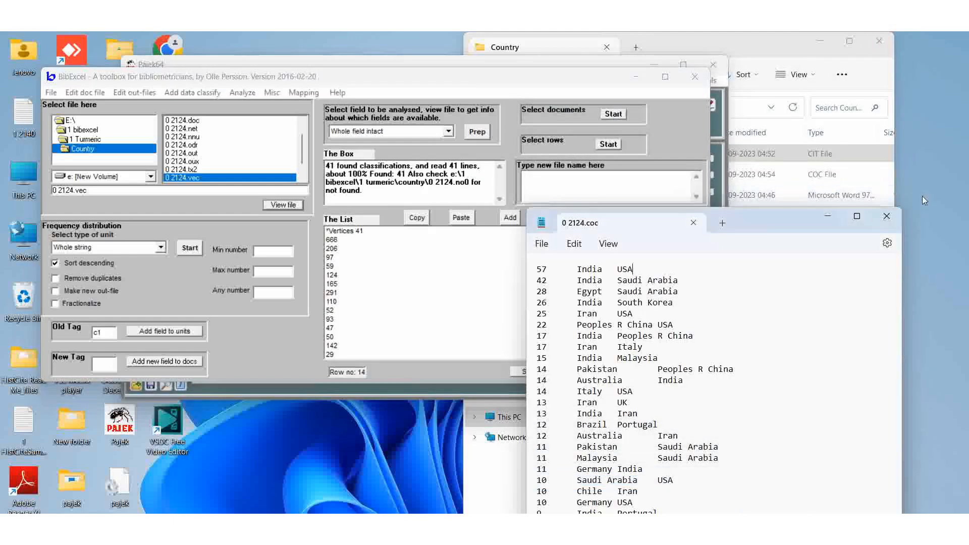
left_click(887, 221)
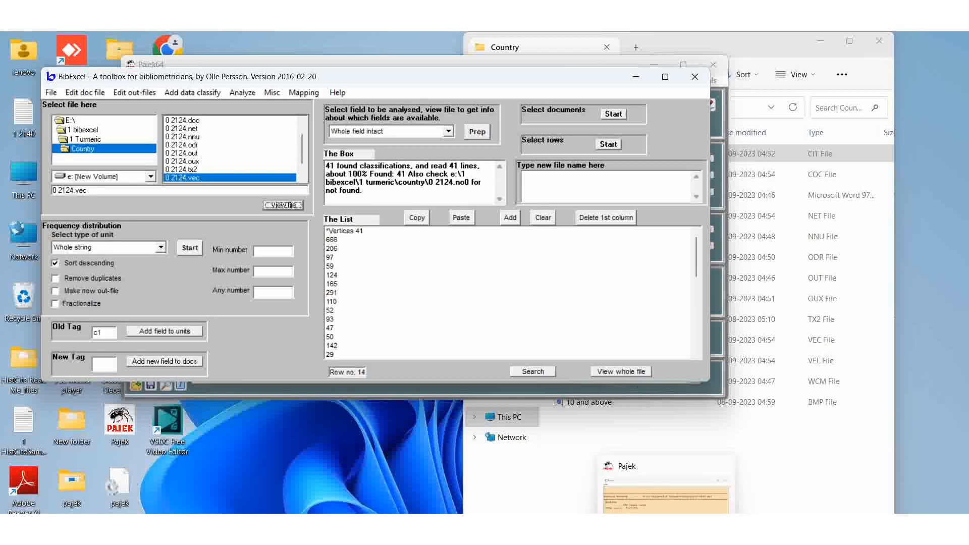
Switch to Pajek and draw the 0 2124.net network together with the 0 2124.vec vector
left_click(669, 526)
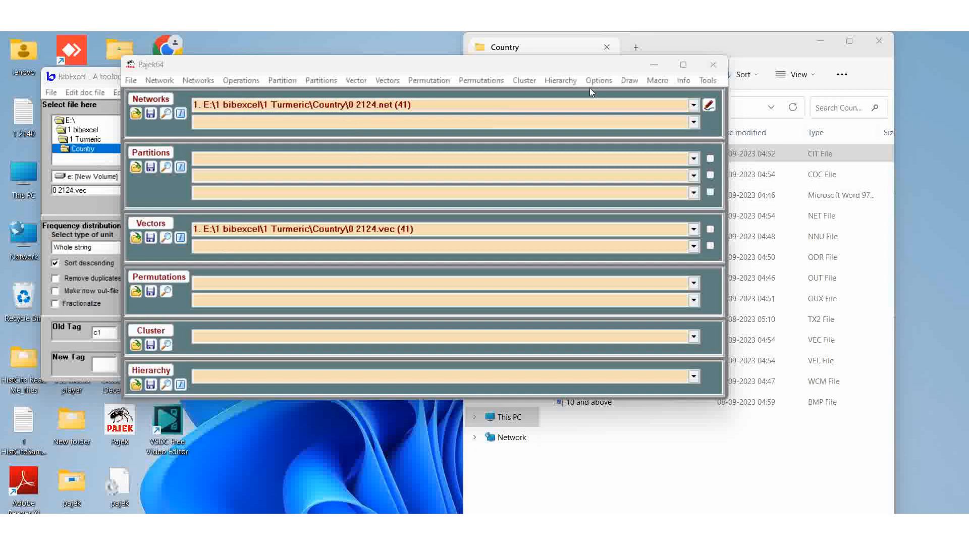
left_click(629, 82)
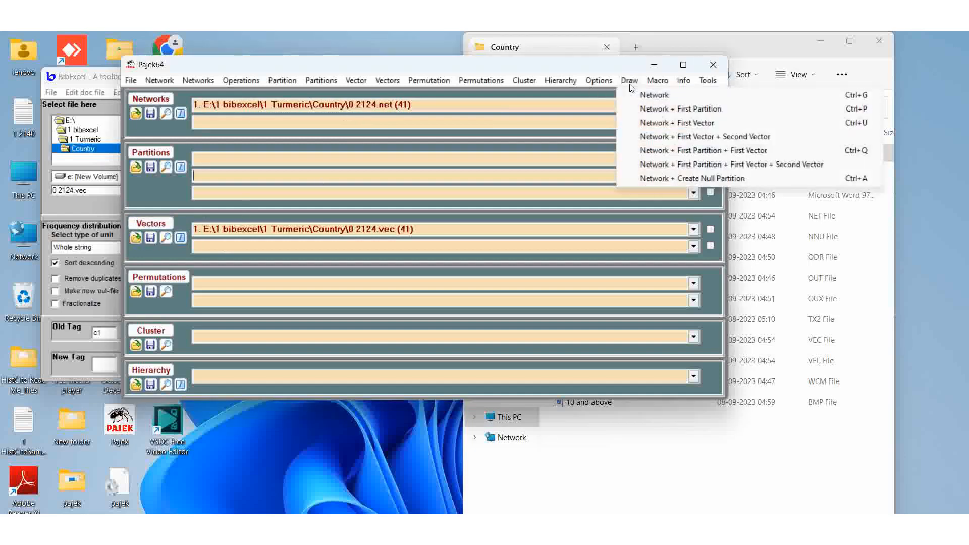
left_click(636, 124)
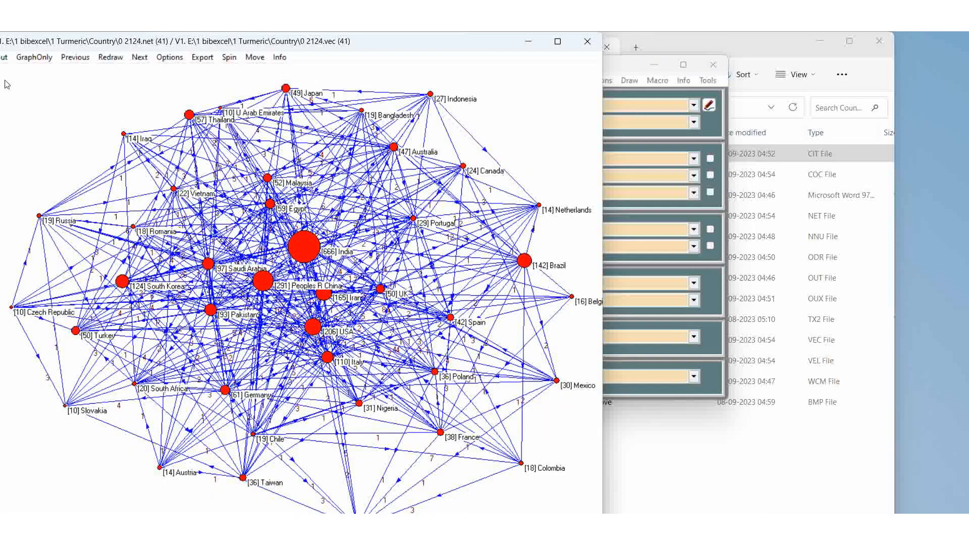
Move the Draw window aside and apply the original circular layout to the network
left_click_drag(451, 42, 503, 42)
left_click(48, 57)
mouse_move(70, 72)
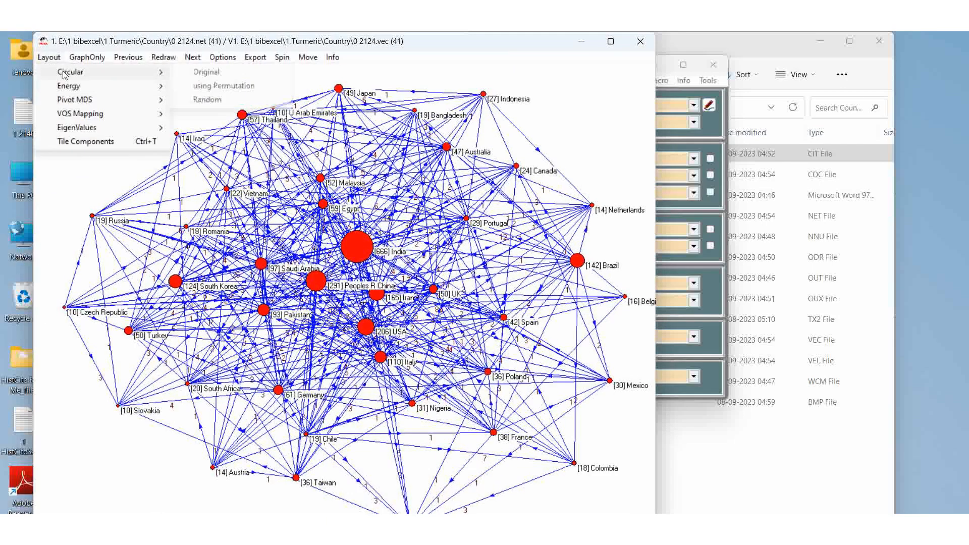
left_click(223, 72)
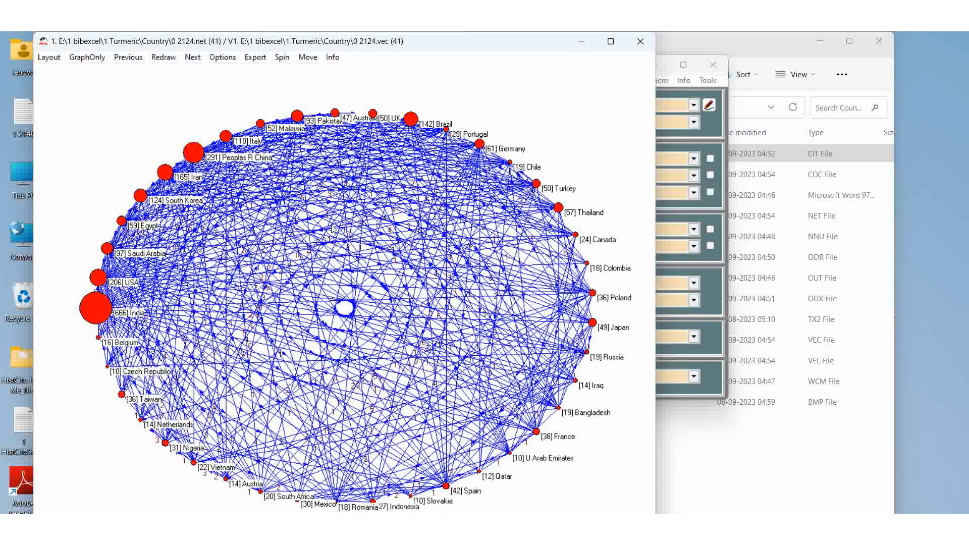
Adjust a drawing option and spin the network by 360 degrees
left_click(223, 57)
left_click(176, 96)
left_click(281, 57)
left_click(303, 69)
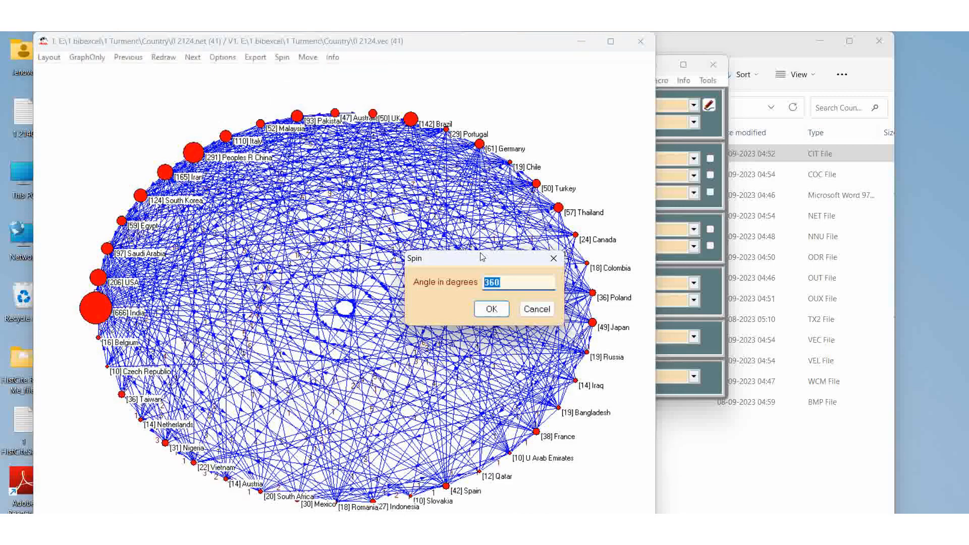
left_click(491, 309)
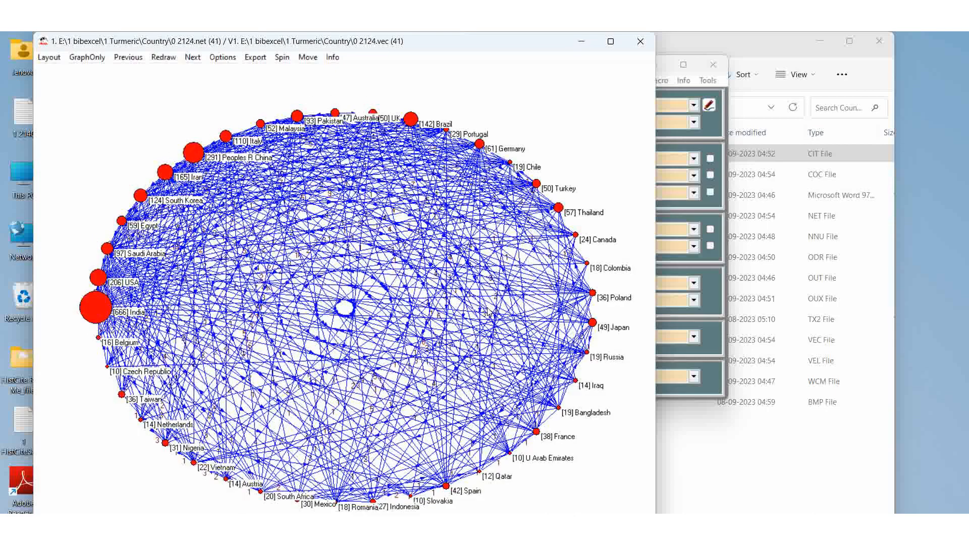
Export the 2D drawing as a bitmap named "10 and above 1" in the Country folder
left_click(256, 59)
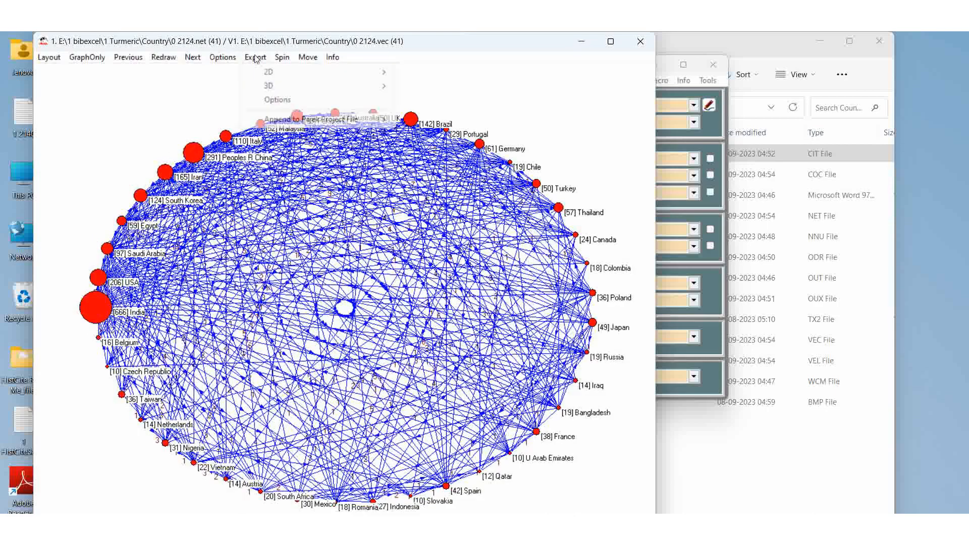
mouse_move(270, 73)
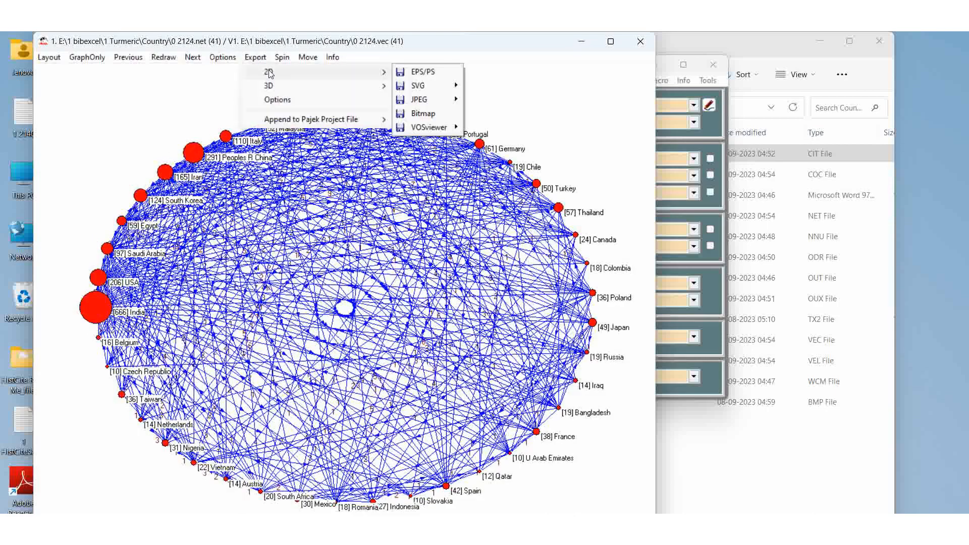
left_click(426, 114)
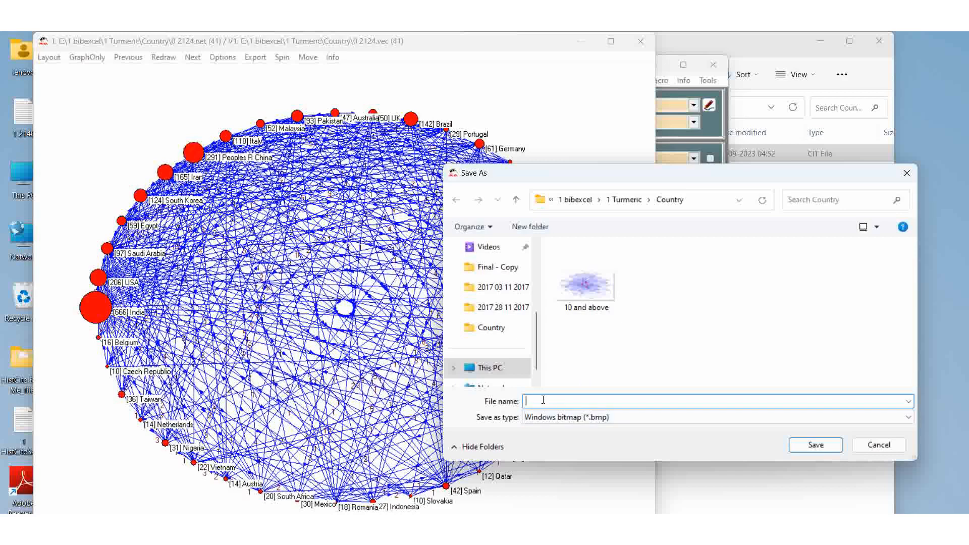
left_click(580, 286)
left_click(570, 400)
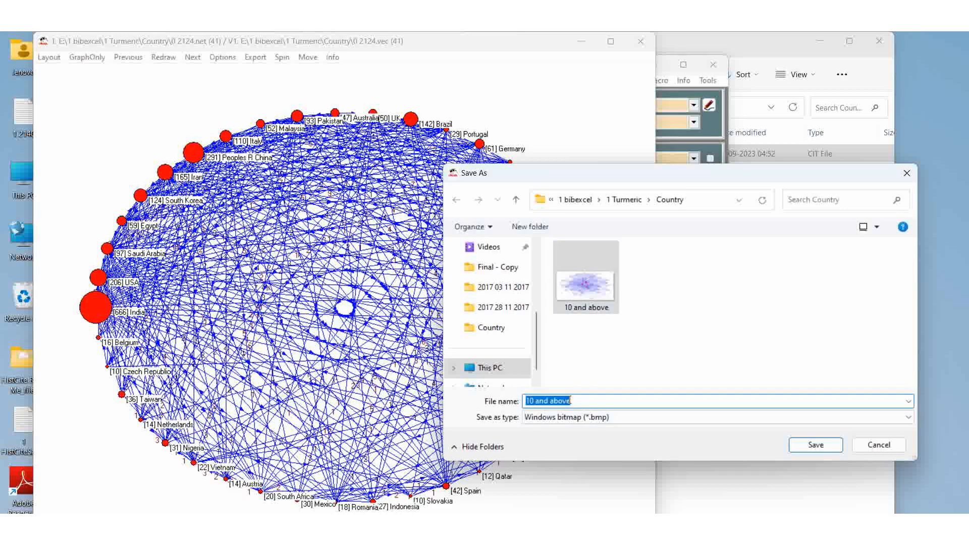
left_click(576, 402)
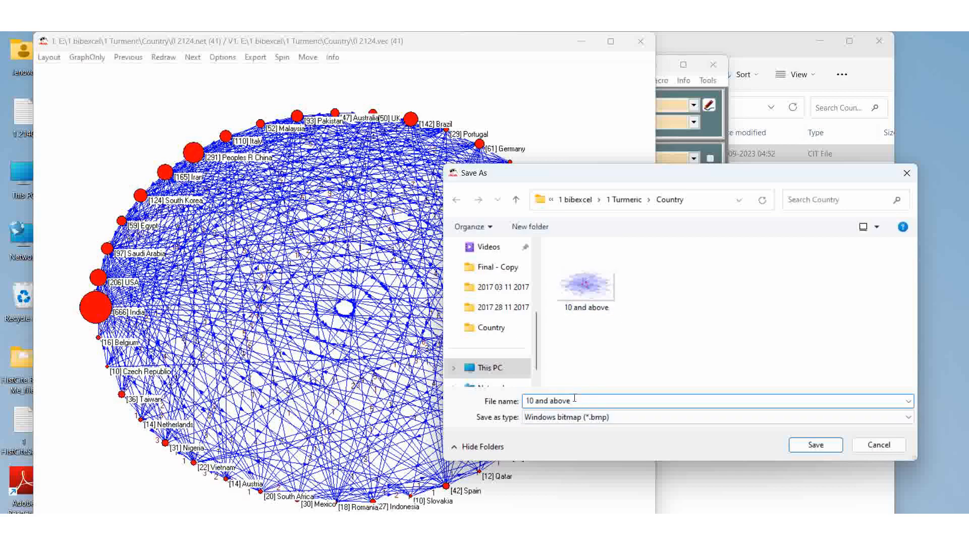
type("1")
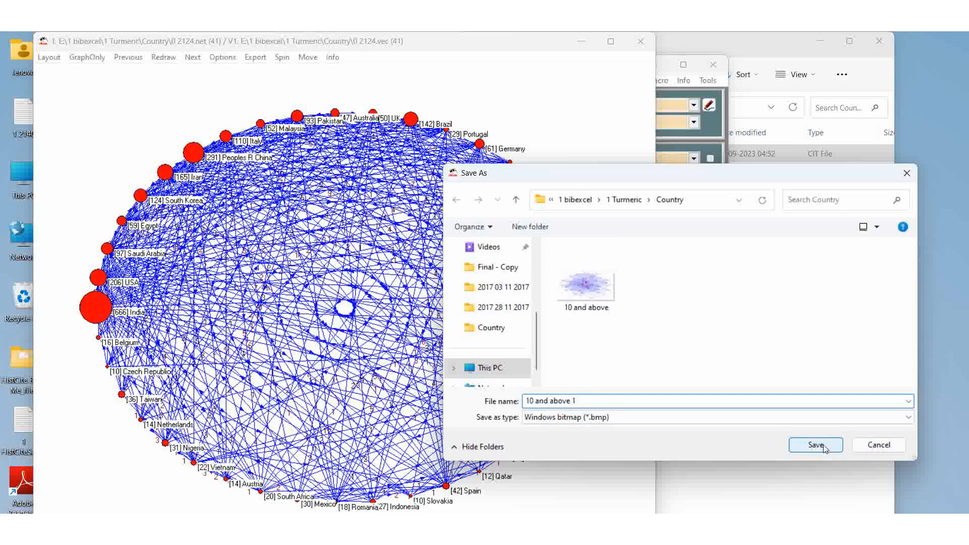
left_click(823, 446)
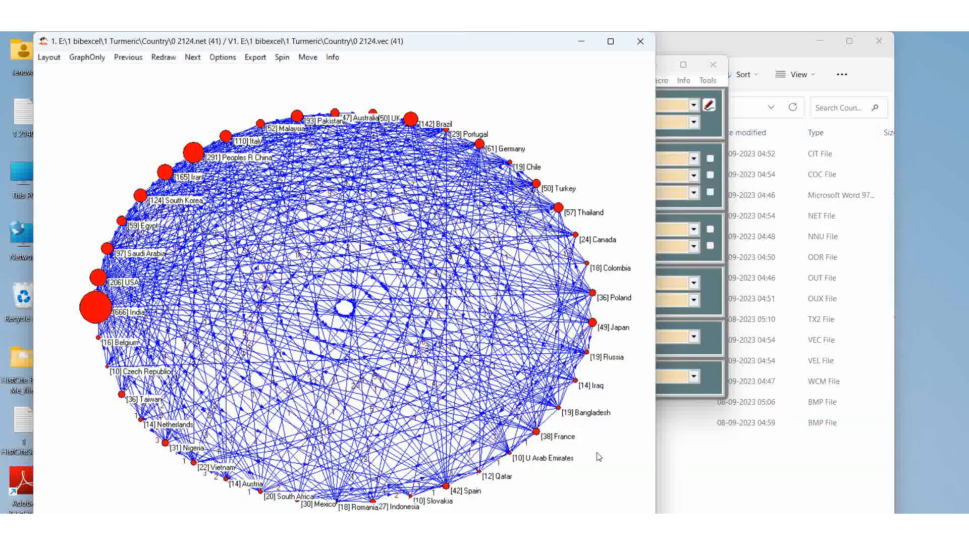